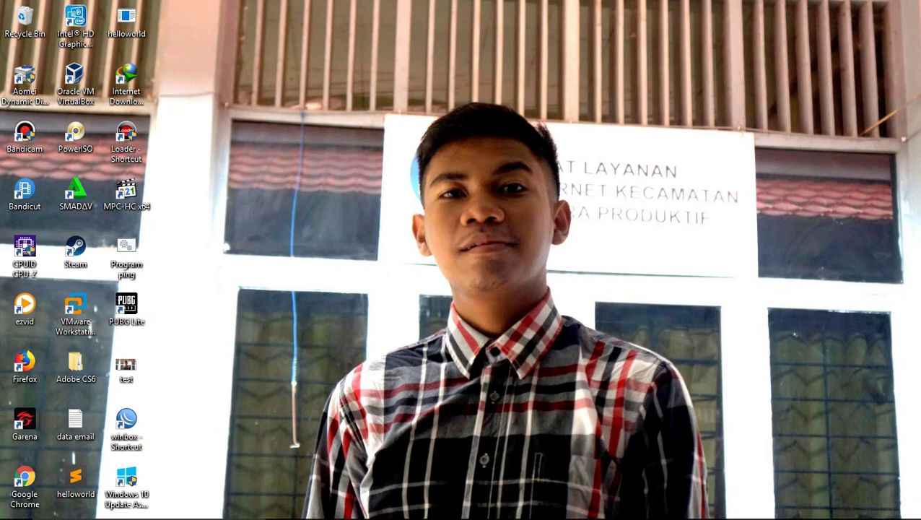
Open a blank Notepad document by running notepad.
{"action": "mouse_move", "coordinate": [780, 514]}
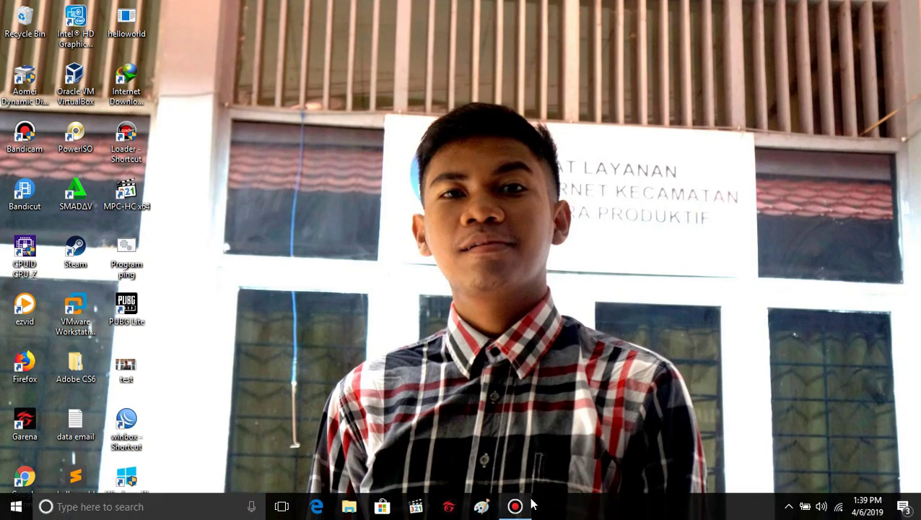
{"action": "key", "text": "super+r"}
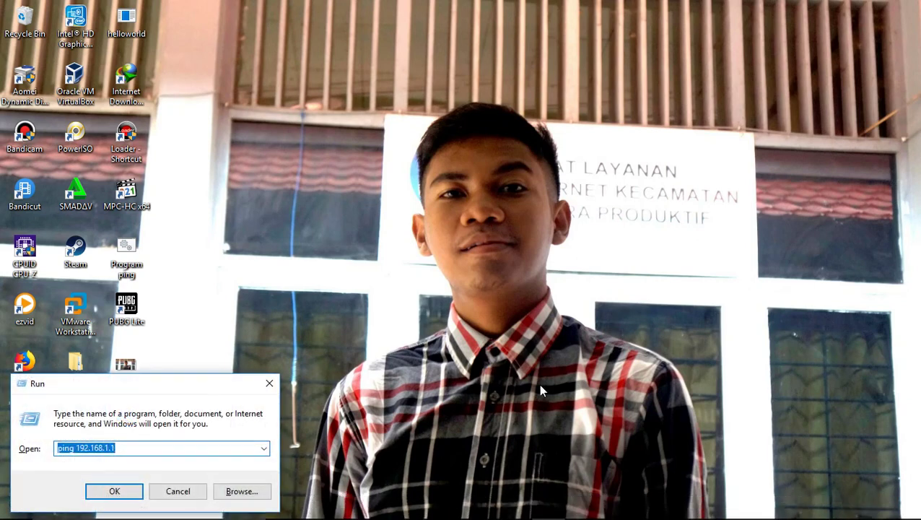
{"action": "type", "text": "note"}
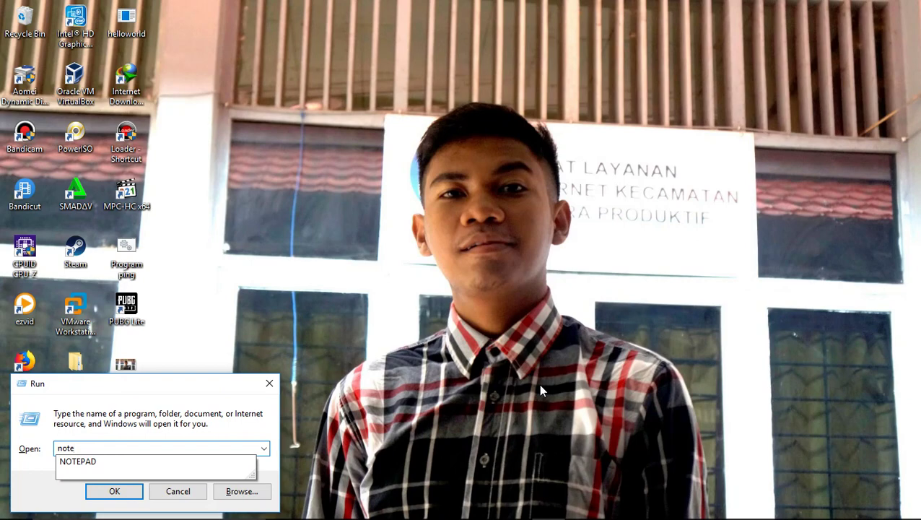
{"action": "type", "text": "pad"}
{"action": "key", "text": "Return"}
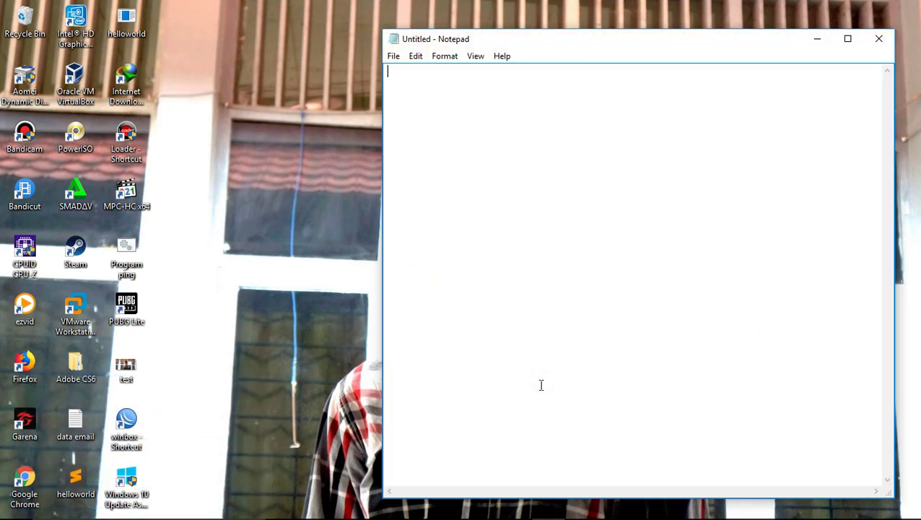
List iso mikrotik, winbox, vmware and hotspot on separate lines in the blank note, and minimize its window.
{"action": "type", "text": "iso mikrotik"}
{"action": "key", "text": "Return"}
{"action": "type", "text": "winbox"}
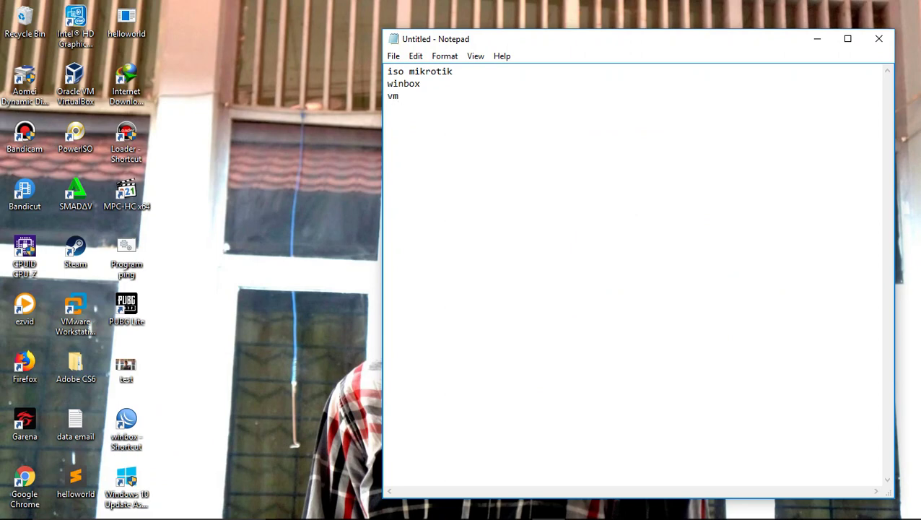
{"action": "type", "text": "wa"}
{"action": "key", "text": "BackSpace"}
{"action": "type", "text": "hotspot"}
{"action": "mouse_move", "coordinate": [818, 516]}
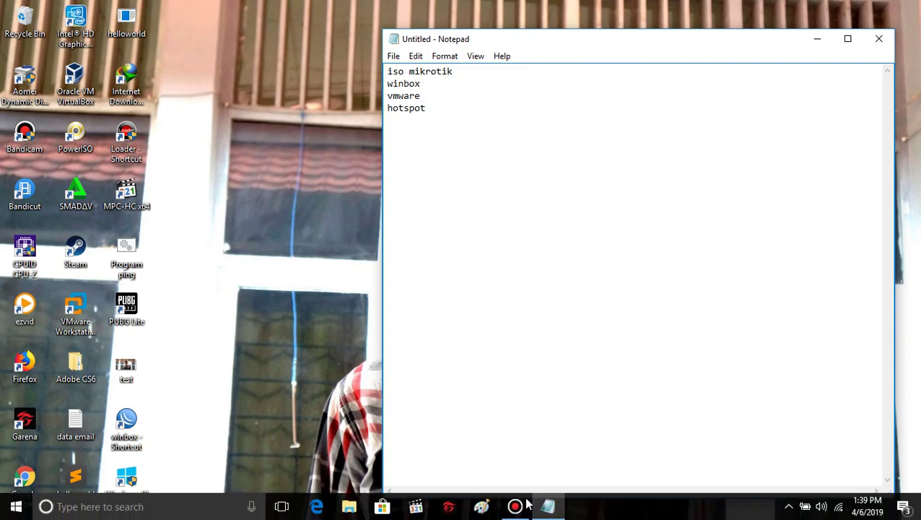
{"action": "left_click", "coordinate": [814, 41]}
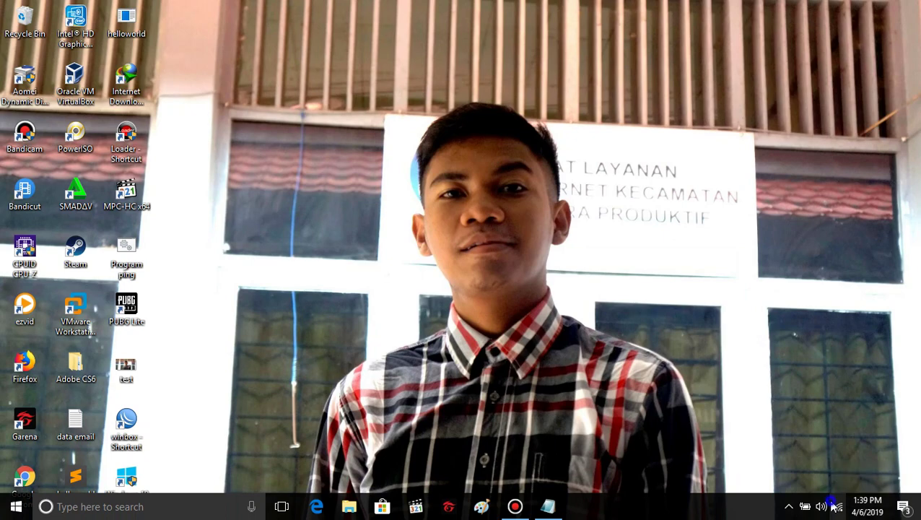
Examine the Wi-Fi adapter's connection details for its IPv4 address in the network connections, and close the status windows.
{"action": "right_click", "coordinate": [835, 508]}
{"action": "left_click", "coordinate": [838, 491]}
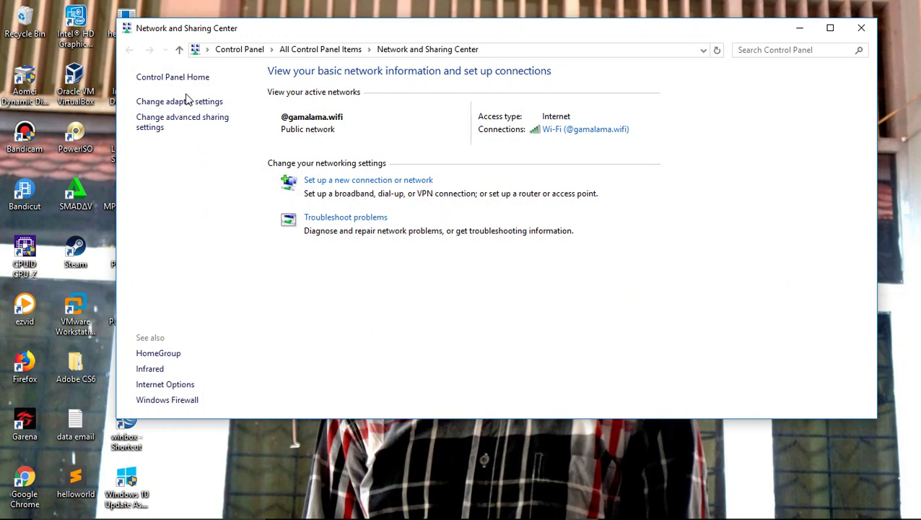
{"action": "left_click", "coordinate": [187, 98]}
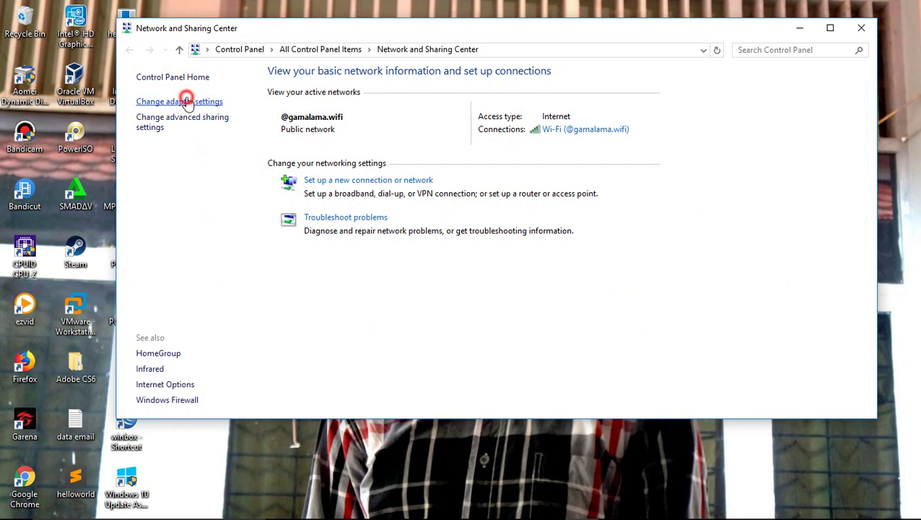
{"action": "left_click", "coordinate": [242, 174]}
{"action": "right_click", "coordinate": [242, 176]}
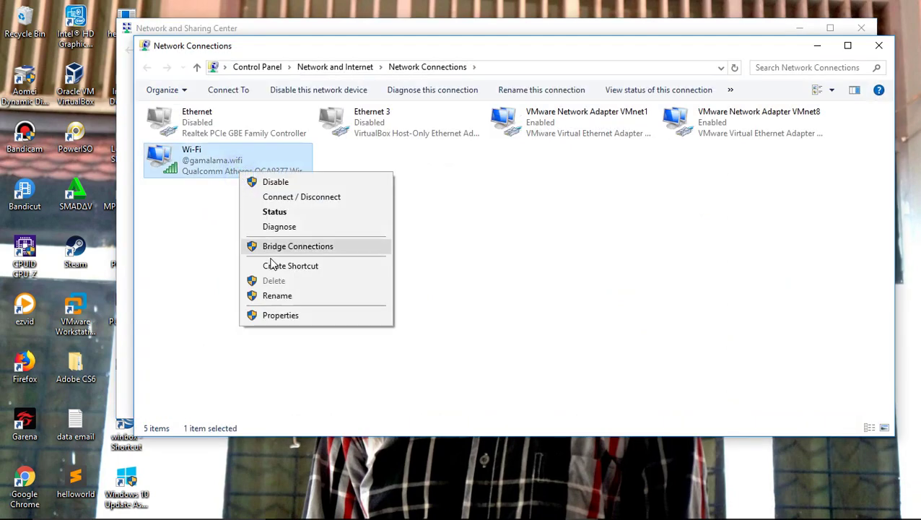
{"action": "left_click", "coordinate": [275, 211]}
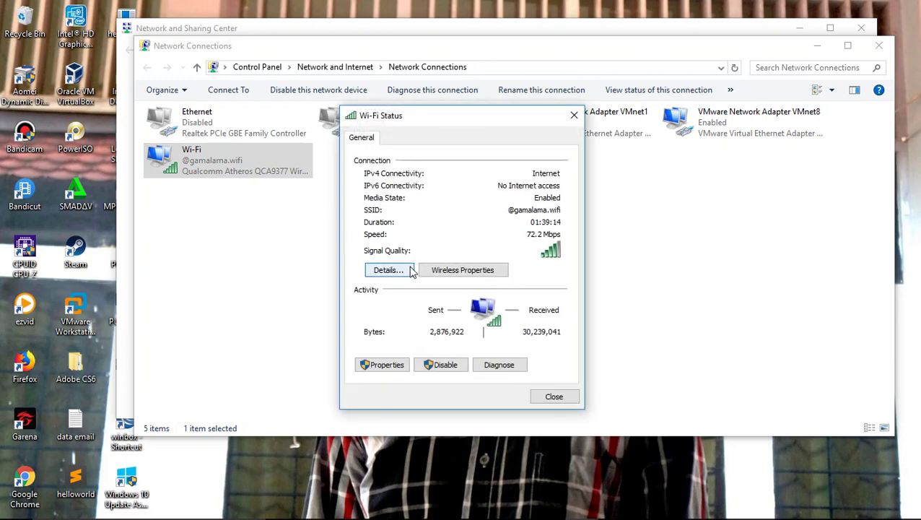
{"action": "left_click", "coordinate": [401, 270]}
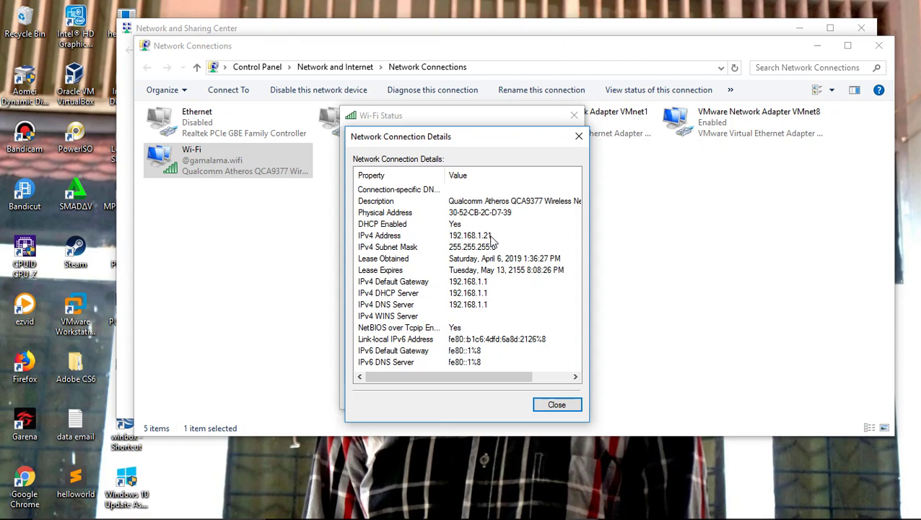
{"action": "left_click", "coordinate": [490, 238]}
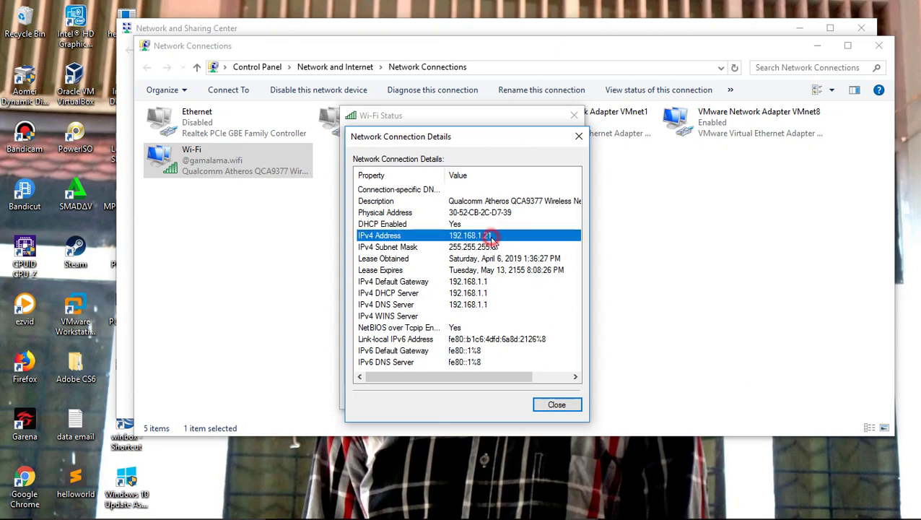
{"action": "left_click", "coordinate": [579, 137]}
{"action": "left_click", "coordinate": [574, 116]}
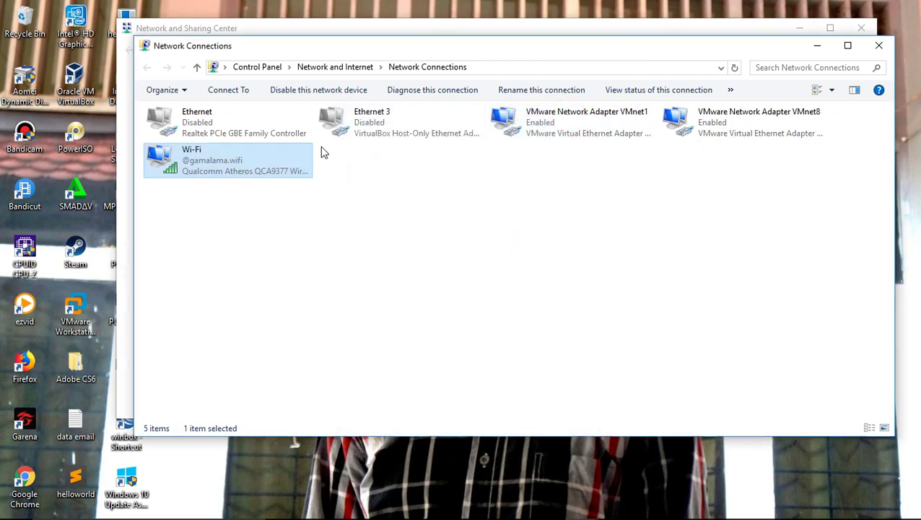
Point out the VMware Network Adapter VMnet1 among the connections and close the network windows.
{"action": "left_click", "coordinate": [551, 121]}
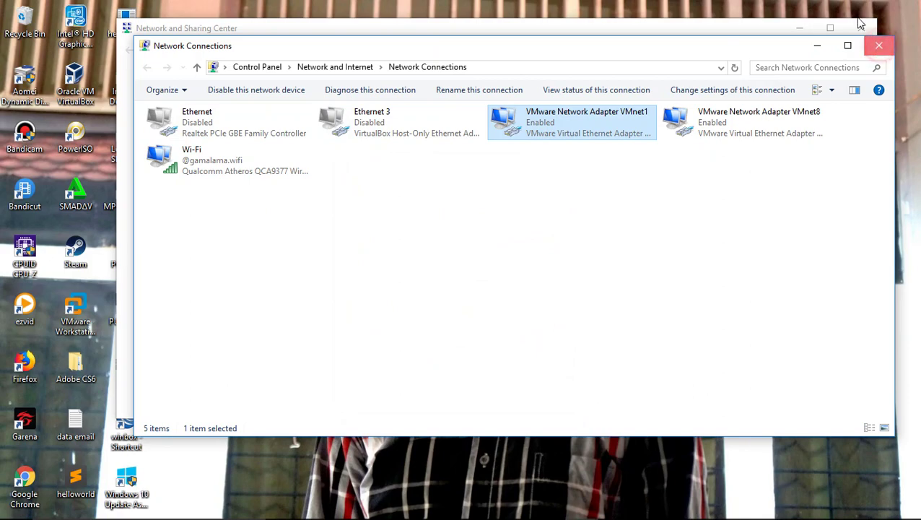
{"action": "left_click", "coordinate": [875, 45]}
{"action": "left_click", "coordinate": [844, 29]}
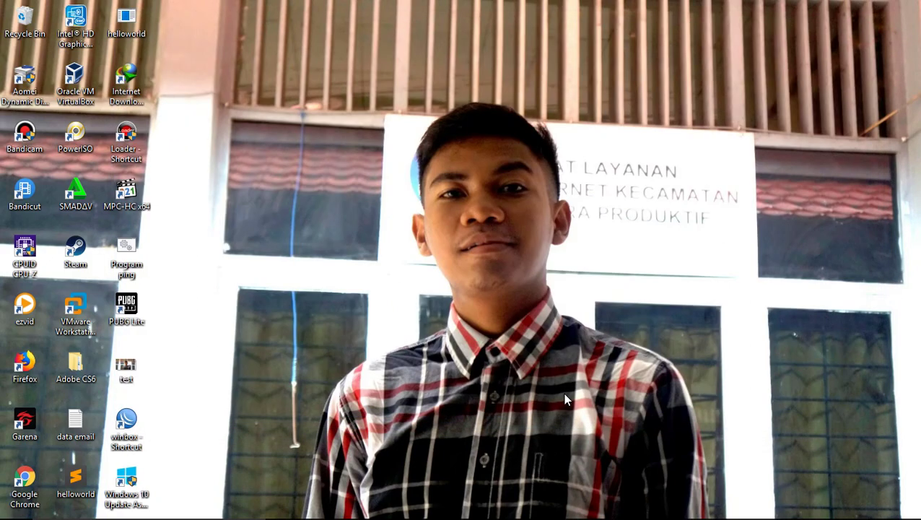
Launch VMware Workstation and start creating a new virtual machine with the Typical (recommended) configuration.
{"action": "left_click", "coordinate": [74, 307]}
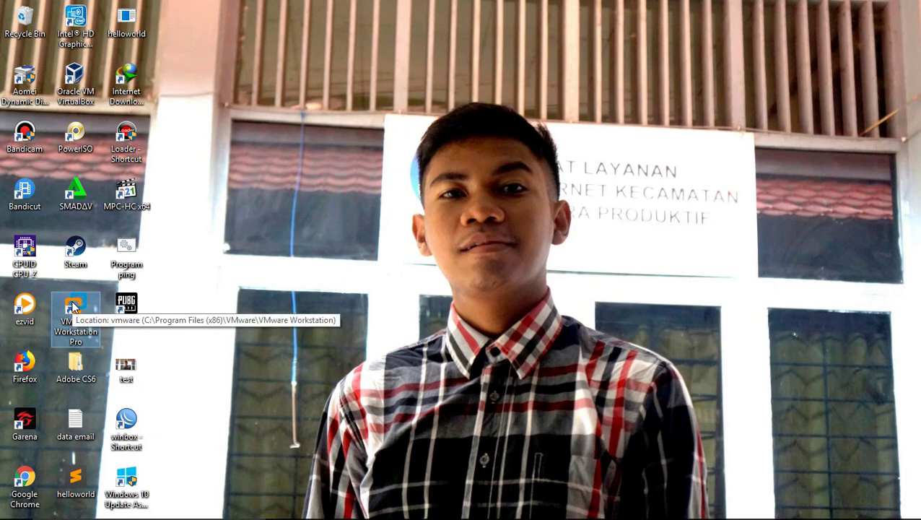
{"action": "double_click", "coordinate": [72, 307]}
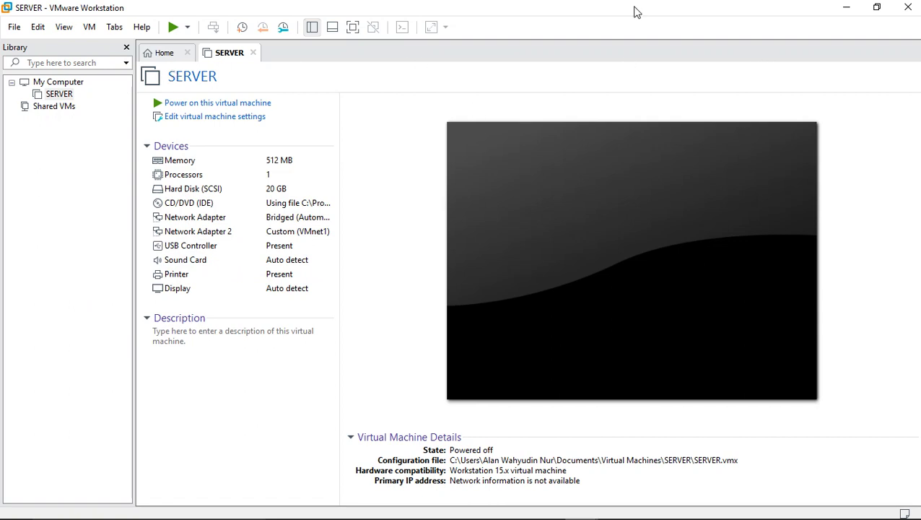
{"action": "left_click", "coordinate": [159, 53]}
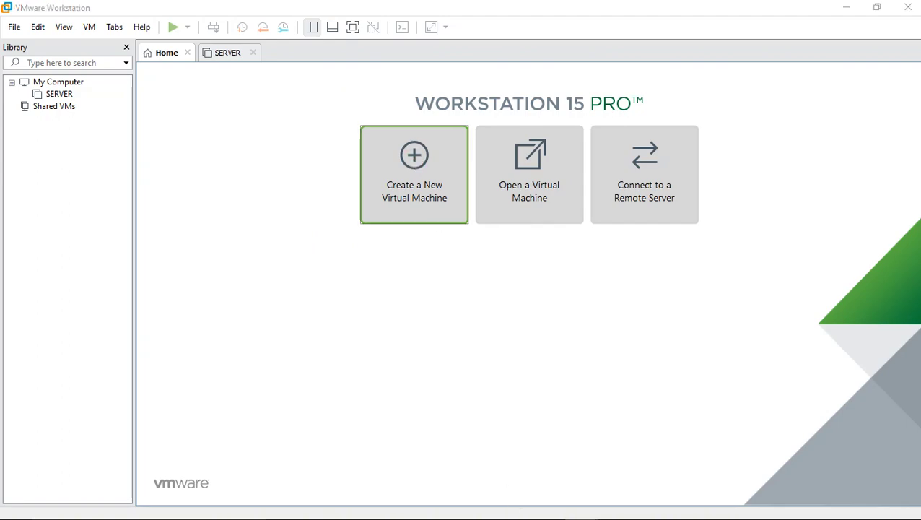
{"action": "mouse_move", "coordinate": [516, 515]}
{"action": "left_click", "coordinate": [545, 508]}
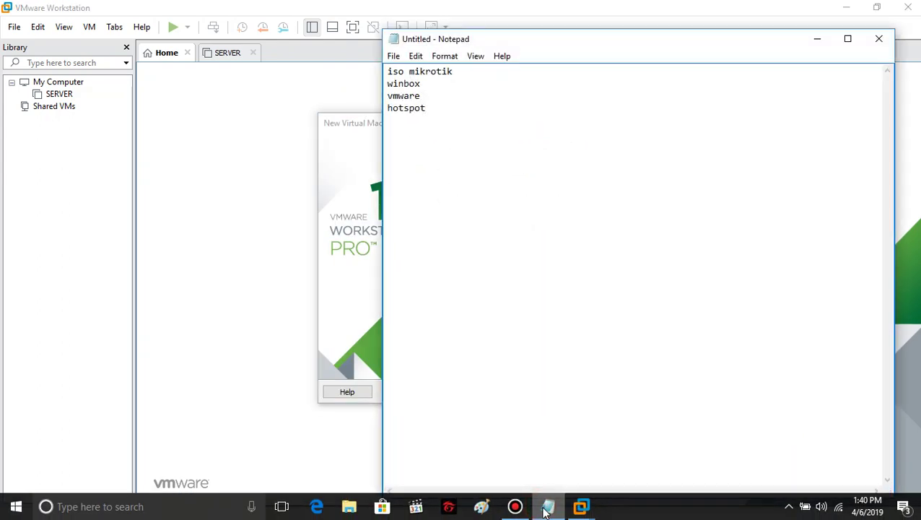
{"action": "left_click", "coordinate": [546, 509]}
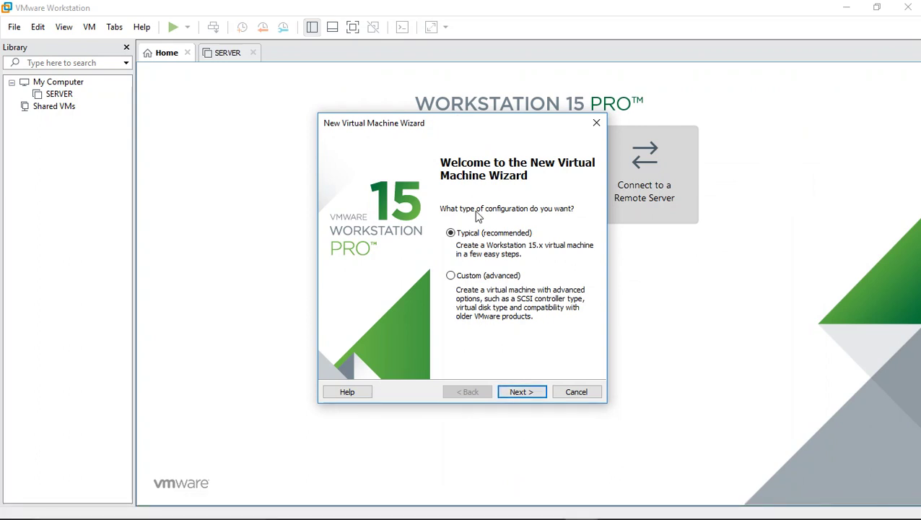
{"action": "left_click", "coordinate": [510, 392]}
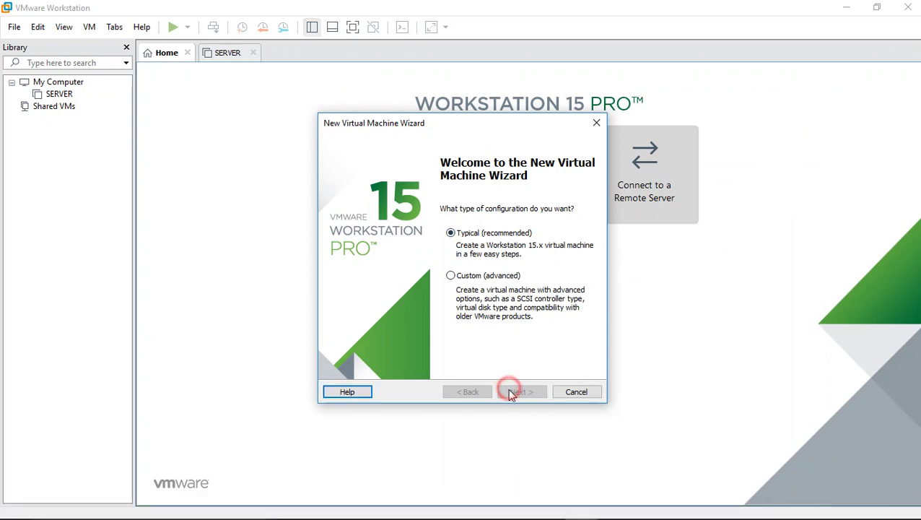
Choose the mikrotik-6.44.1 ISO from the Downloads folder as the installer disc image.
{"action": "left_click", "coordinate": [398, 263]}
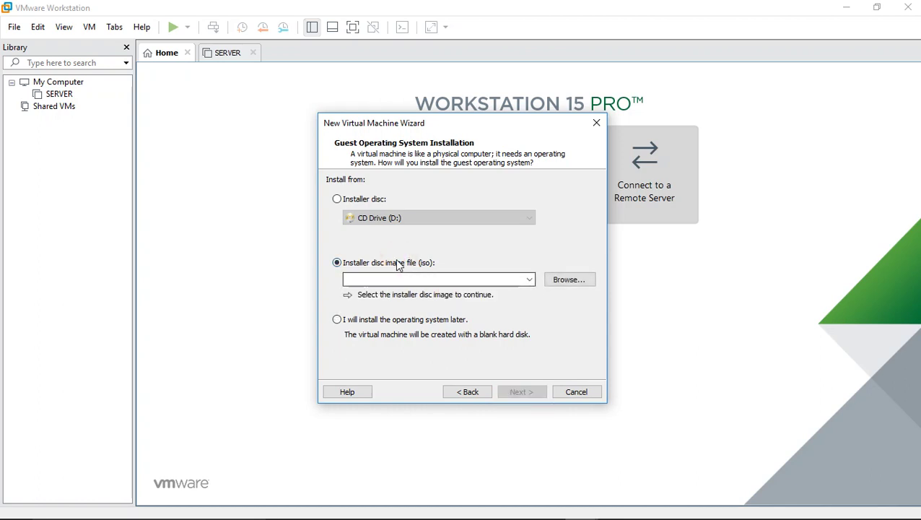
{"action": "left_click", "coordinate": [574, 281]}
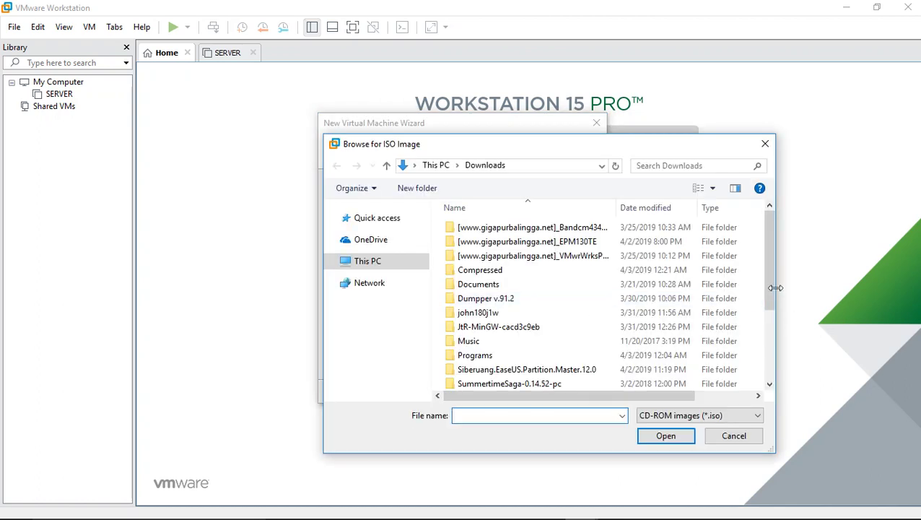
{"action": "left_click_drag", "start_coordinate": [767, 282], "coordinate": [773, 372]}
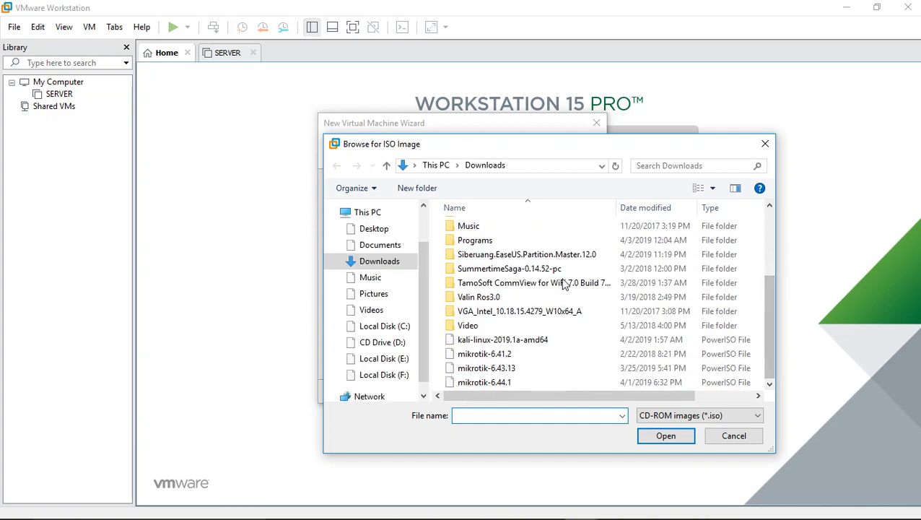
{"action": "left_click", "coordinate": [477, 382]}
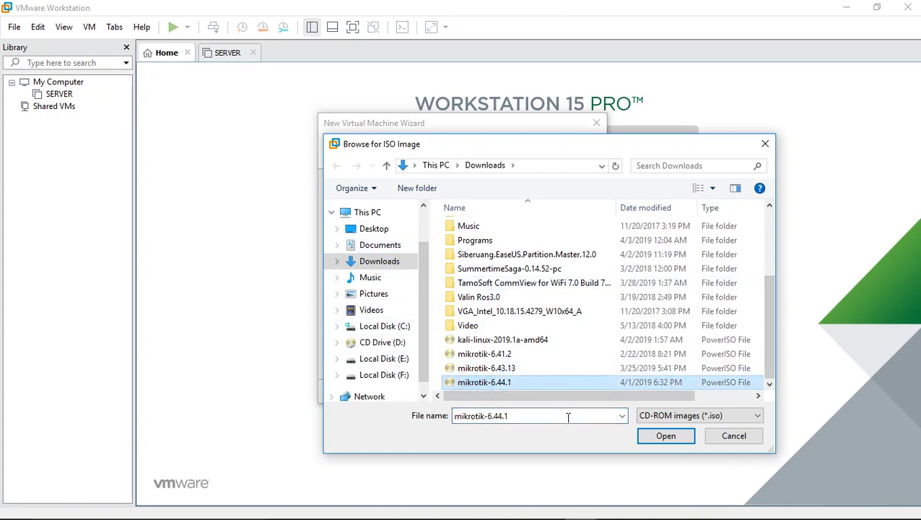
{"action": "left_click", "coordinate": [666, 436]}
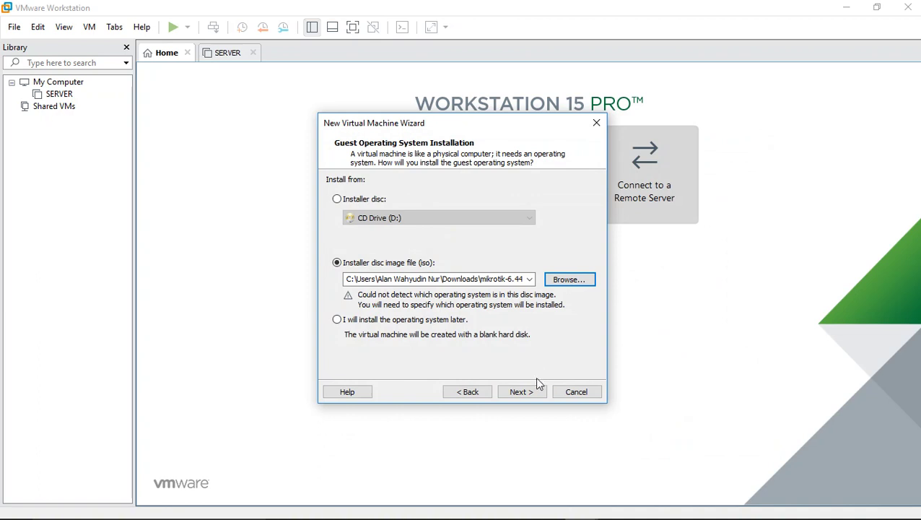
{"action": "left_click", "coordinate": [534, 388]}
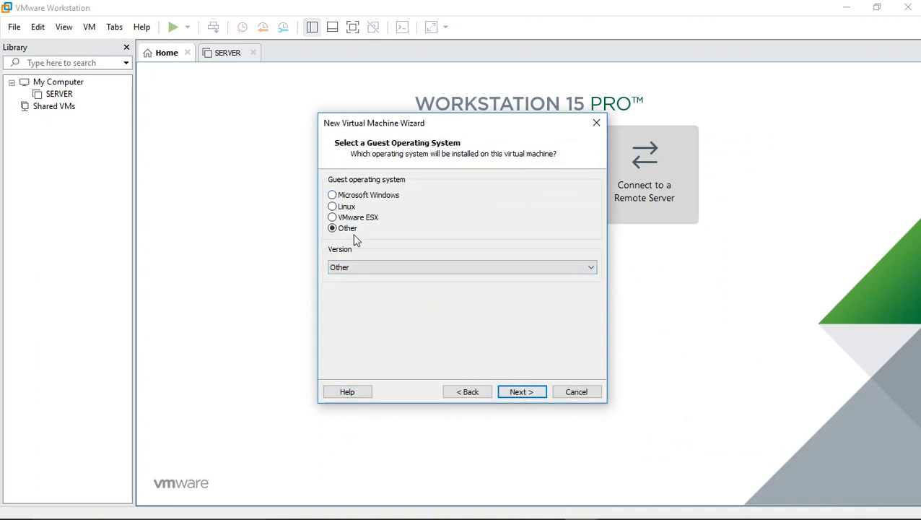
Keep the guest operating system as Other with version Other and continue to the naming page.
{"action": "left_click", "coordinate": [353, 266]}
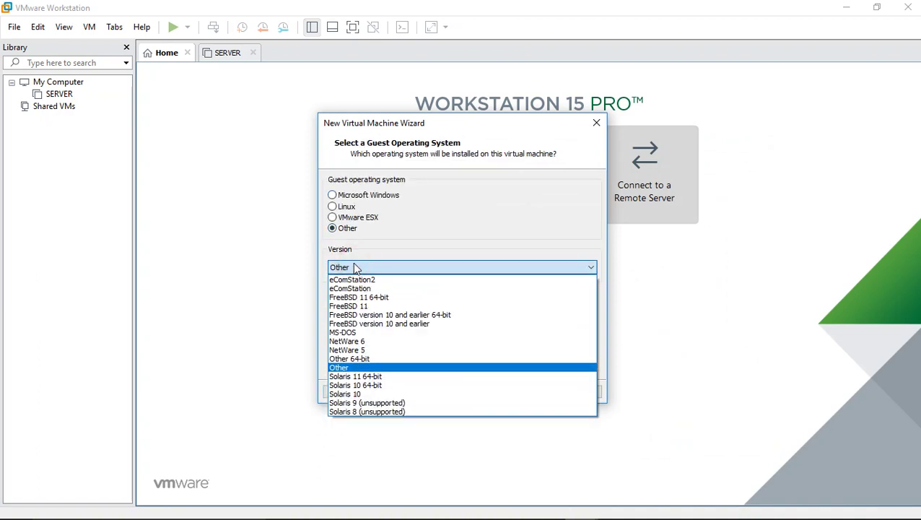
{"action": "left_click", "coordinate": [353, 264]}
{"action": "left_click", "coordinate": [539, 393]}
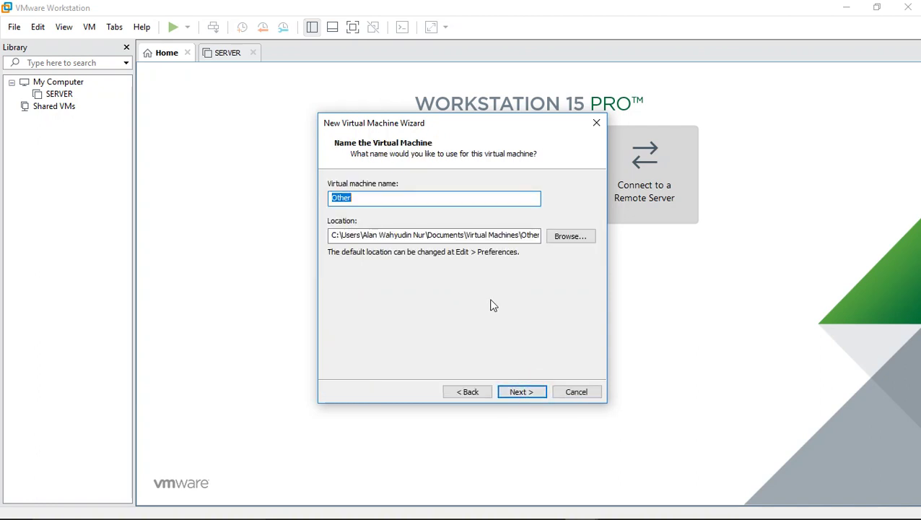
Name the virtual machine MIKROTIK ROUTER and accept the 8 GB disk split into multiple files.
{"action": "type", "text": "mik"}
{"action": "key", "text": "BackSpace"}
{"action": "key", "text": "BackSpace"}
{"action": "key", "text": "BackSpace"}
{"action": "type", "text": "MIKROTIK ROUTER"}
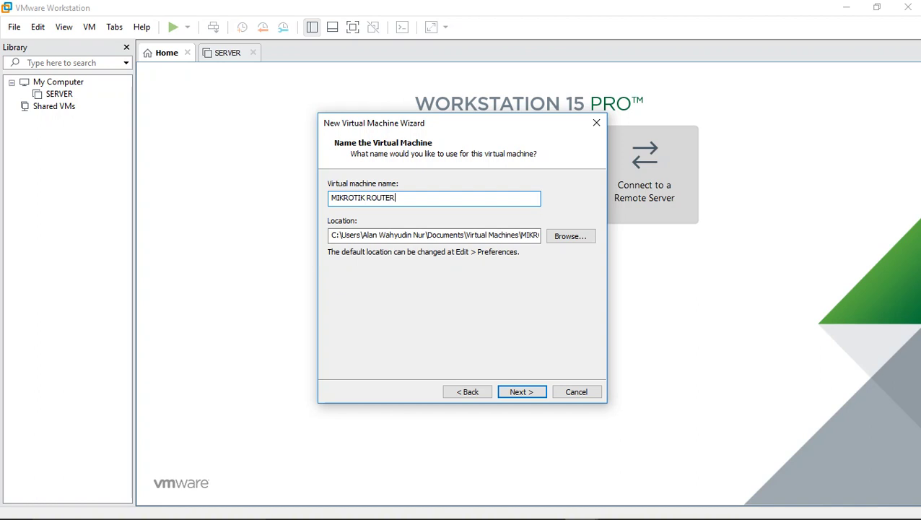
{"action": "key", "text": "Return"}
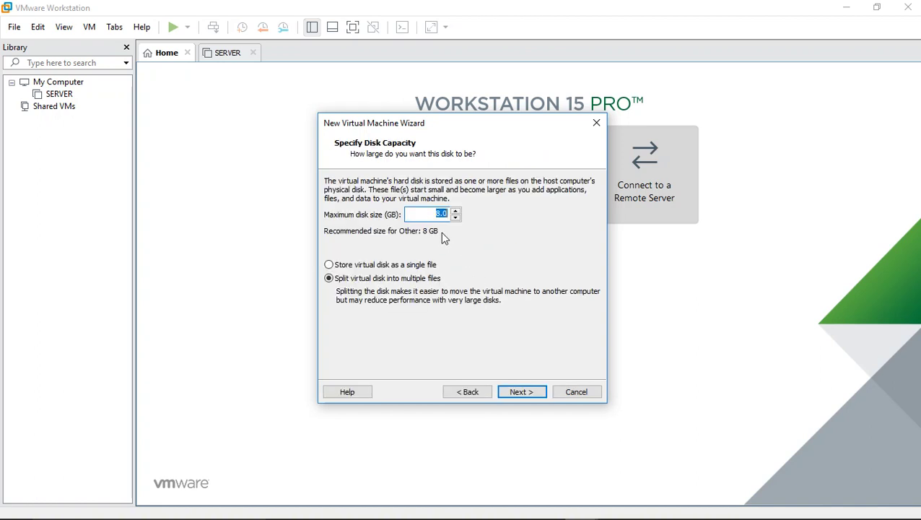
{"action": "left_click", "coordinate": [514, 392]}
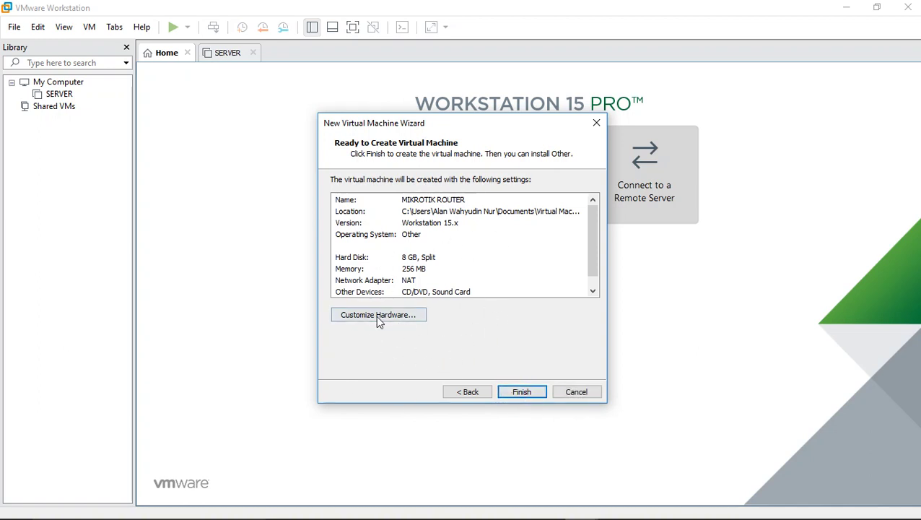
Customize the virtual machine's hardware by adding a second network adapter.
{"action": "left_click", "coordinate": [397, 322]}
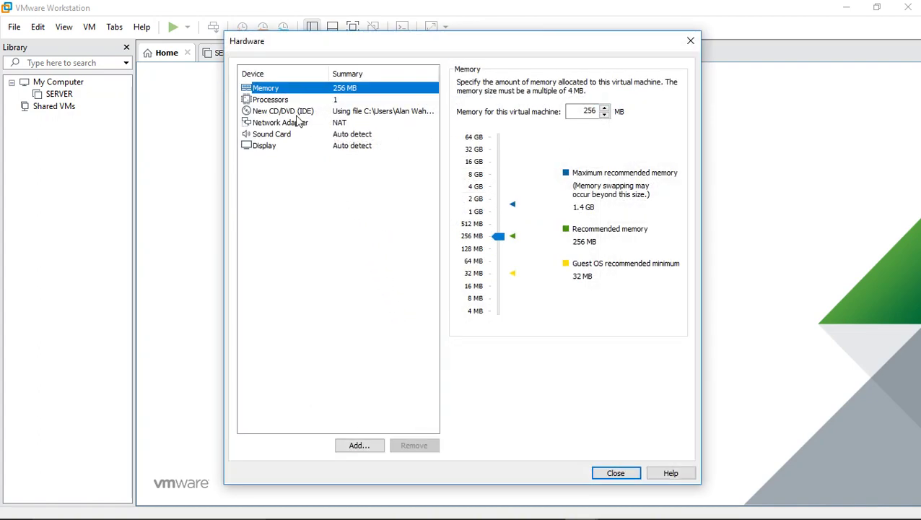
{"action": "left_click", "coordinate": [317, 131]}
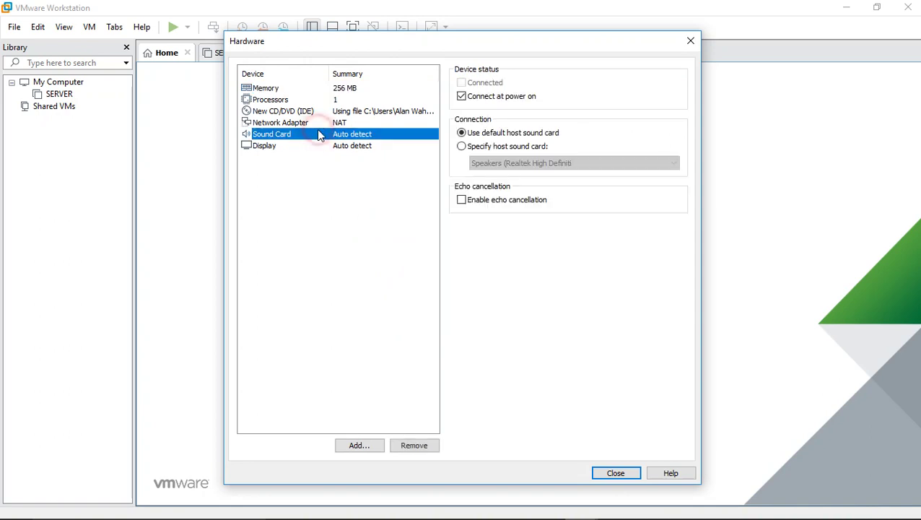
{"action": "left_click", "coordinate": [314, 124]}
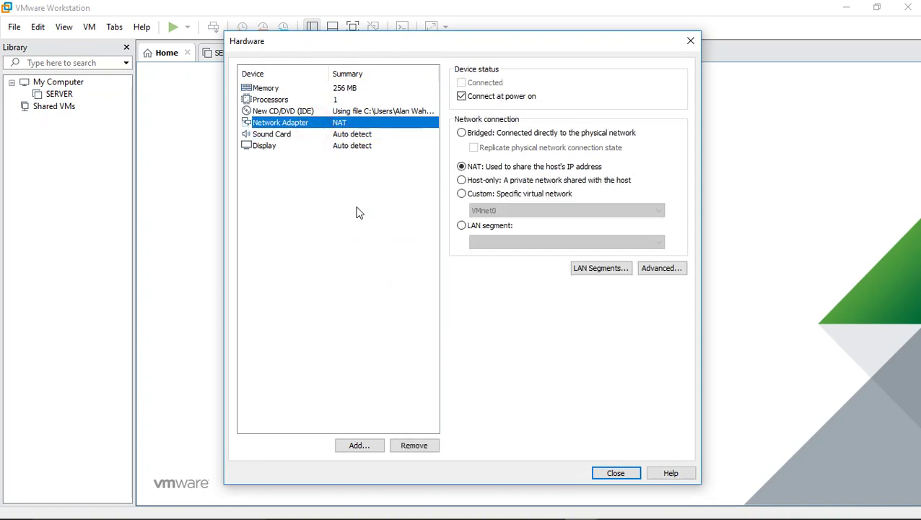
{"action": "left_click", "coordinate": [346, 111]}
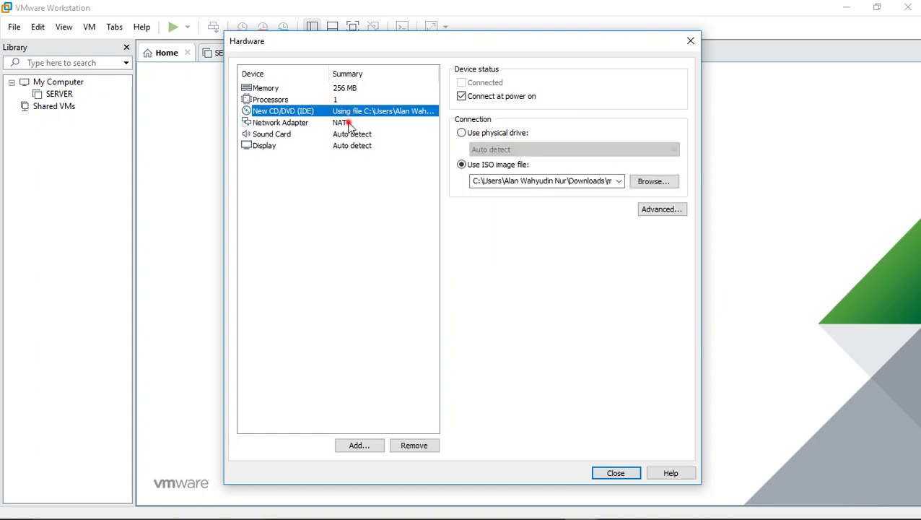
{"action": "left_click", "coordinate": [346, 123]}
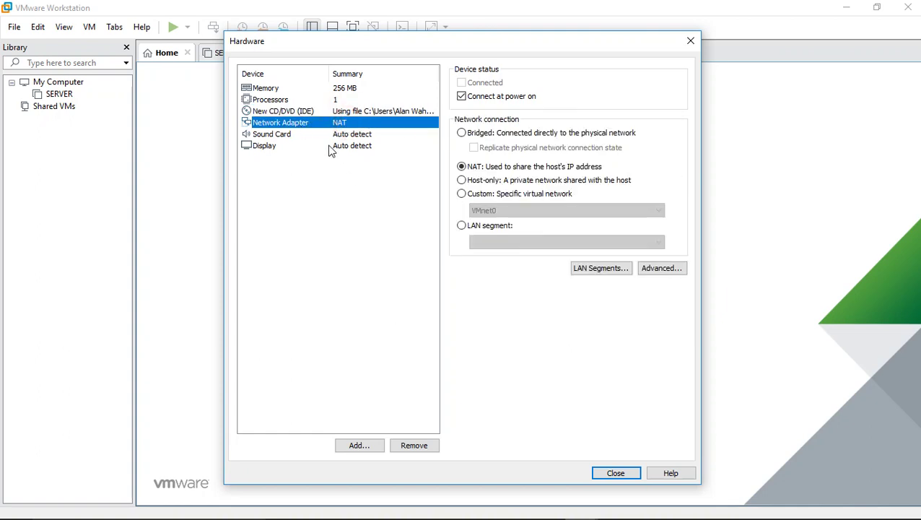
{"action": "left_click", "coordinate": [358, 445]}
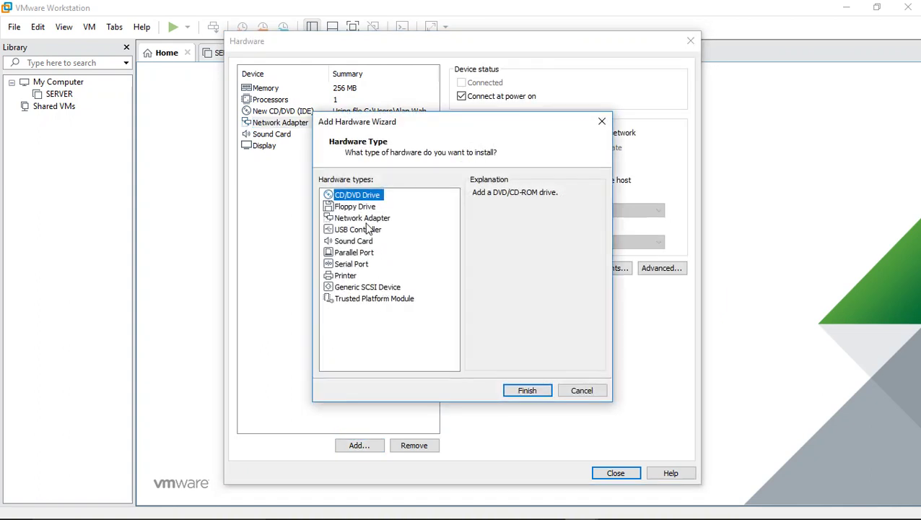
{"action": "left_click", "coordinate": [365, 219]}
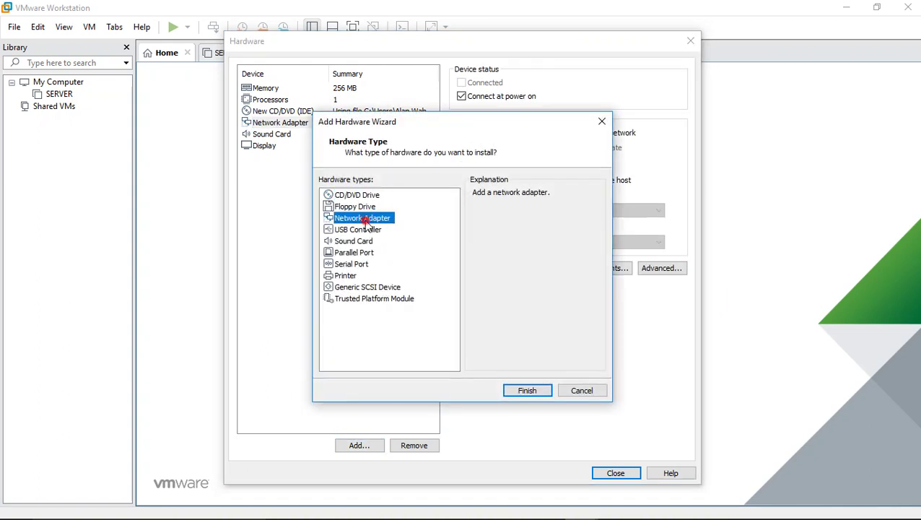
{"action": "left_click", "coordinate": [546, 391]}
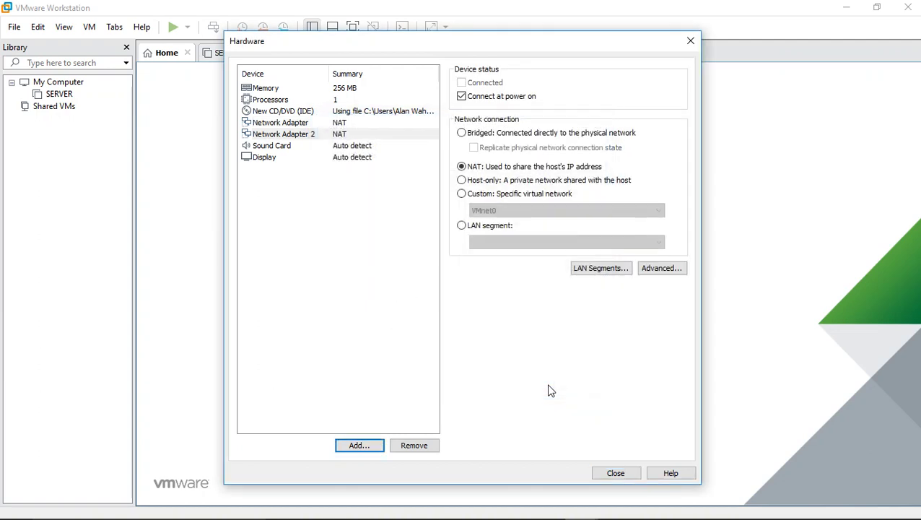
Set the first network adapter to Bridged and enable Replicate physical network connection state.
{"action": "left_click", "coordinate": [301, 124]}
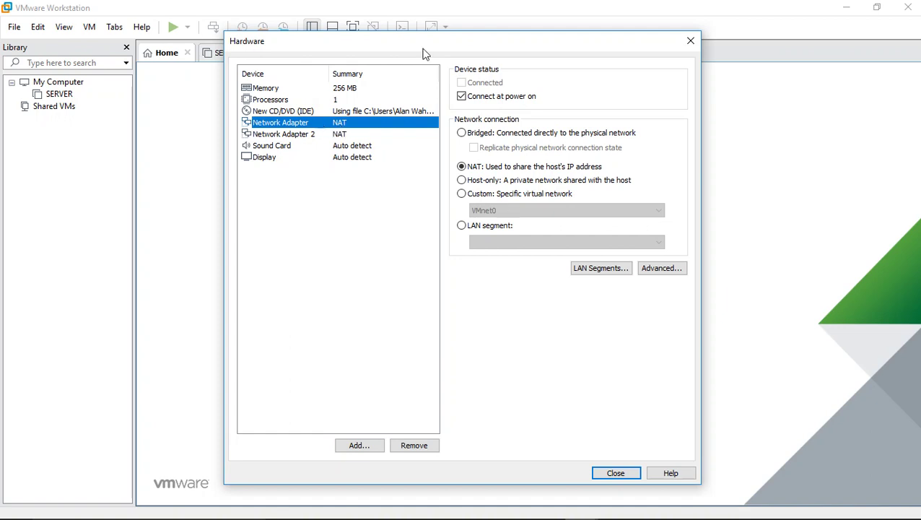
{"action": "left_click", "coordinate": [313, 136]}
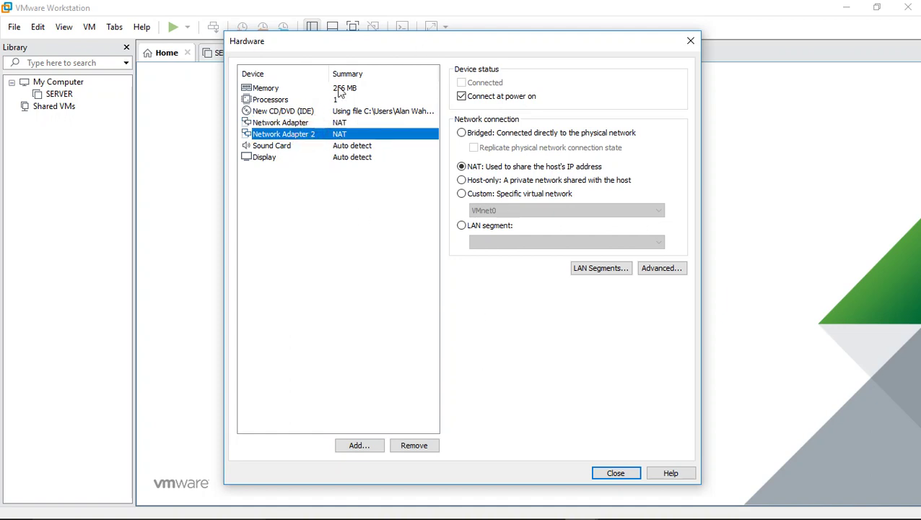
{"action": "left_click", "coordinate": [372, 122]}
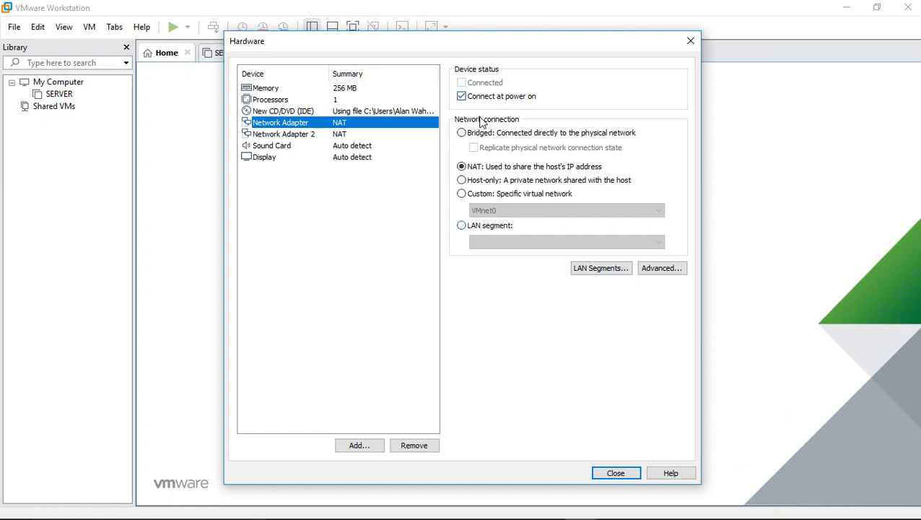
{"action": "left_click", "coordinate": [310, 134]}
{"action": "left_click", "coordinate": [301, 123]}
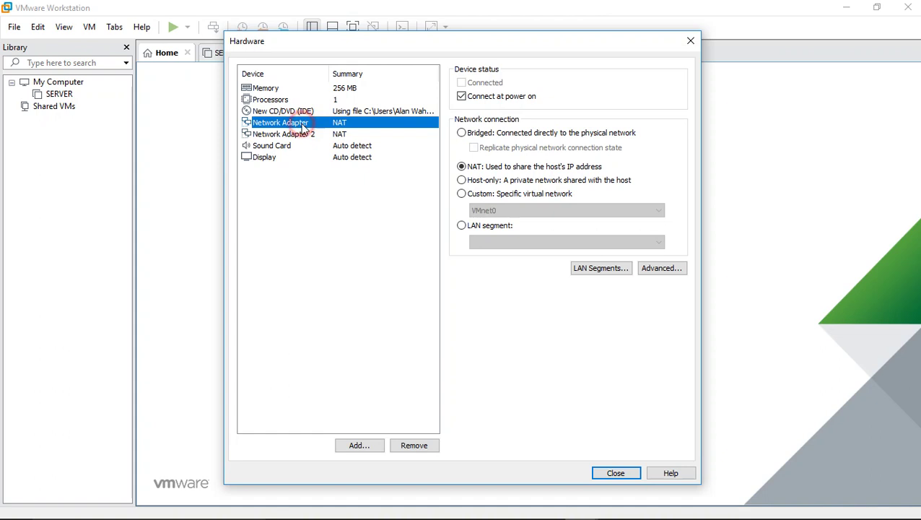
{"action": "left_click", "coordinate": [461, 133]}
{"action": "left_click", "coordinate": [475, 149]}
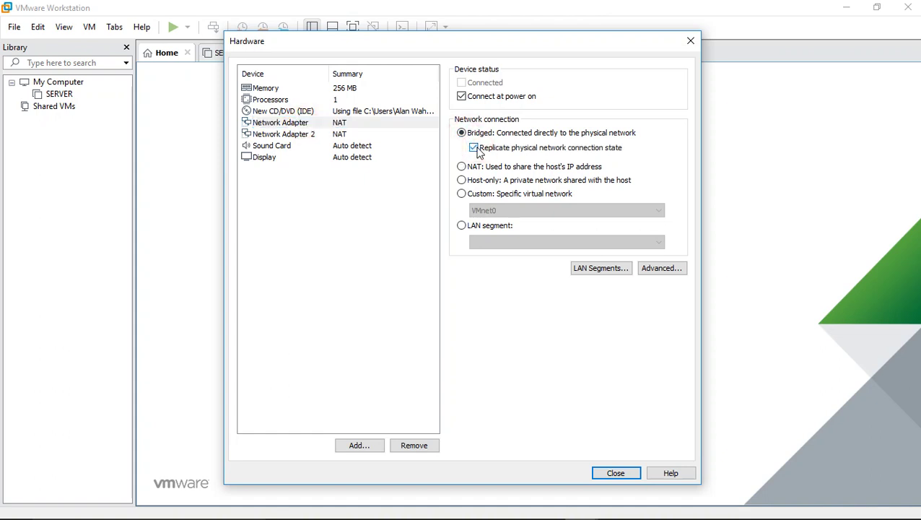
Connect Network Adapter 2 to the custom virtual network VMnet1 (Host-only).
{"action": "left_click", "coordinate": [341, 137]}
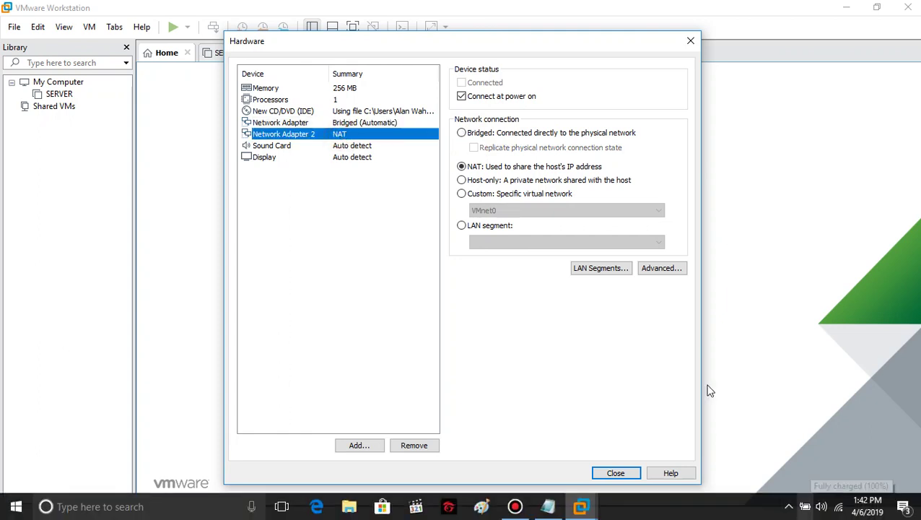
{"action": "left_click", "coordinate": [509, 194]}
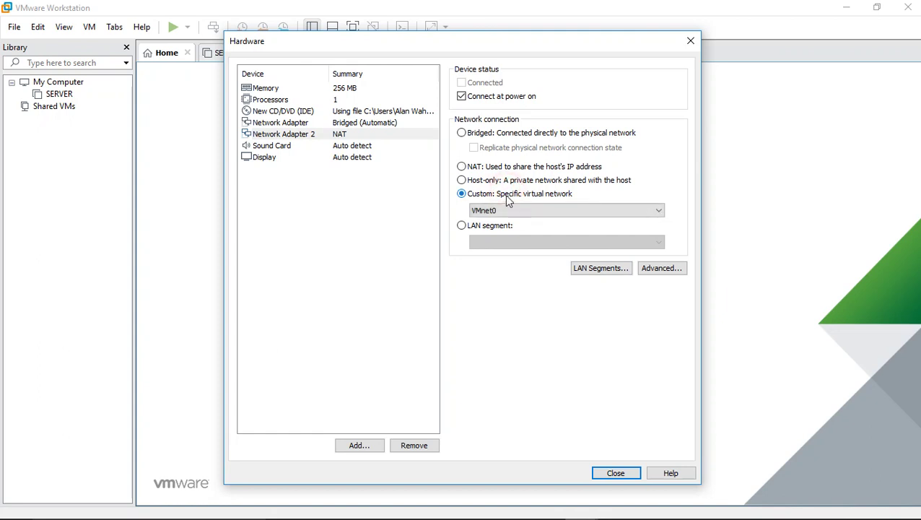
{"action": "left_click", "coordinate": [507, 210]}
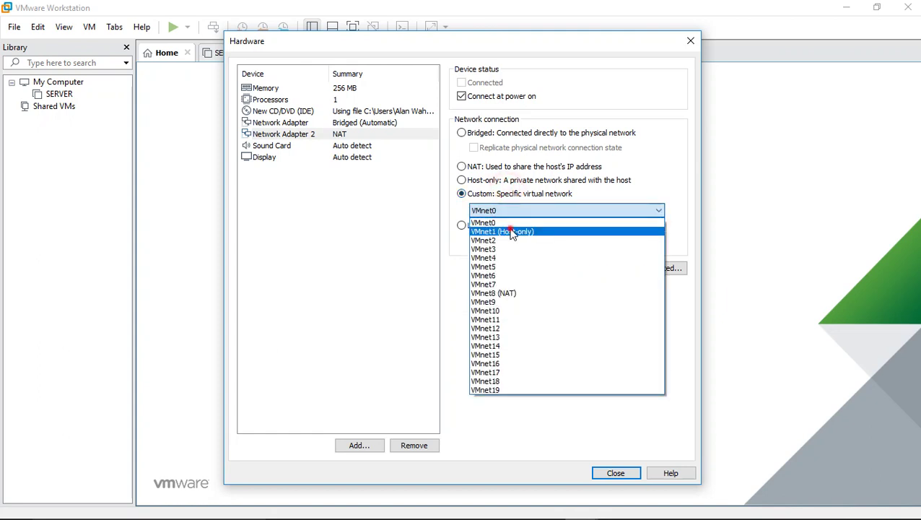
{"action": "left_click", "coordinate": [510, 231]}
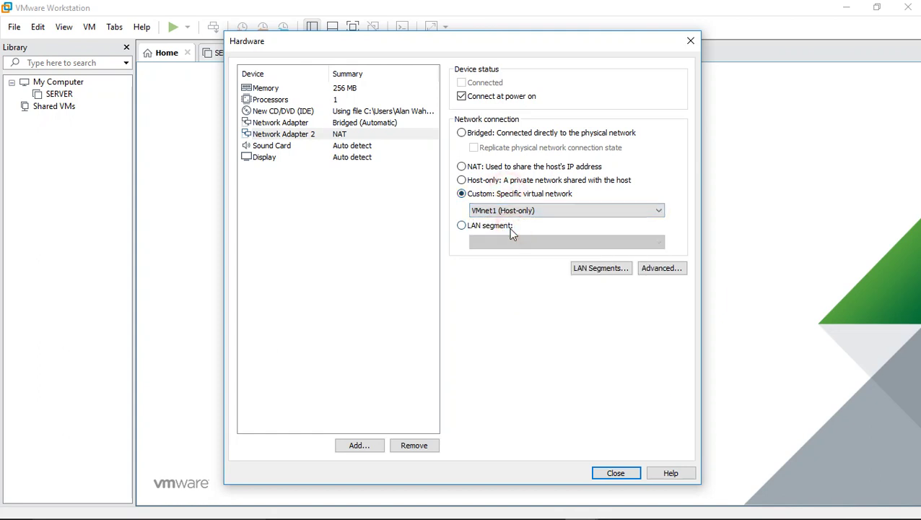
{"action": "left_click", "coordinate": [355, 124]}
{"action": "left_click", "coordinate": [361, 134]}
{"action": "left_click", "coordinate": [360, 122]}
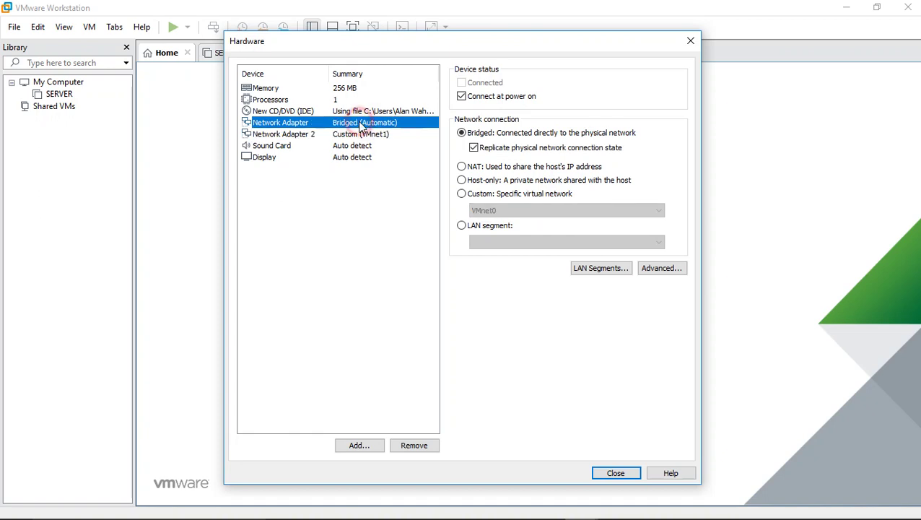
{"action": "left_click", "coordinate": [364, 135]}
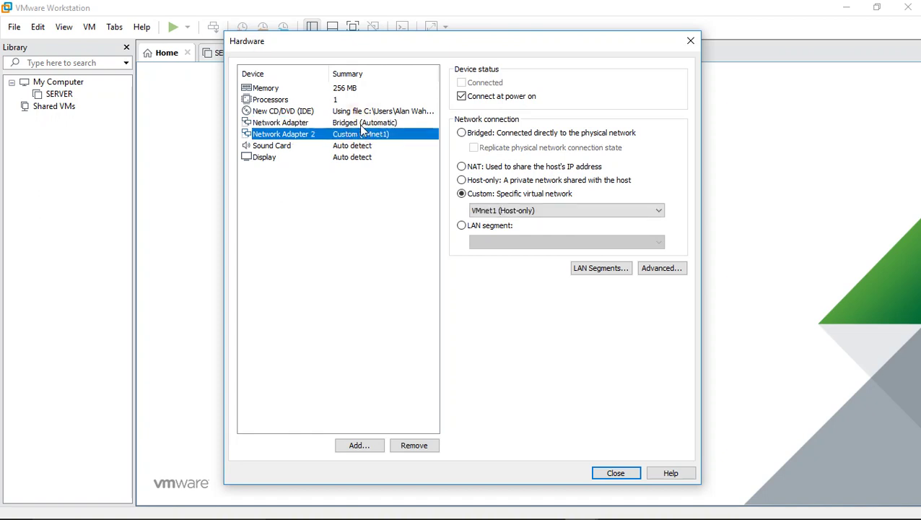
{"action": "left_click", "coordinate": [358, 123]}
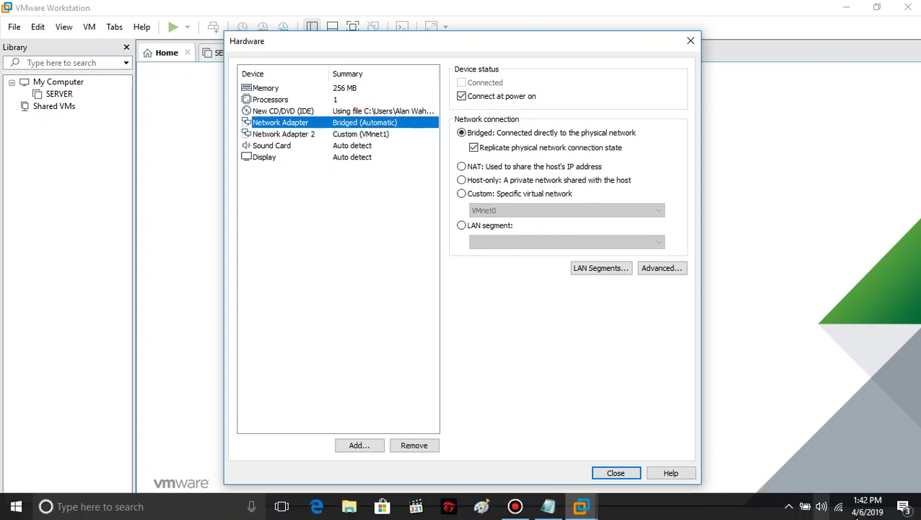
Open the host's adapter settings in the Windows Network and Sharing Center.
{"action": "right_click", "coordinate": [839, 507]}
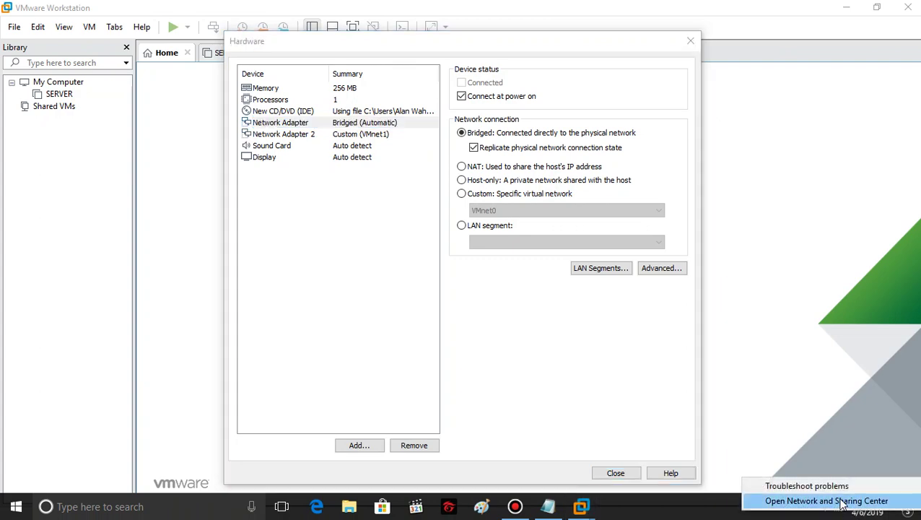
{"action": "left_click", "coordinate": [841, 501]}
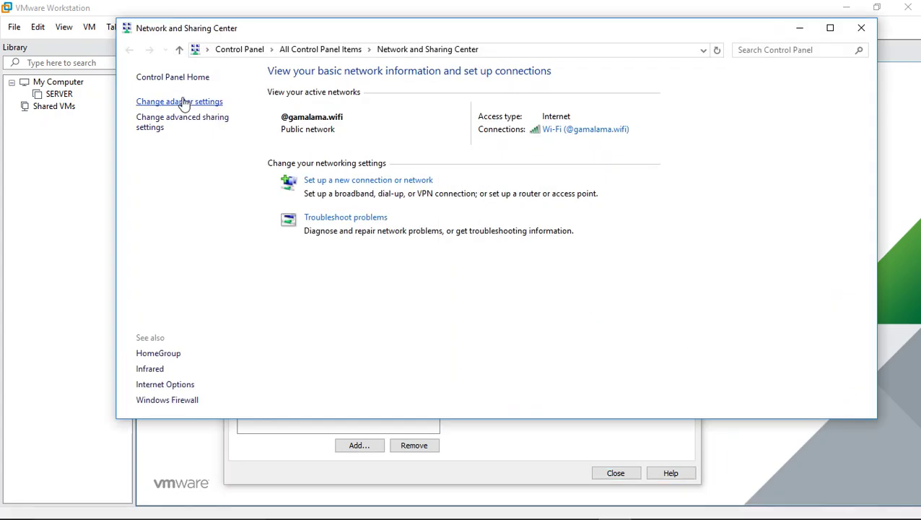
{"action": "left_click", "coordinate": [182, 102]}
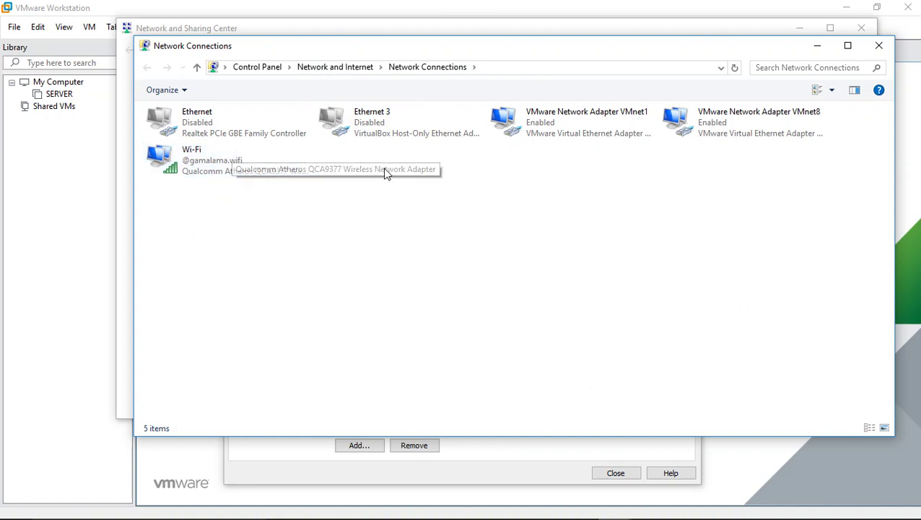
Assign the host's Wi-Fi adapter the static IPv4 address 1.1.1.1 with the default subnet mask, and close the network windows.
{"action": "left_click", "coordinate": [224, 118]}
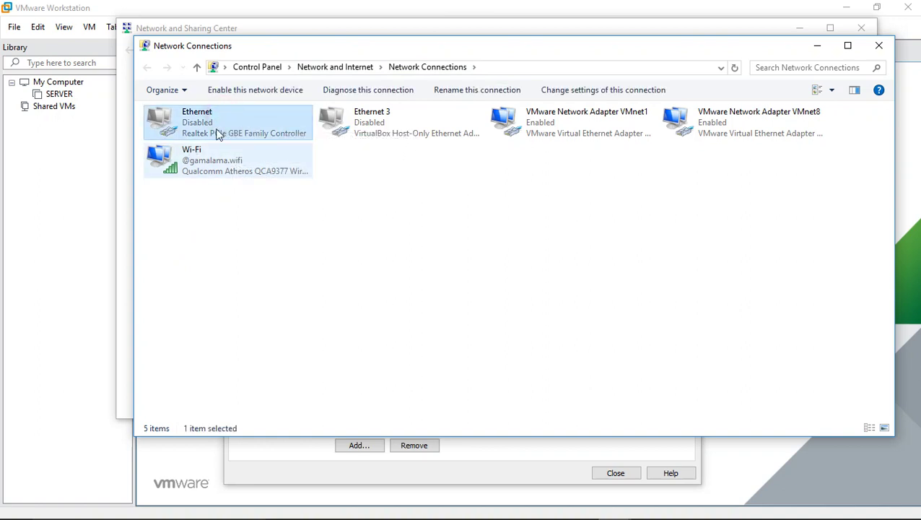
{"action": "right_click", "coordinate": [227, 153]}
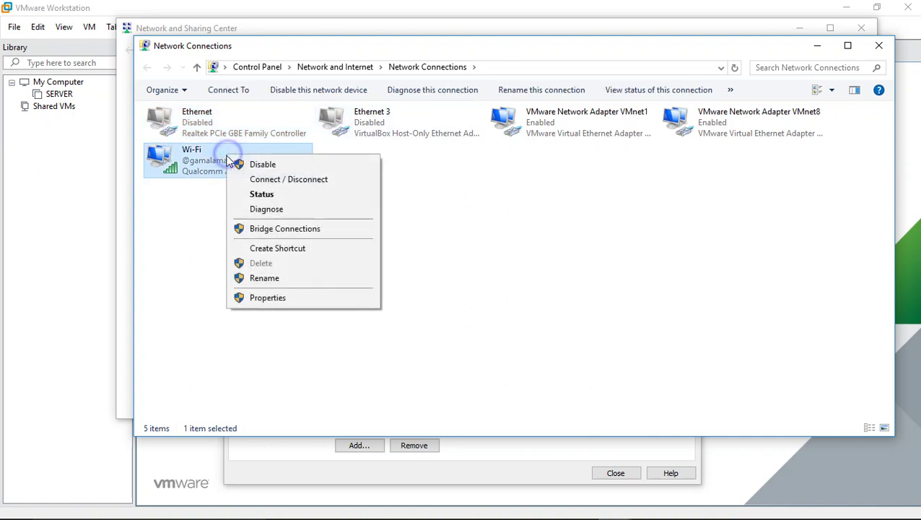
{"action": "left_click", "coordinate": [257, 296]}
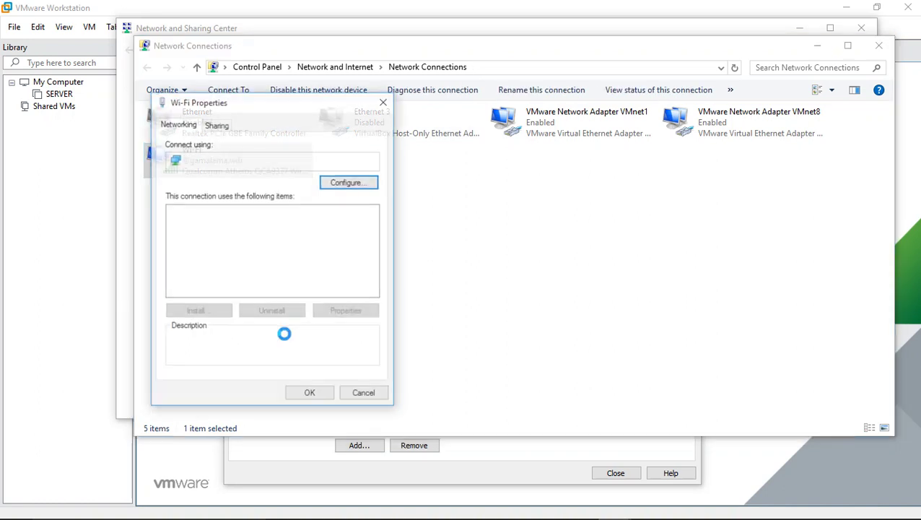
{"action": "double_click", "coordinate": [314, 270]}
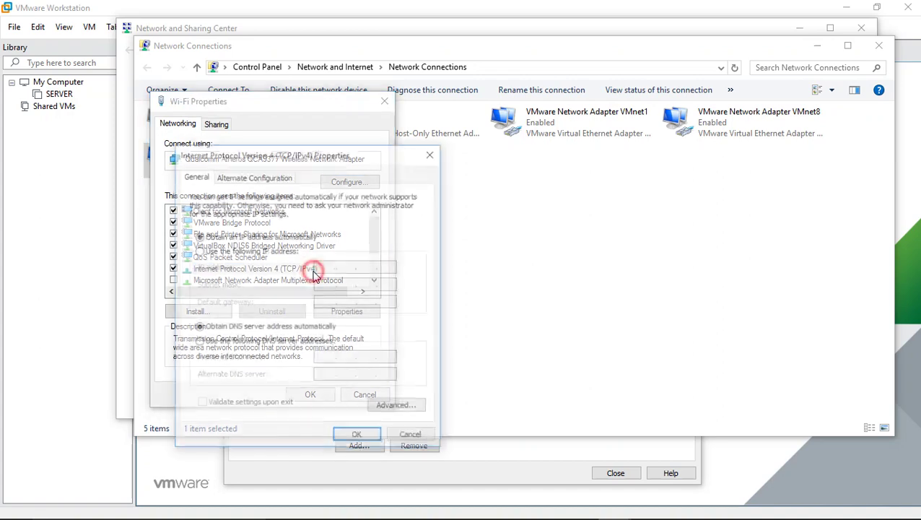
{"action": "left_click", "coordinate": [293, 252]}
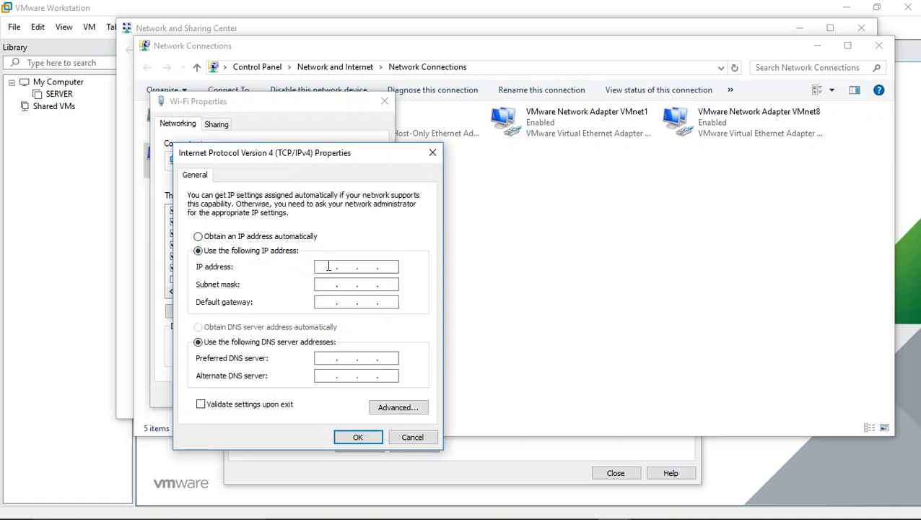
{"action": "left_click", "coordinate": [328, 266]}
{"action": "type", "text": "1.1.1.1"}
{"action": "left_click", "coordinate": [326, 284]}
{"action": "left_click", "coordinate": [356, 438]}
{"action": "left_click", "coordinate": [322, 398]}
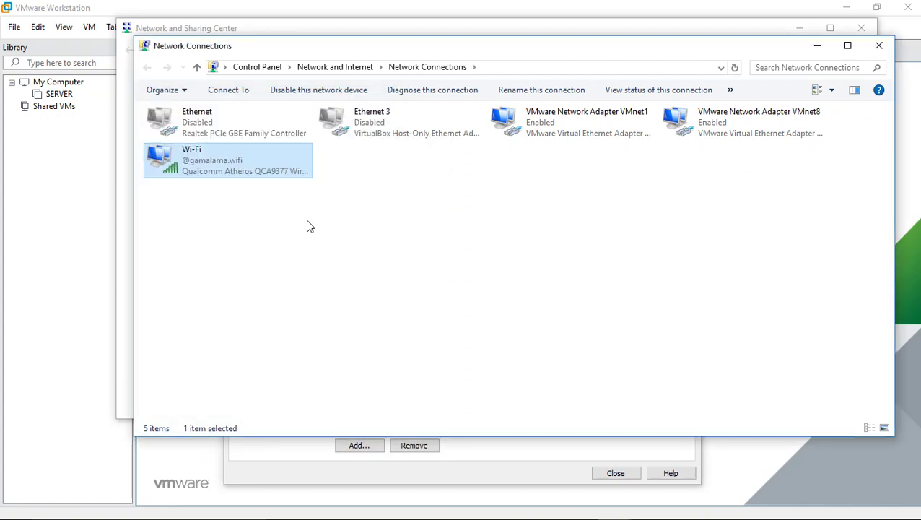
{"action": "left_click", "coordinate": [880, 46]}
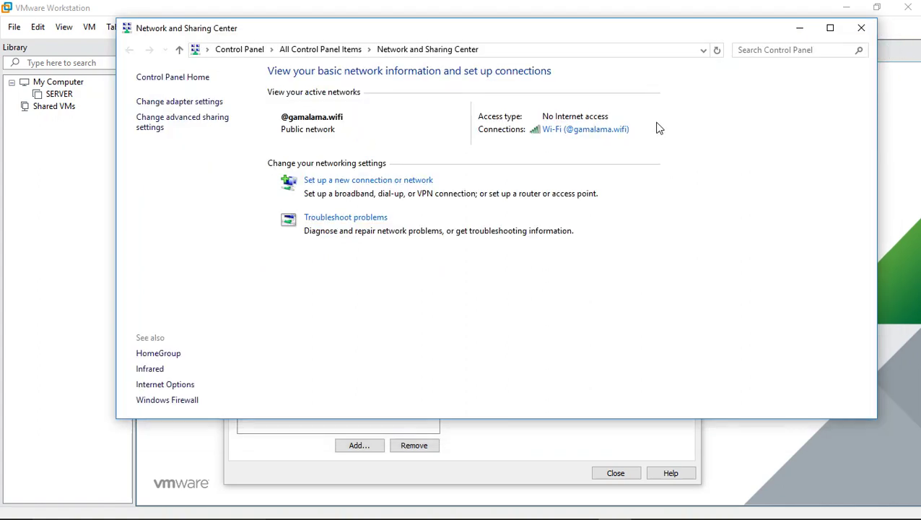
{"action": "left_click", "coordinate": [862, 28]}
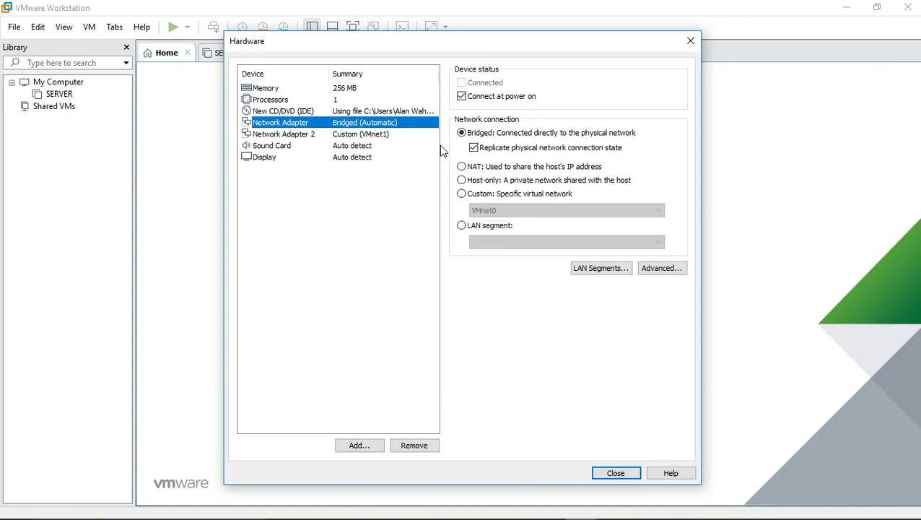
{"action": "left_click", "coordinate": [344, 137]}
{"action": "left_click", "coordinate": [341, 124]}
{"action": "left_click", "coordinate": [344, 137]}
{"action": "left_click", "coordinate": [340, 124]}
{"action": "left_click", "coordinate": [344, 137]}
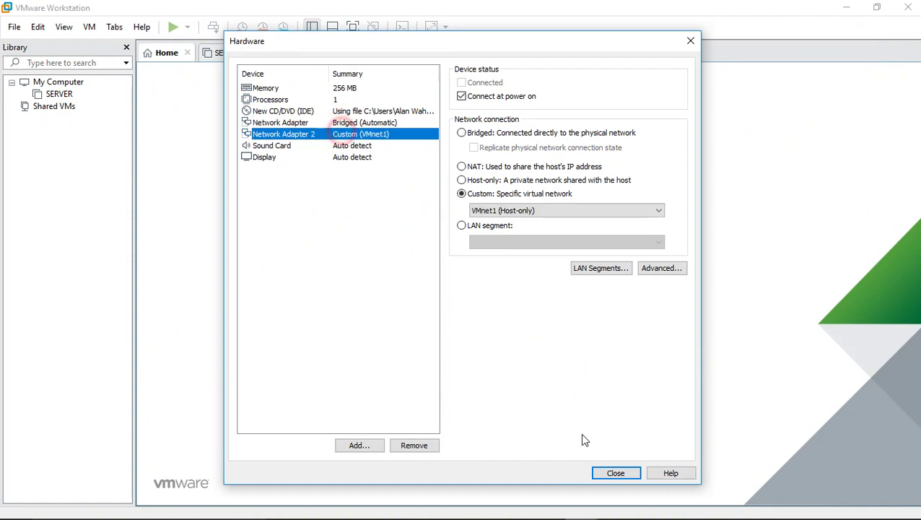
Finish creating the MIKROTIK ROUTER virtual machine with the customized hardware and power it on.
{"action": "left_click", "coordinate": [617, 474]}
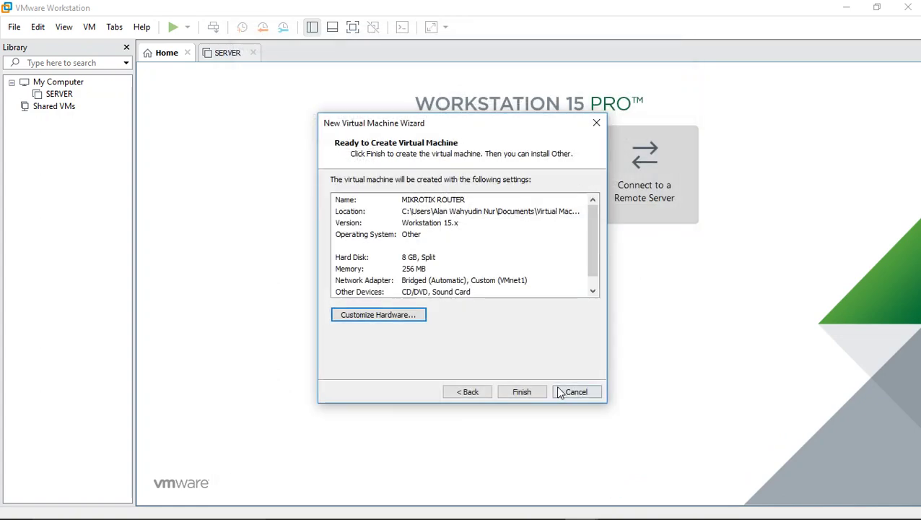
{"action": "left_click", "coordinate": [524, 397]}
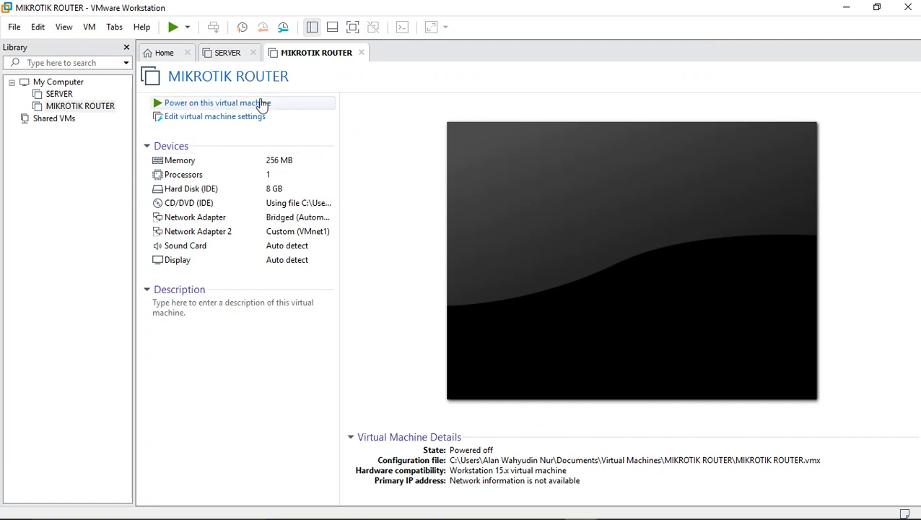
{"action": "left_click", "coordinate": [257, 102]}
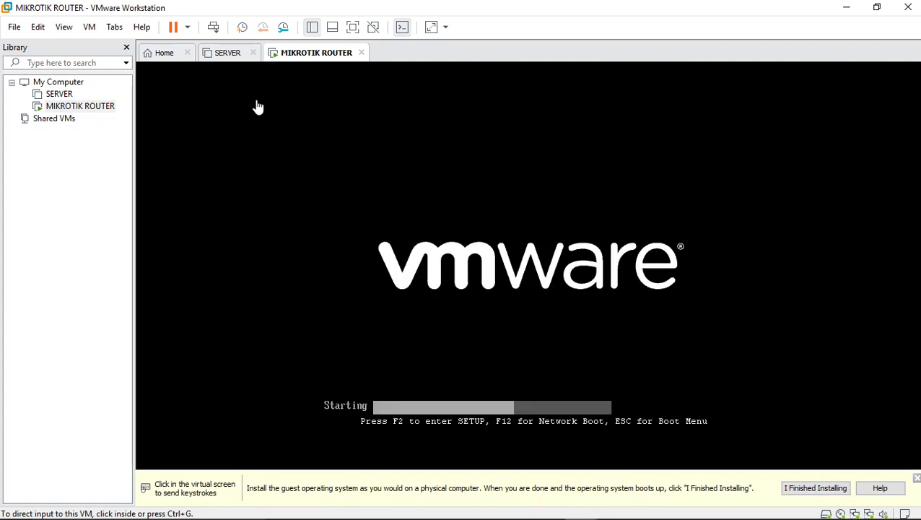
Dismiss the guest installation hint and select all packages in the MikroTik Router software installer.
{"action": "left_click", "coordinate": [917, 479]}
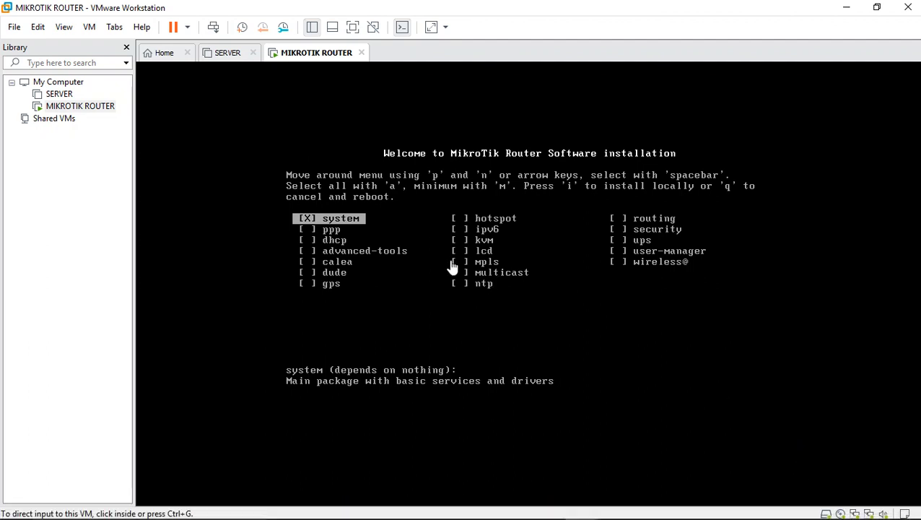
{"action": "left_click", "coordinate": [598, 361]}
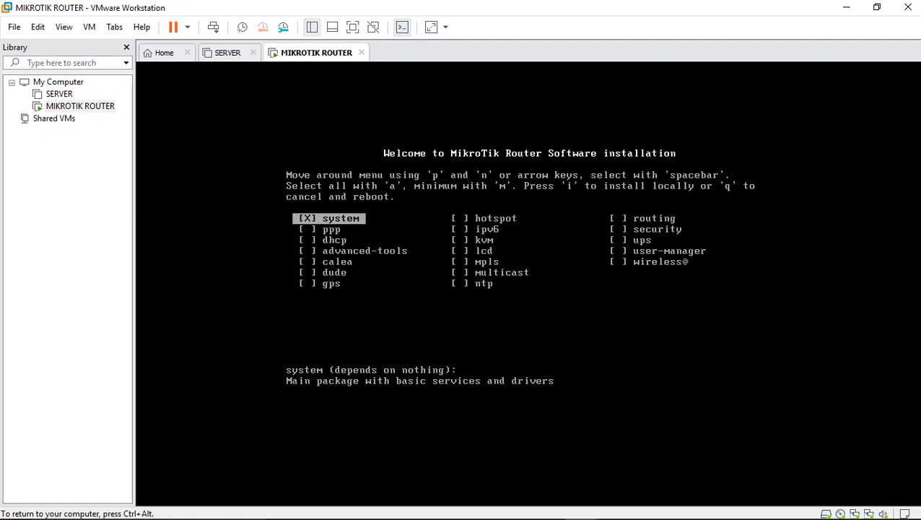
{"action": "key", "text": "a"}
{"action": "key", "text": "Down"}
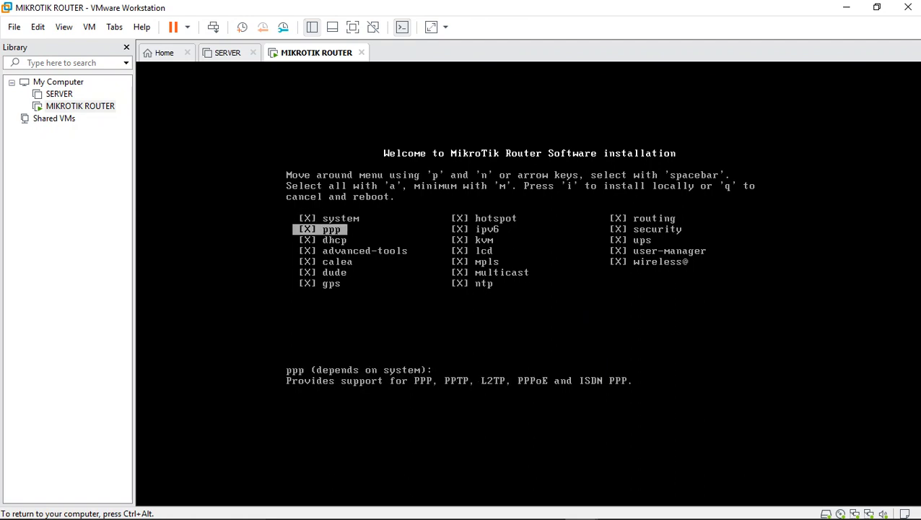
Exclude the dude and ups packages from the MikroTik installation selection.
{"action": "key", "text": "Down"}
{"action": "key", "text": "Down"}
{"action": "key", "text": "Down"}
{"action": "key", "text": "Down"}
{"action": "key", "text": "Up"}
{"action": "key", "text": "Up"}
{"action": "key", "text": "Right"}
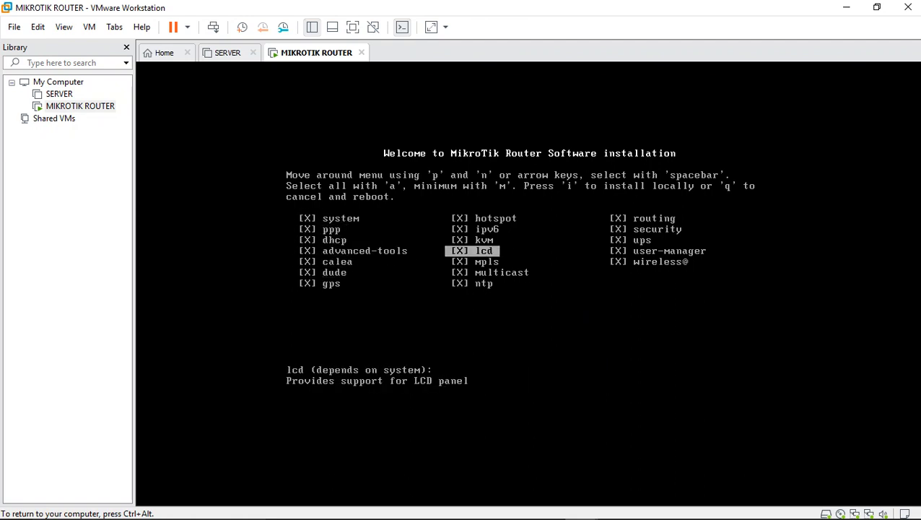
{"action": "key", "text": "Left"}
{"action": "key", "text": "Down"}
{"action": "key", "text": "Down"}
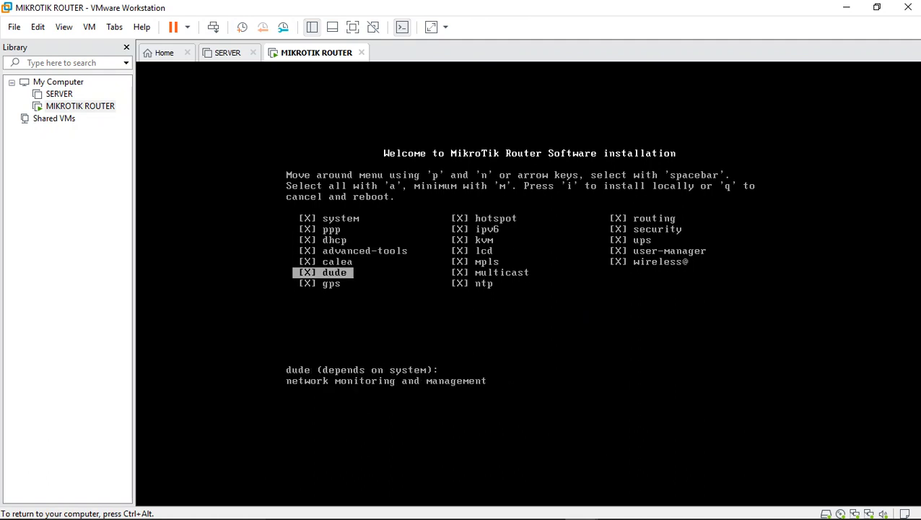
{"action": "key", "text": "ctrl+alt"}
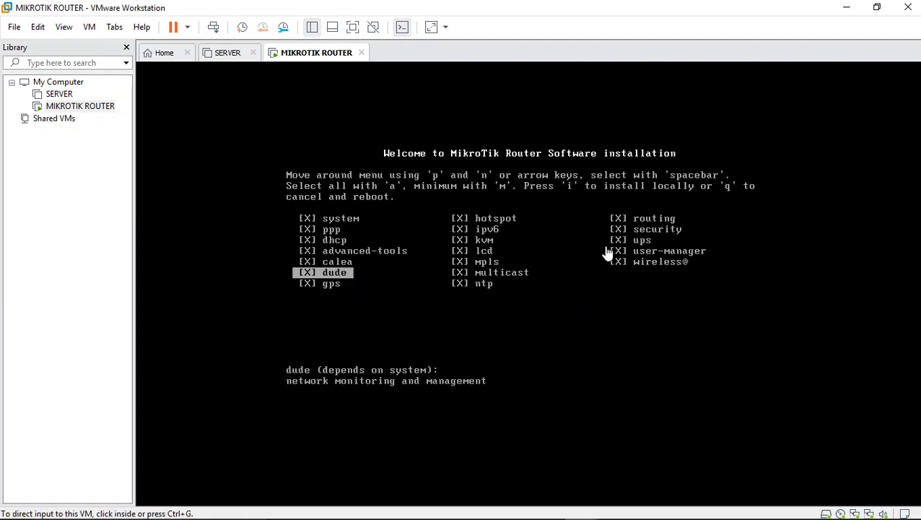
{"action": "left_click", "coordinate": [516, 355]}
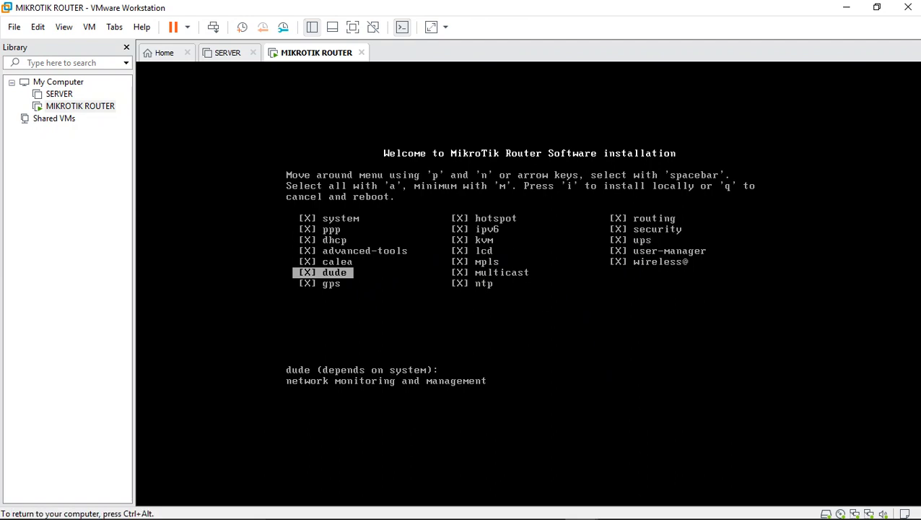
{"action": "key", "text": "Up"}
{"action": "key", "text": "Down"}
{"action": "key", "text": "Up"}
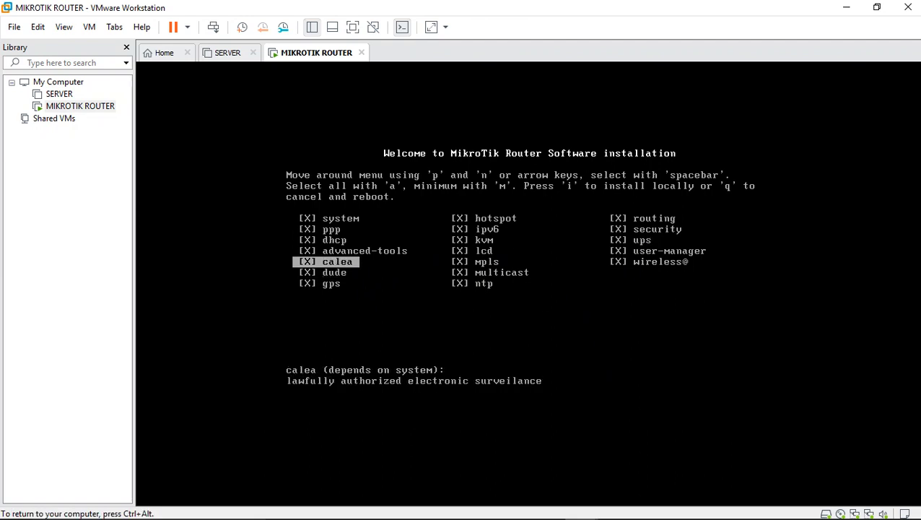
{"action": "key", "text": "Down"}
{"action": "key", "text": "Up"}
{"action": "key", "text": "Down"}
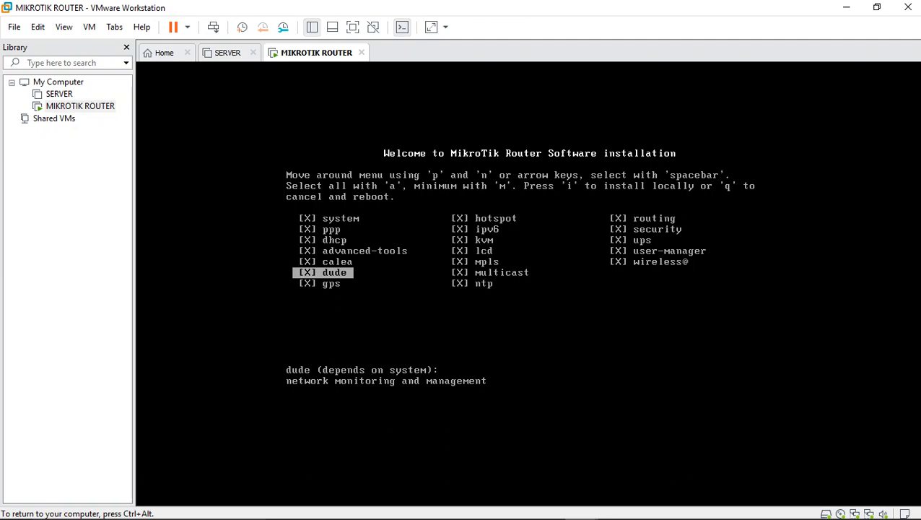
{"action": "key", "text": "Right"}
{"action": "key", "text": "Up"}
{"action": "key", "text": "Right"}
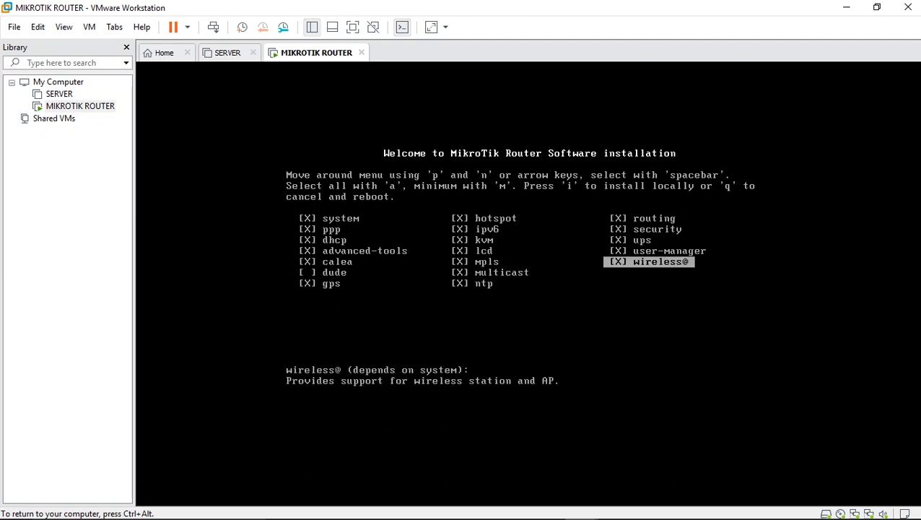
{"action": "key", "text": "Up"}
{"action": "key", "text": "Up"}
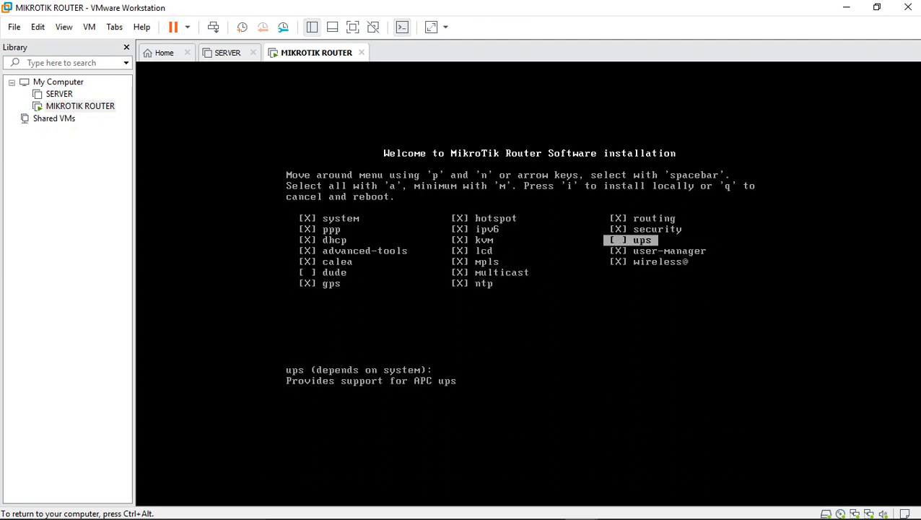
Install the selected packages without keeping the old configuration, accept erasing the disk, and reboot the router.
{"action": "key", "text": "i"}
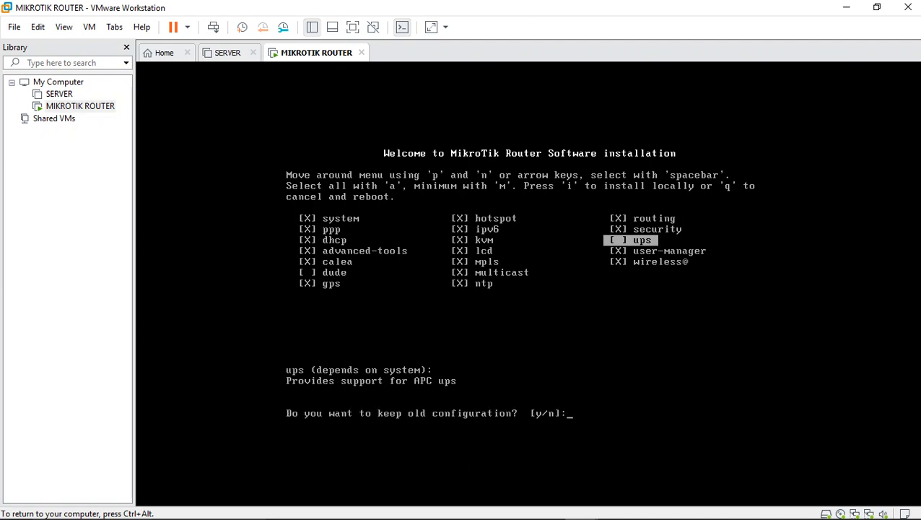
{"action": "type", "text": "n]:"}
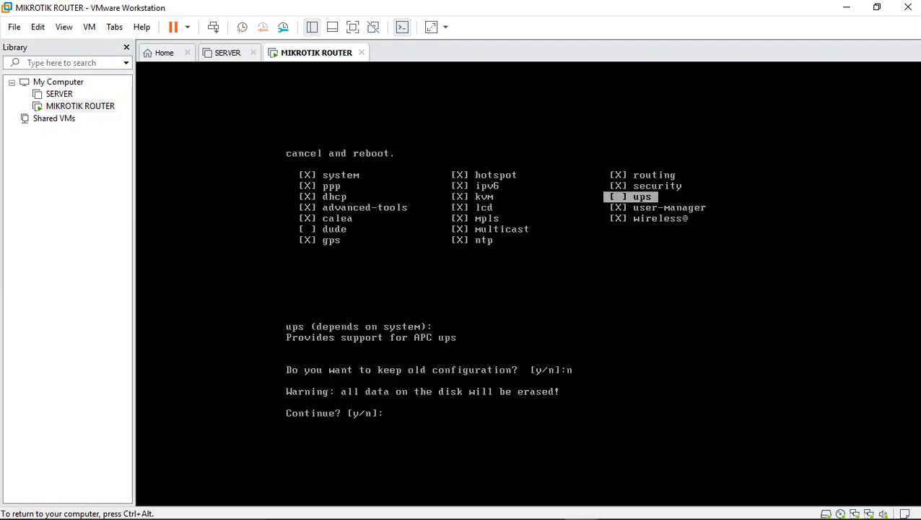
{"action": "type", "text": "y"}
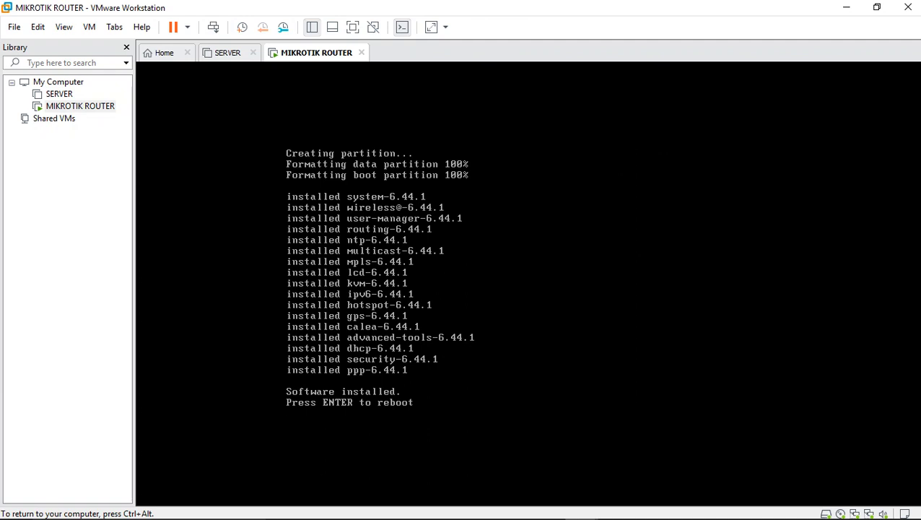
{"action": "key", "text": "Return"}
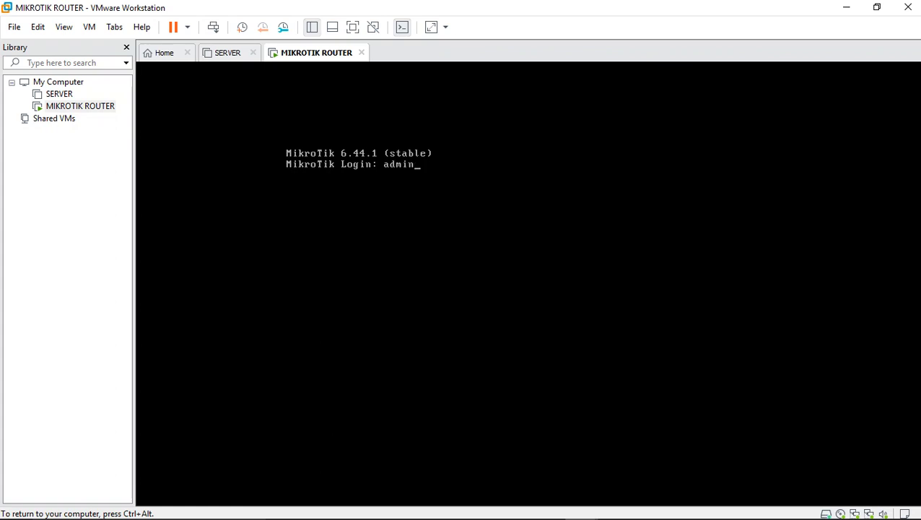
Log in to the MikroTik console as admin without a password, decline viewing the software license, and continue to the command prompt.
{"action": "key", "text": "Return"}
{"action": "key", "text": "Return"}
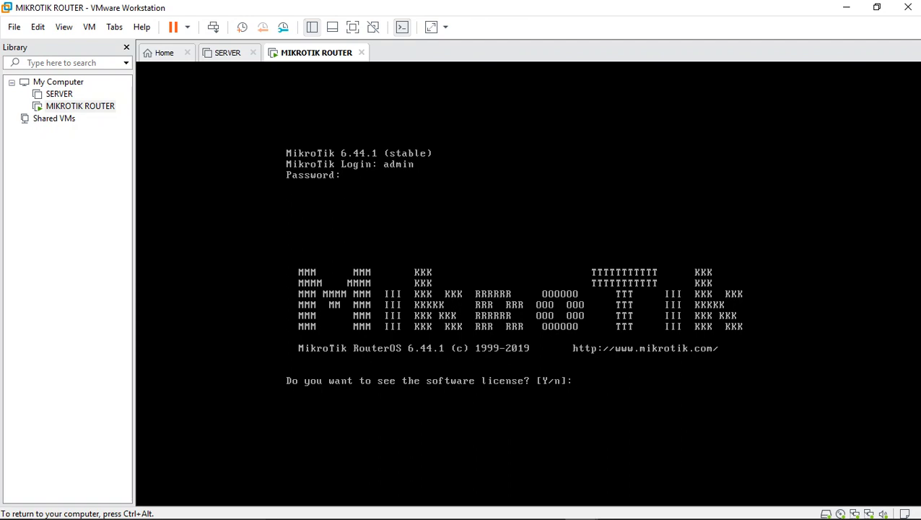
{"action": "type", "text": "n"}
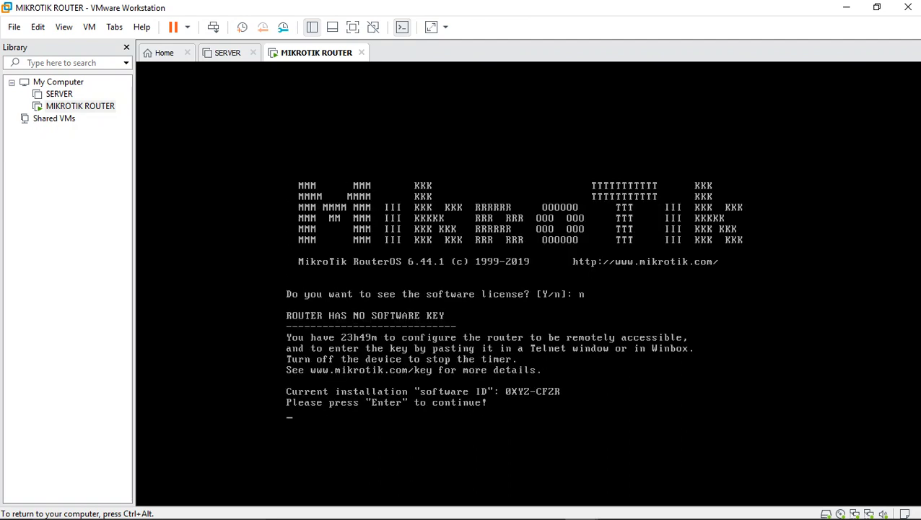
{"action": "key", "text": "Return"}
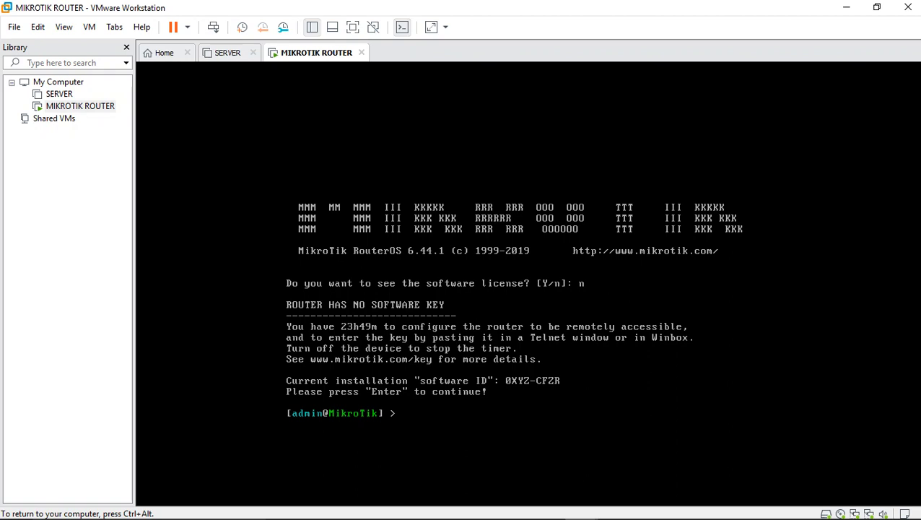
{"action": "key", "text": "ctrl+alt"}
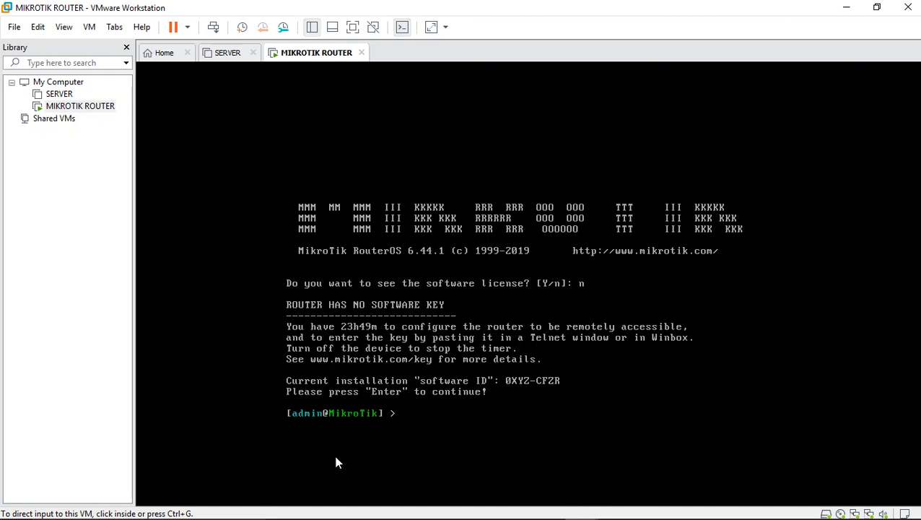
Add the IP address 192.168.2.1/24 with netmask 255.255.255.0 to interface ether2 in the MikroTik console.
{"action": "left_click", "coordinate": [418, 413]}
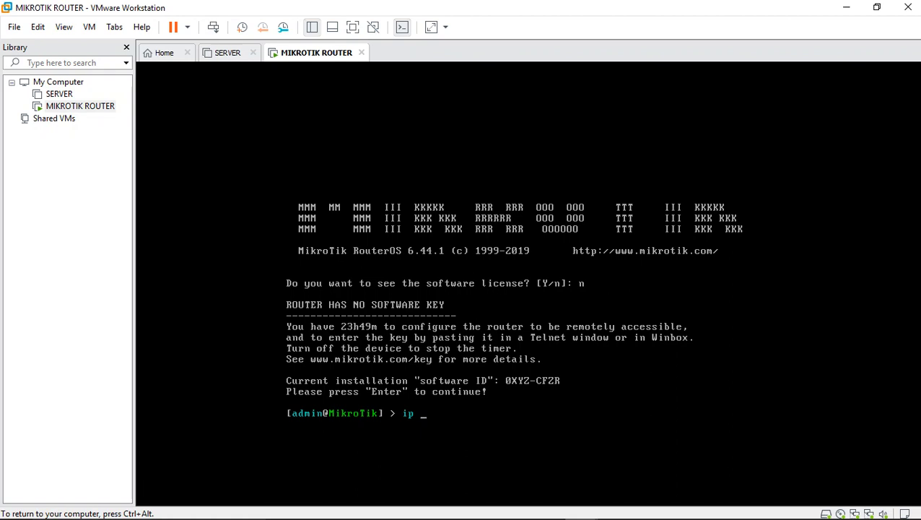
{"action": "type", "text": "add"}
{"action": "key", "text": "Tab"}
{"action": "type", "text": "ad"}
{"action": "key", "text": "Tab"}
{"action": "type", "text": "1"}
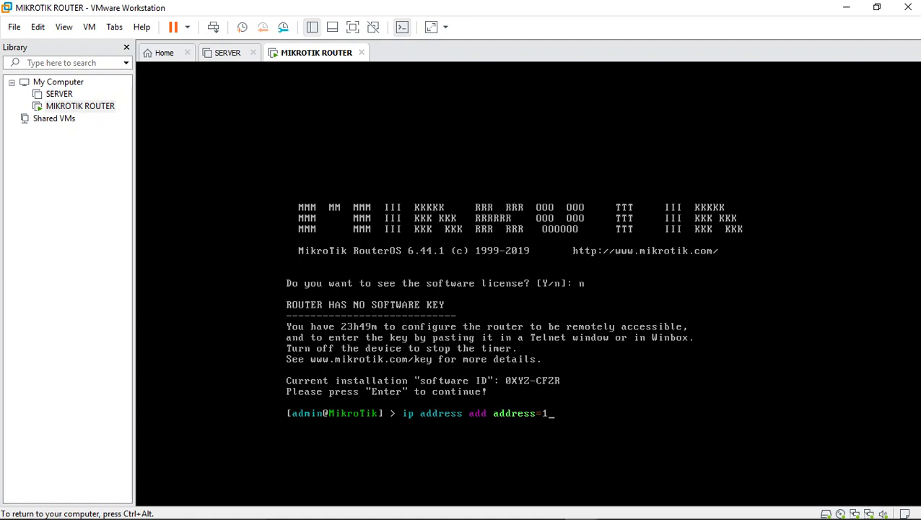
{"action": "type", "text": "92.168.2.1/24"}
{"action": "type", "text": "net"}
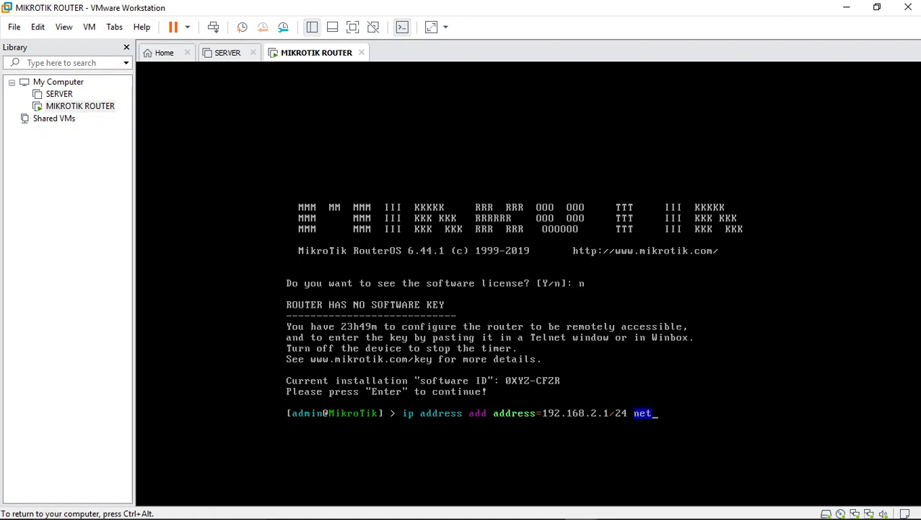
{"action": "type", "text": "mask=255.25"}
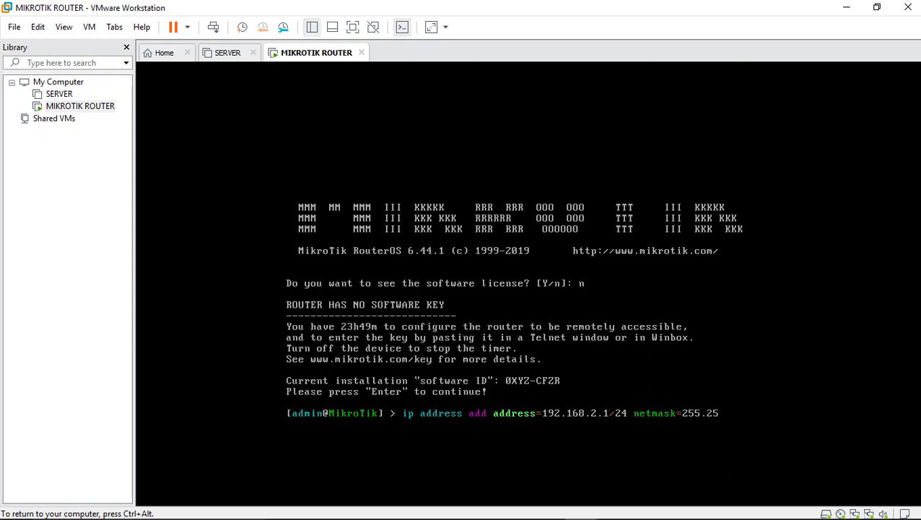
{"action": "type", "text": "5.255.0 int"}
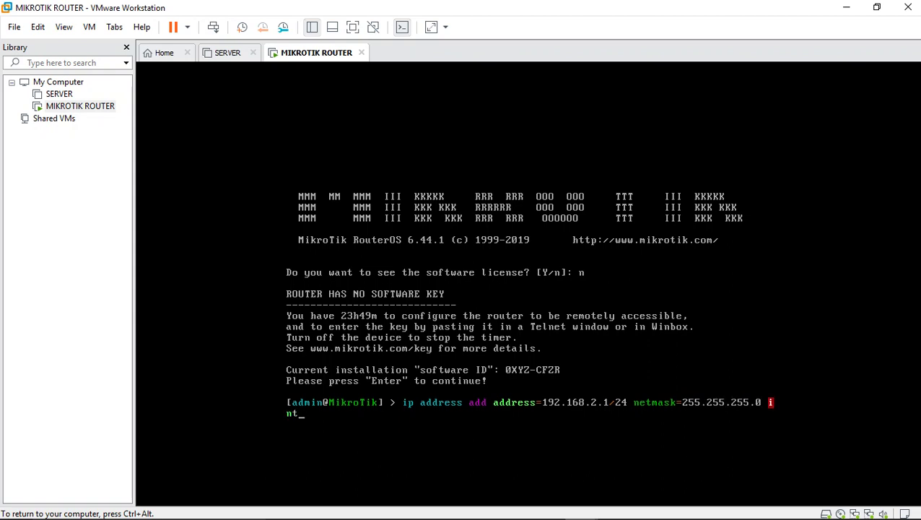
{"action": "type", "text": "erface=ether2"}
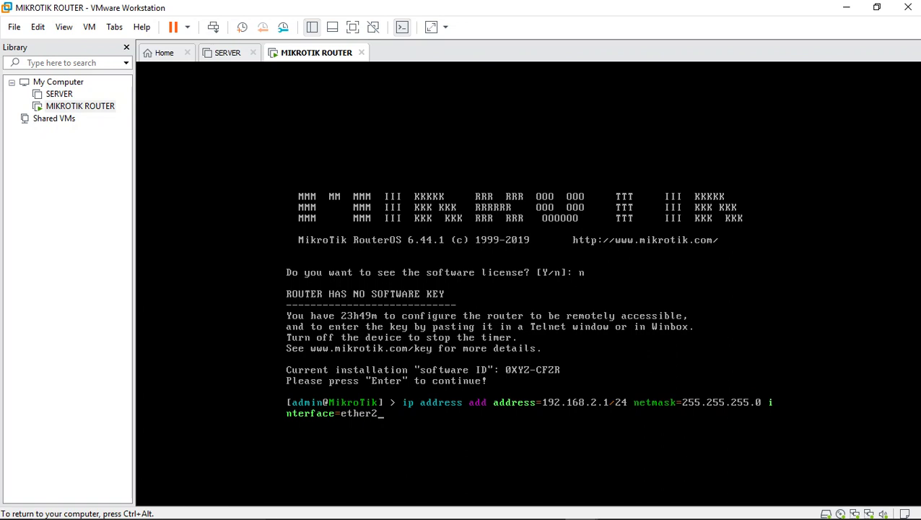
{"action": "key", "text": "Return"}
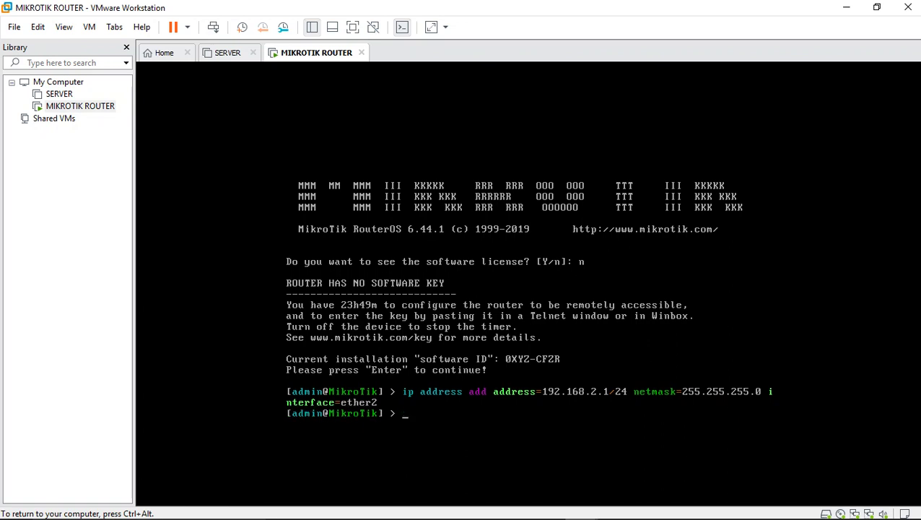
Open the properties of the host's VMware Network Adapter VMnet1 from the Windows network connections.
{"action": "key", "text": "ctrl+alt"}
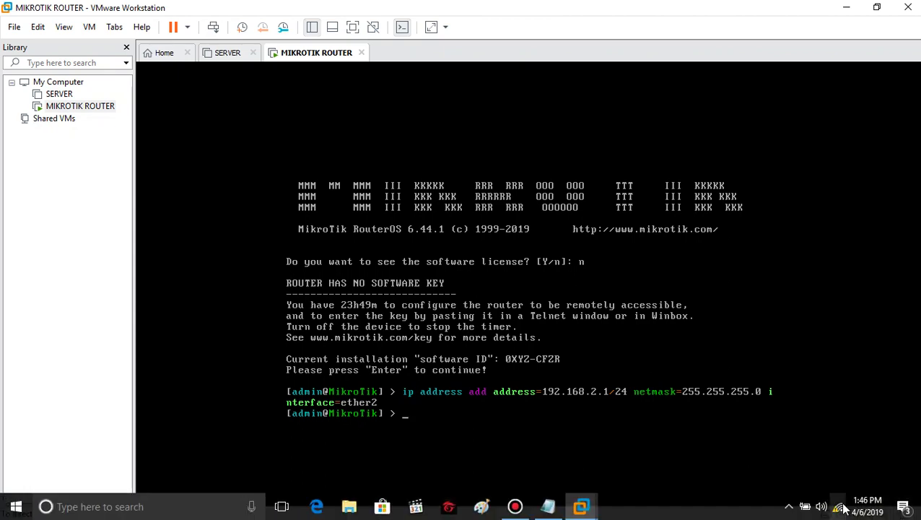
{"action": "right_click", "coordinate": [843, 508]}
{"action": "left_click", "coordinate": [833, 491]}
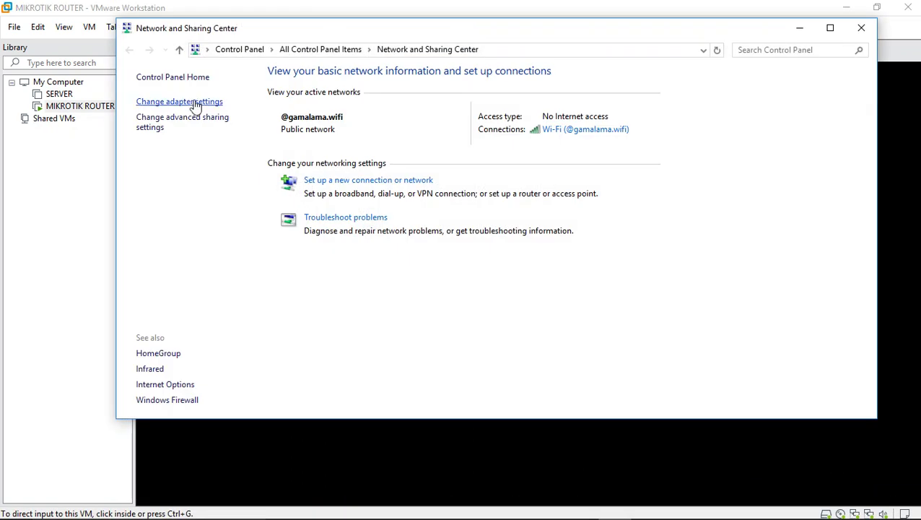
{"action": "left_click", "coordinate": [195, 104]}
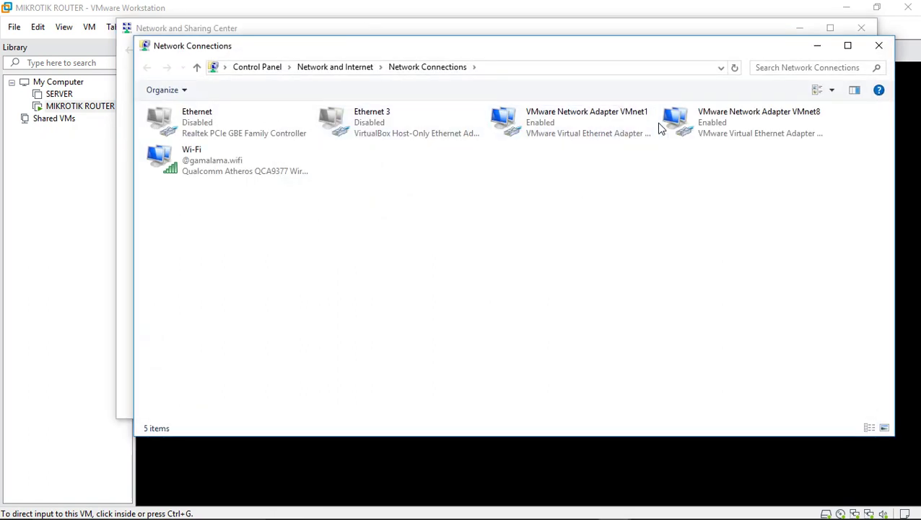
{"action": "left_click", "coordinate": [651, 120]}
{"action": "right_click", "coordinate": [623, 124]}
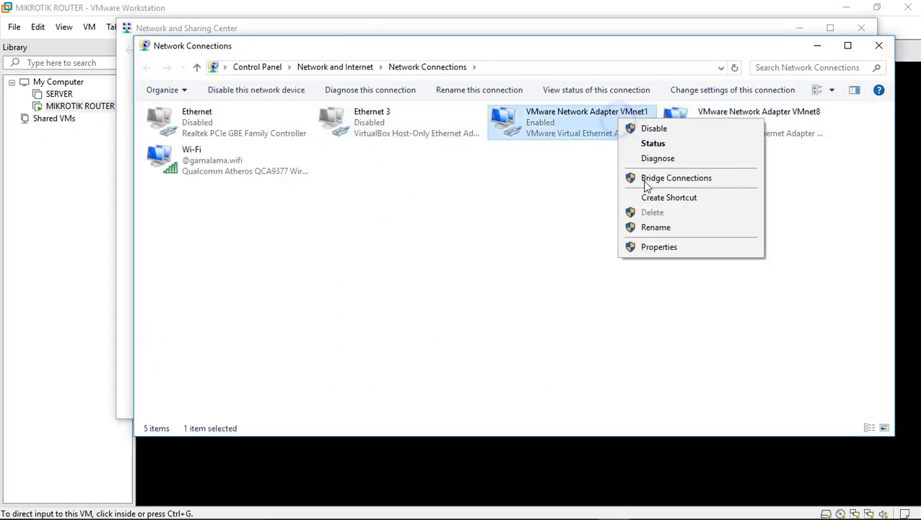
{"action": "left_click", "coordinate": [655, 249]}
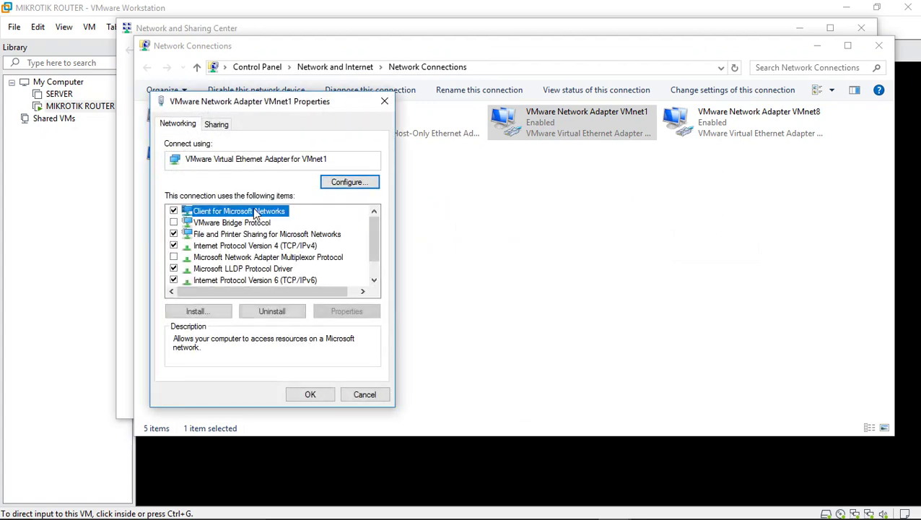
{"action": "double_click", "coordinate": [261, 243]}
{"action": "left_click", "coordinate": [262, 249]}
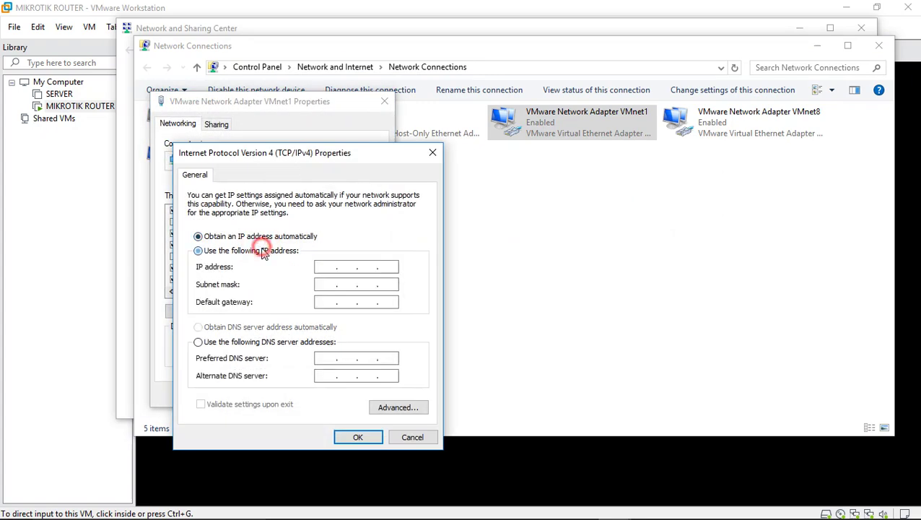
{"action": "left_click", "coordinate": [324, 268]}
{"action": "type", "text": "1"}
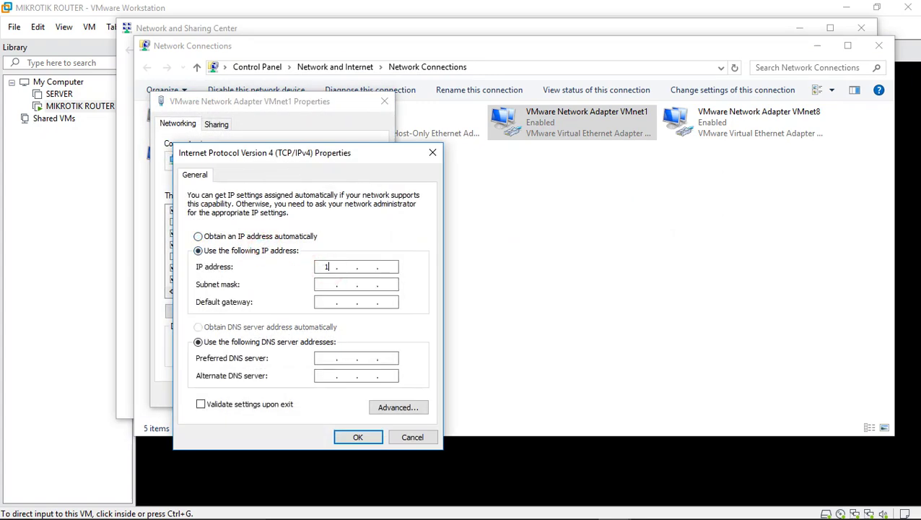
{"action": "type", "text": "92.168.2.2"}
{"action": "key", "text": "Tab"}
{"action": "key", "text": "Tab"}
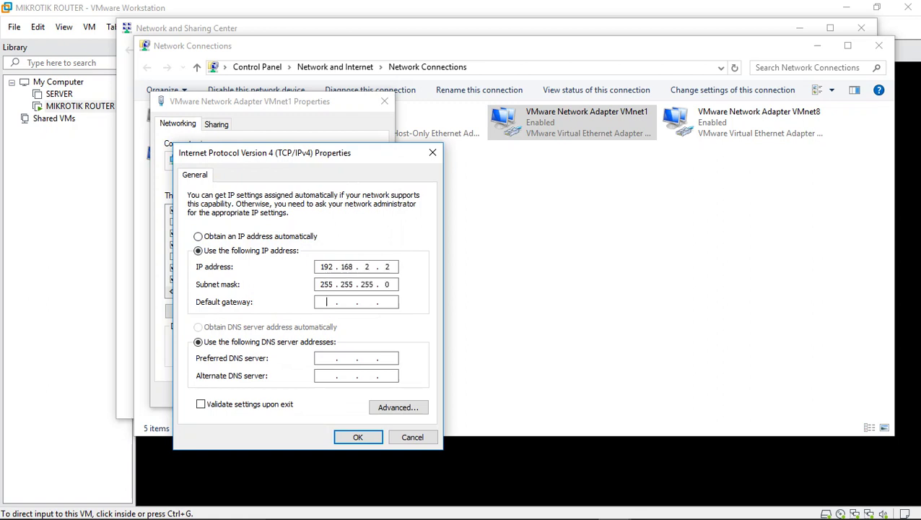
{"action": "left_click", "coordinate": [332, 283]}
{"action": "left_click", "coordinate": [332, 299]}
{"action": "type", "text": "192"}
{"action": "type", "text": "168"}
{"action": "type", "text": "2.1"}
{"action": "left_click", "coordinate": [358, 437]}
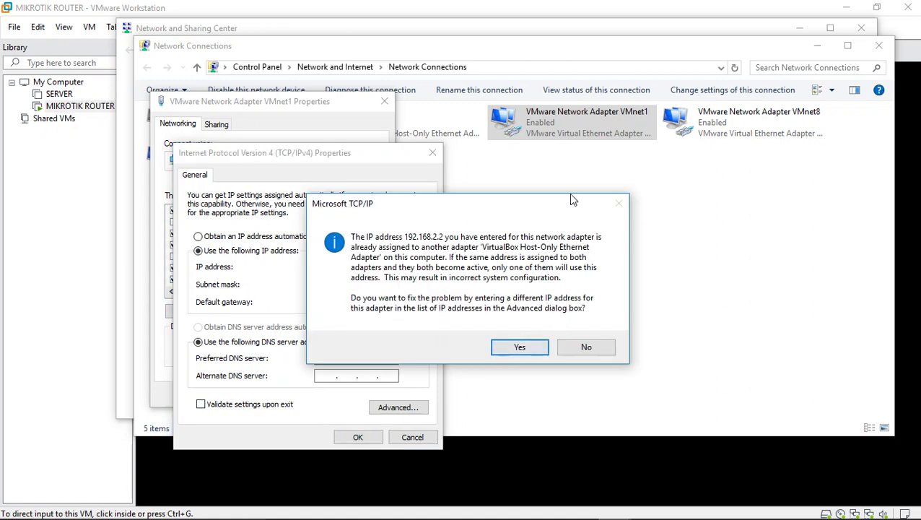
{"action": "left_click", "coordinate": [542, 347]}
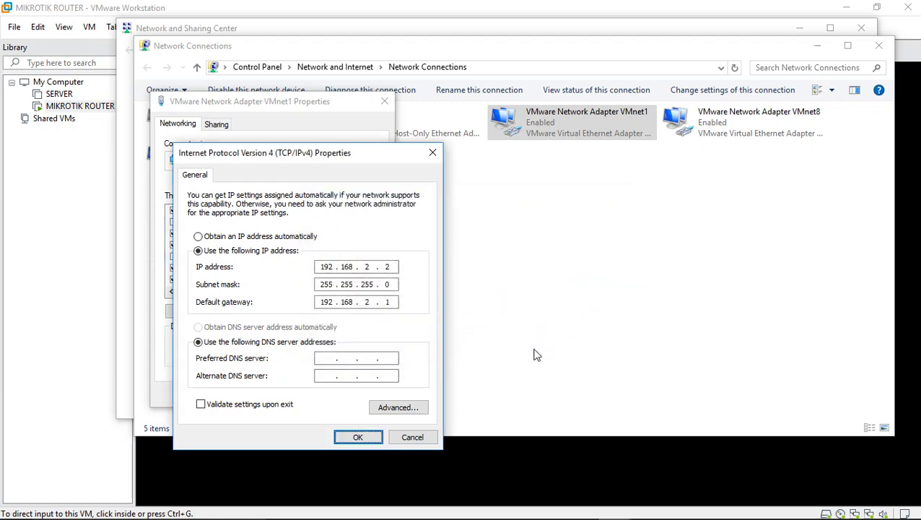
{"action": "left_click", "coordinate": [359, 437]}
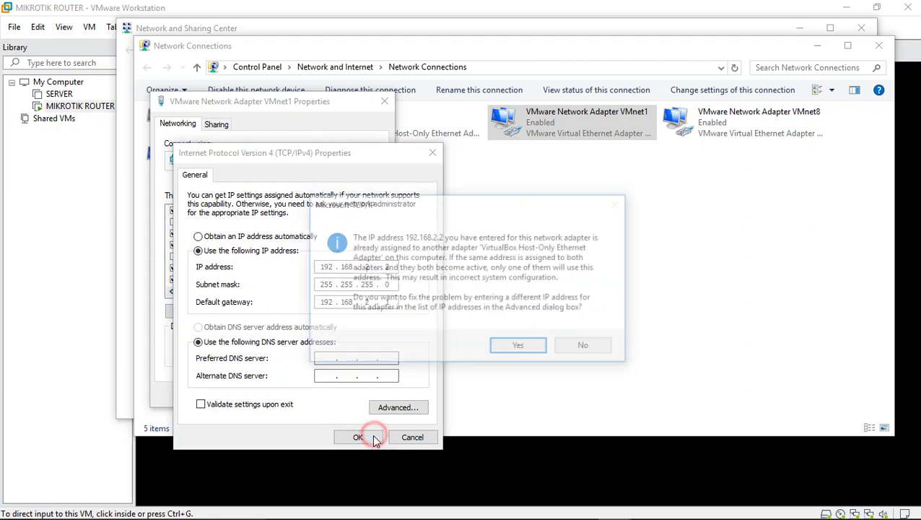
{"action": "left_click", "coordinate": [587, 347]}
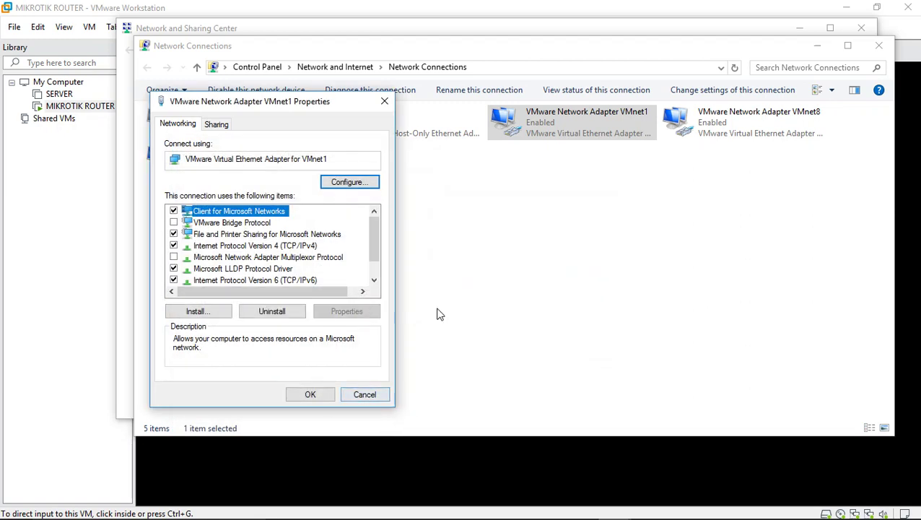
{"action": "left_click", "coordinate": [363, 395]}
Set the Ethernet 3 adapter's IPv4 properties to obtain both the IP address and the DNS server address automatically.
{"action": "right_click", "coordinate": [398, 130]}
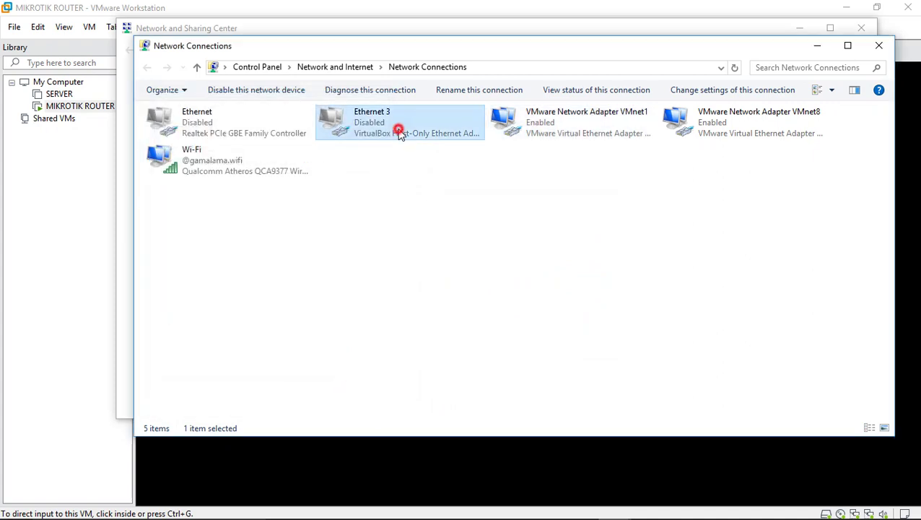
{"action": "left_click", "coordinate": [428, 240]}
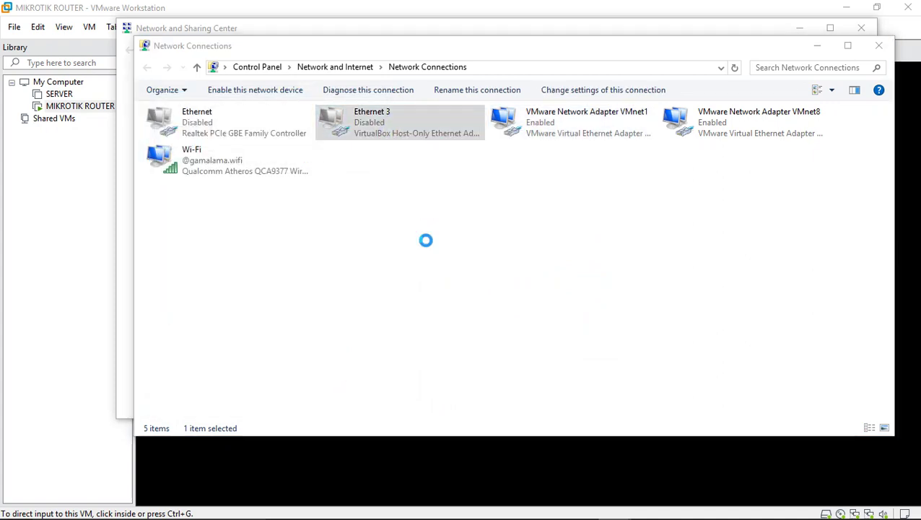
{"action": "double_click", "coordinate": [307, 275]}
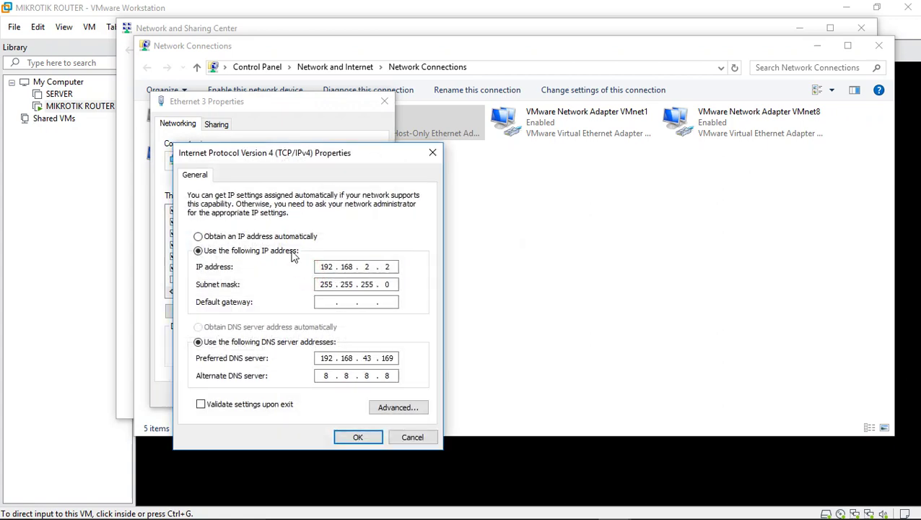
{"action": "left_click", "coordinate": [293, 237]}
{"action": "left_click", "coordinate": [283, 327]}
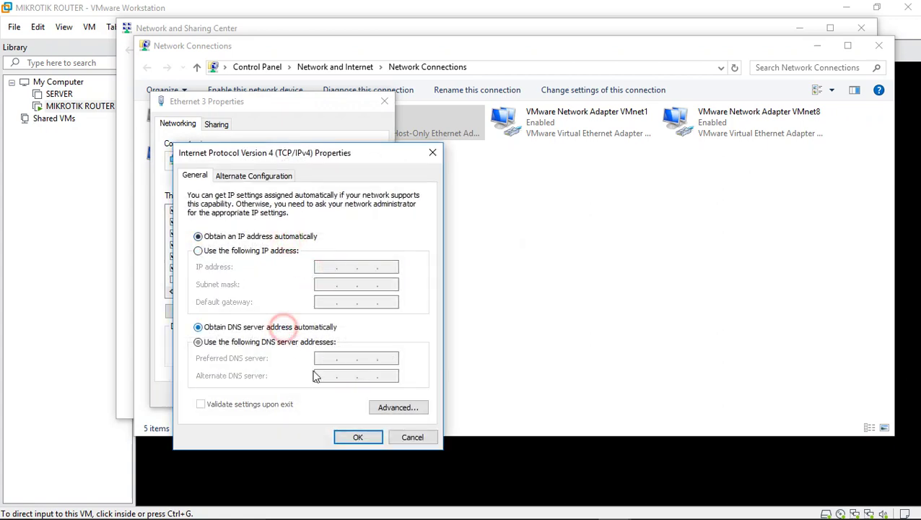
{"action": "left_click", "coordinate": [355, 435]}
{"action": "left_click", "coordinate": [326, 392]}
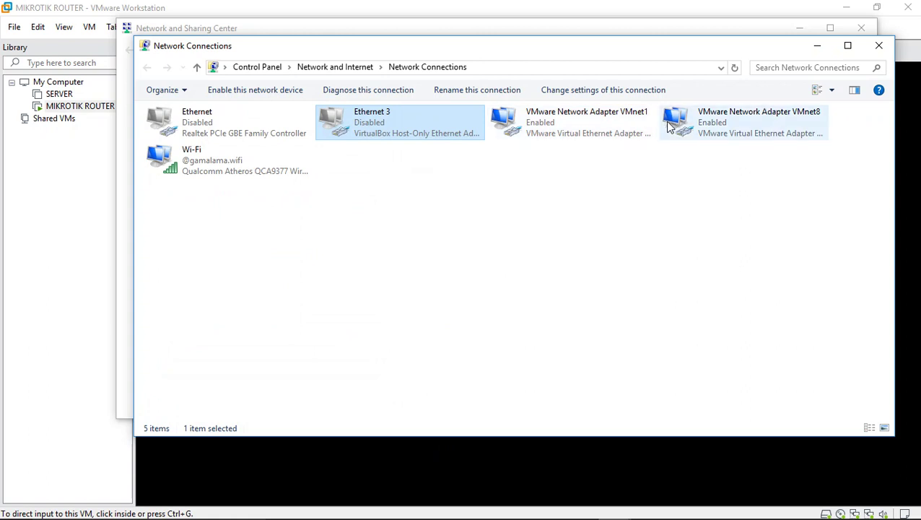
Assign VMware Network Adapter VMnet1 the static IPv4 address 192.168.2.2, subnet mask 255.255.255.0 and default gateway 192.168.2.1.
{"action": "left_click", "coordinate": [602, 128]}
{"action": "right_click", "coordinate": [602, 127]}
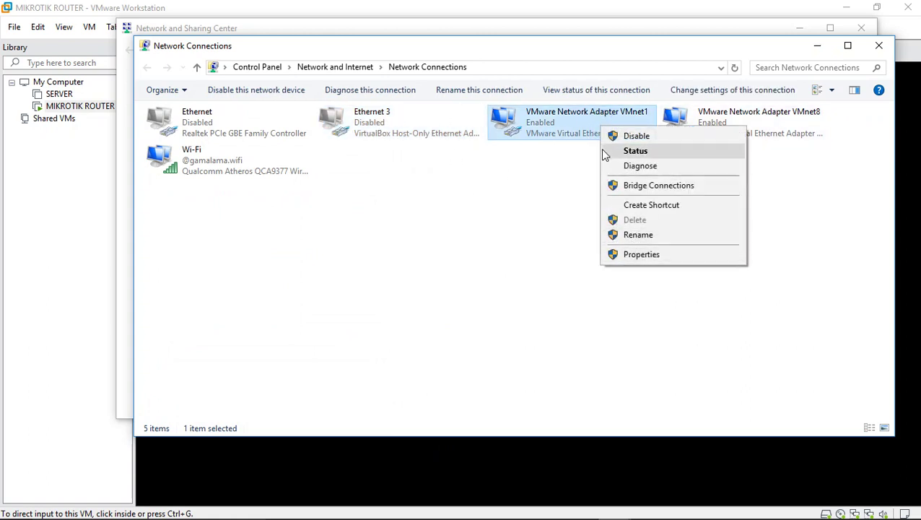
{"action": "left_click", "coordinate": [622, 254]}
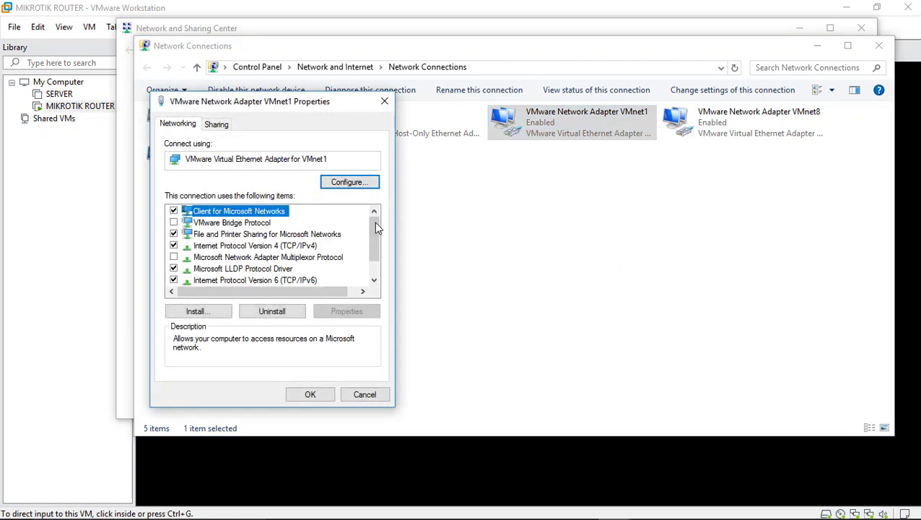
{"action": "scroll", "coordinate": [375, 231], "scroll_direction": "down", "scroll_amount": 1}
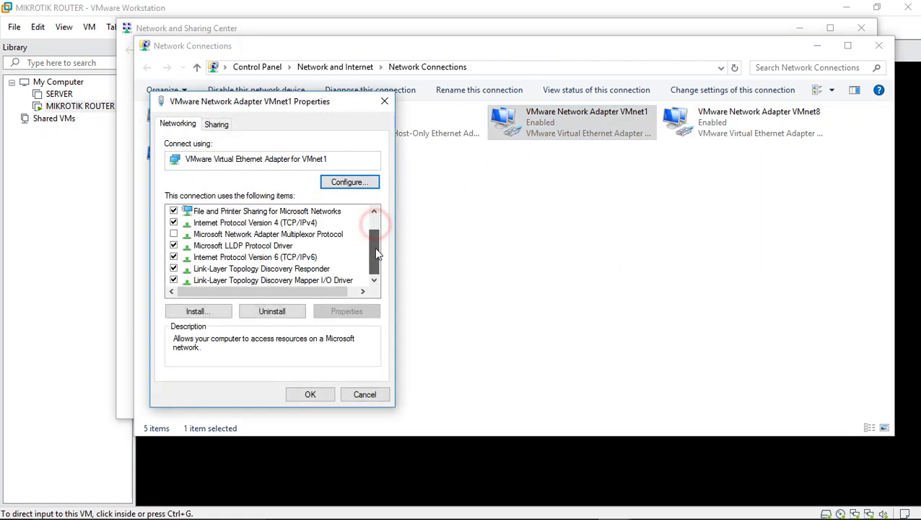
{"action": "double_click", "coordinate": [298, 223]}
{"action": "left_click", "coordinate": [290, 251]}
{"action": "left_click", "coordinate": [322, 265]}
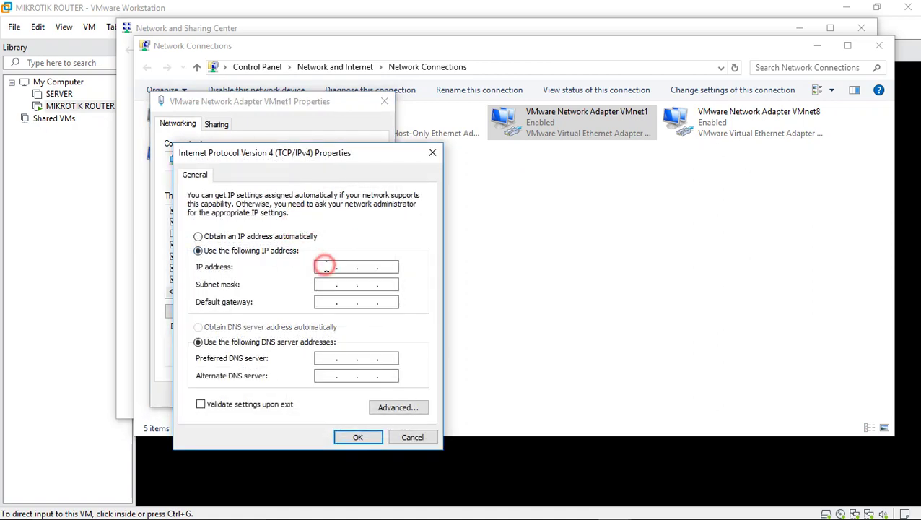
{"action": "type", "text": "192 . 168 . 2 . 2"}
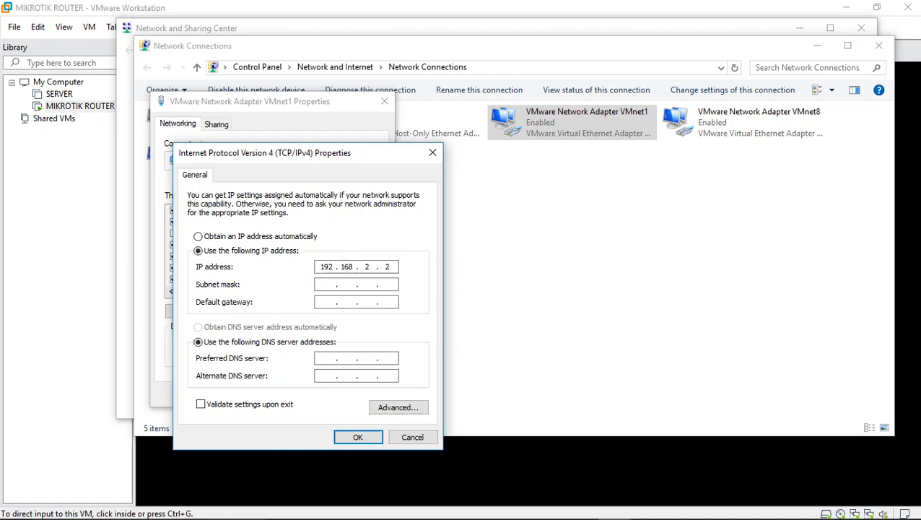
{"action": "left_click", "coordinate": [326, 284]}
{"action": "left_click", "coordinate": [327, 302]}
{"action": "type", "text": "1921682.1"}
{"action": "left_click", "coordinate": [354, 437]}
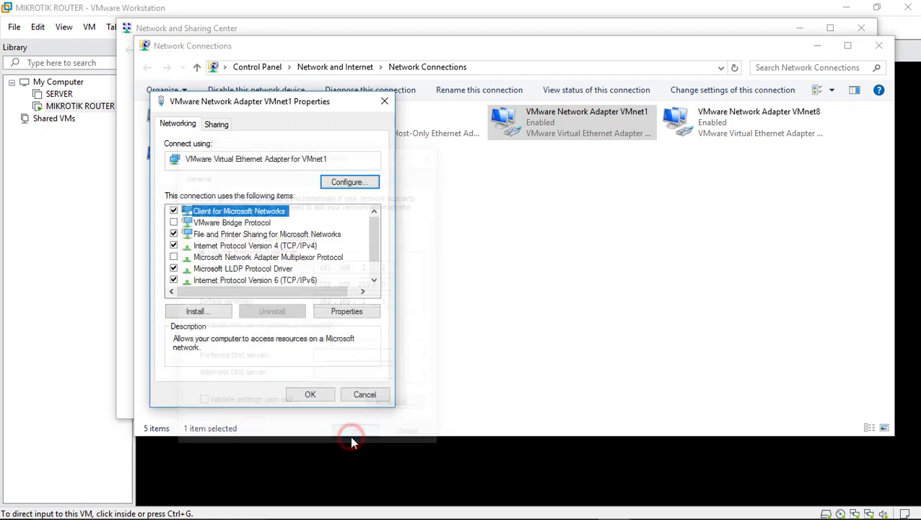
{"action": "left_click", "coordinate": [316, 395]}
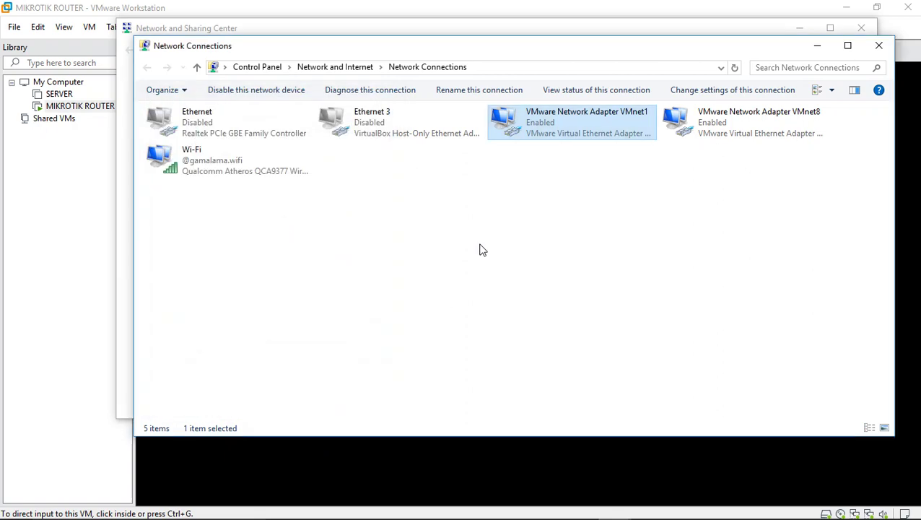
Open a Windows command prompt on the host and ping the router at 192.168.2.1.
{"action": "key", "text": "super+r"}
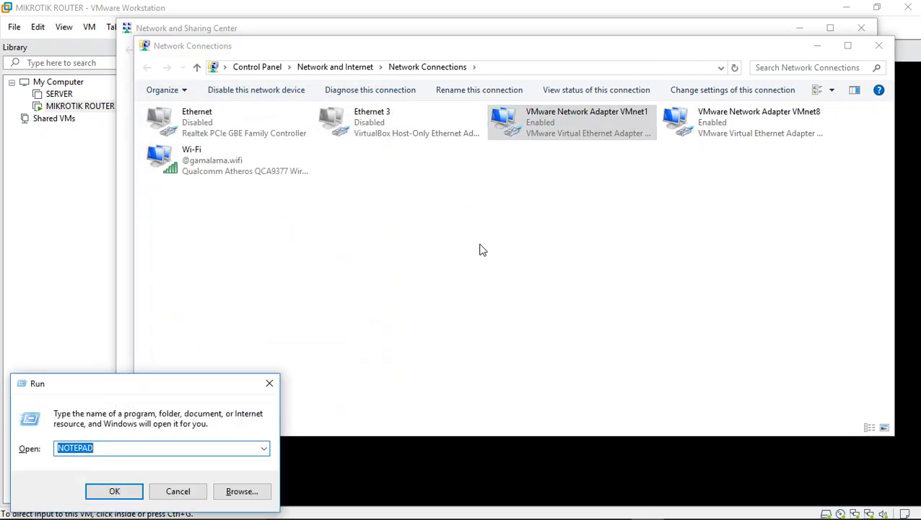
{"action": "type", "text": "CMD"}
{"action": "key", "text": "Return"}
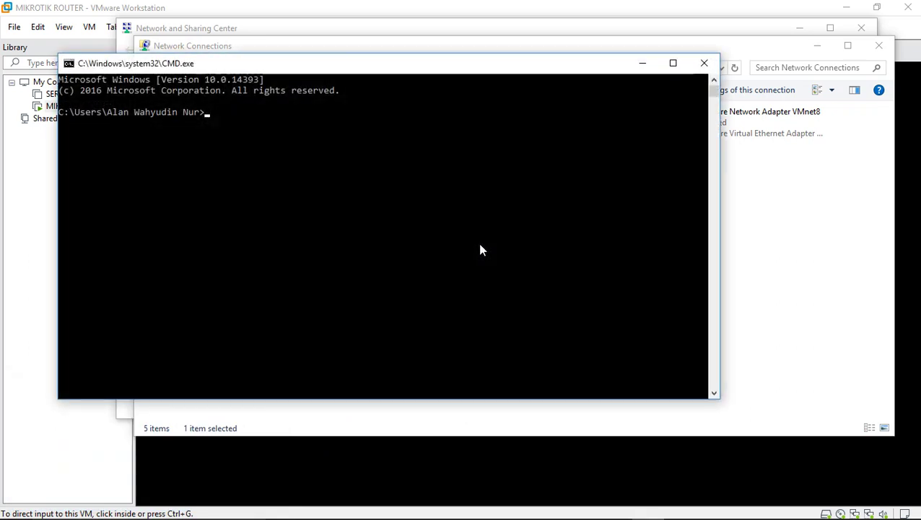
{"action": "type", "text": "PING"}
{"action": "key", "text": "BackSpace"}
{"action": "key", "text": "BackSpace"}
{"action": "type", "text": "ing 192.168.2.1"}
{"action": "key", "text": "Return"}
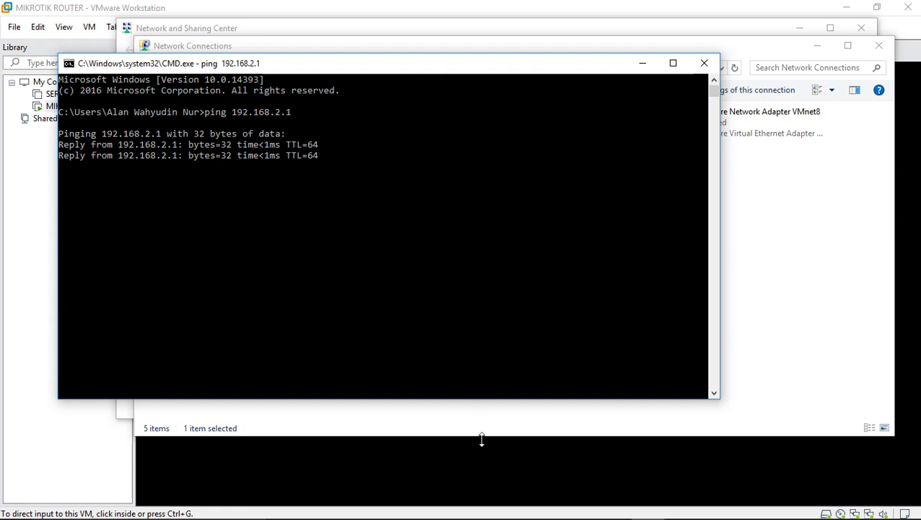
Switch to the MikroTik console in VMware, ping the host at 192.168.2.2, and stop the ping.
{"action": "left_click", "coordinate": [481, 466]}
{"action": "left_click", "coordinate": [435, 428]}
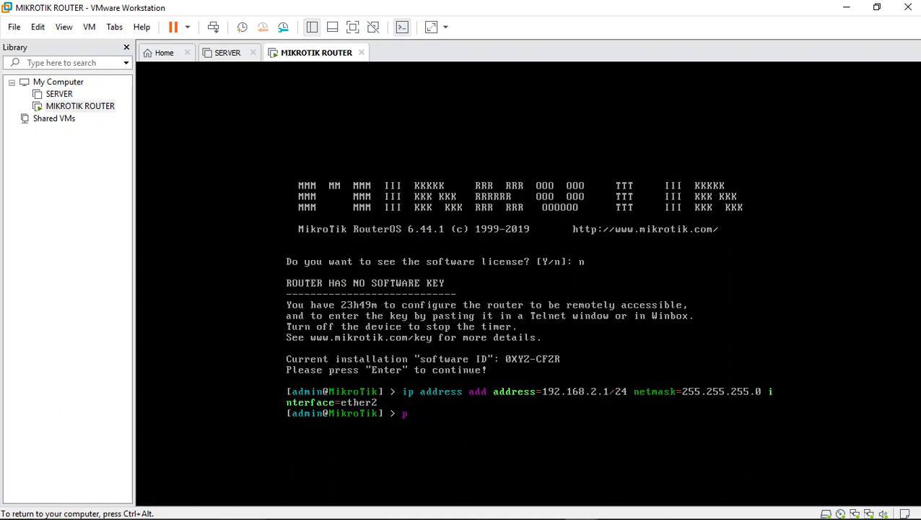
{"action": "type", "text": "ping 192.168.2.2"}
{"action": "key", "text": "Return"}
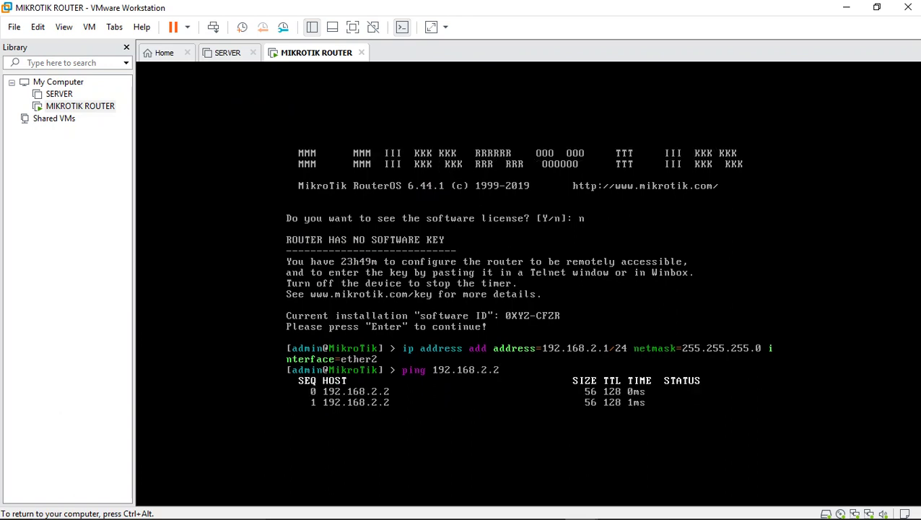
{"action": "key", "text": "ctrl+c"}
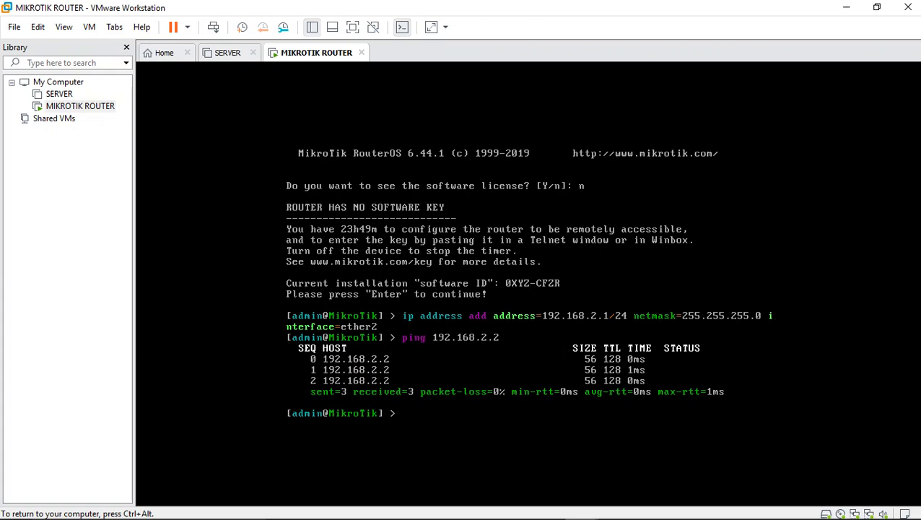
{"action": "key", "text": "ctrl+alt"}
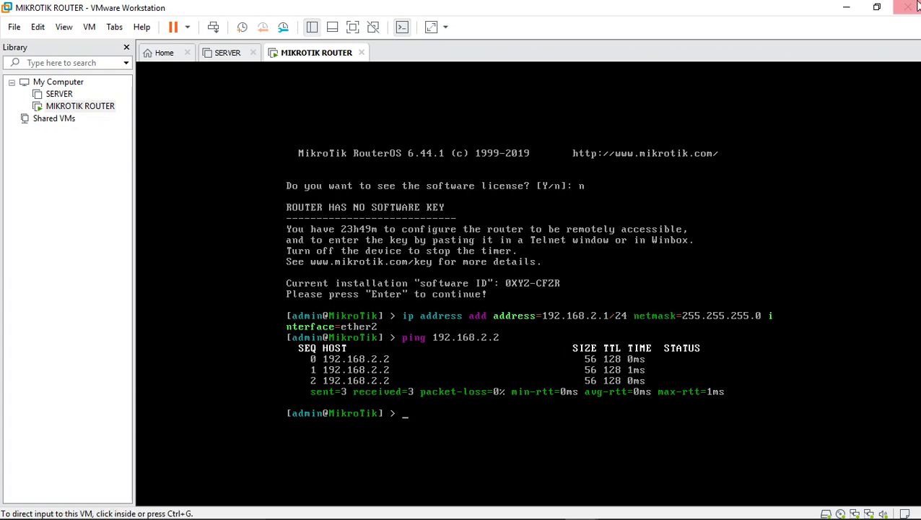
Clear the desktop by minimizing VMware and the command prompt and closing Network Connections and Network and Sharing Center.
{"action": "left_click", "coordinate": [846, 7]}
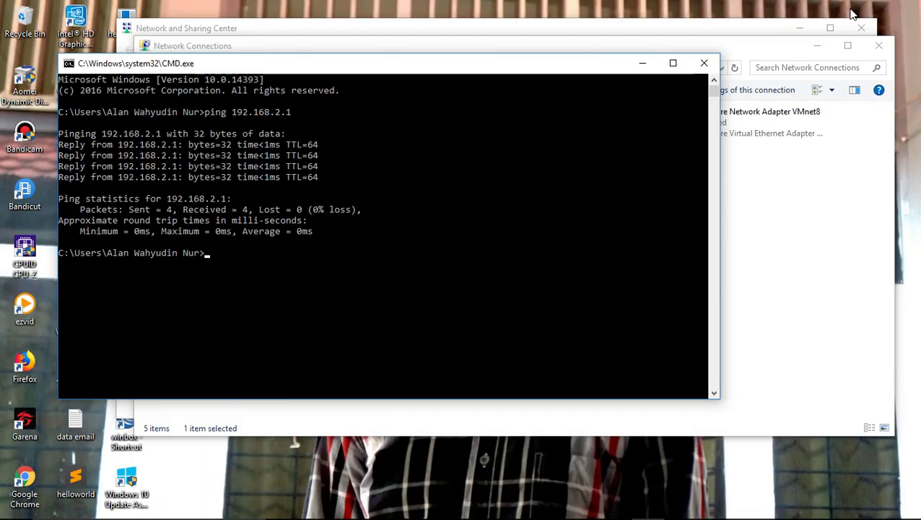
{"action": "left_click", "coordinate": [755, 50]}
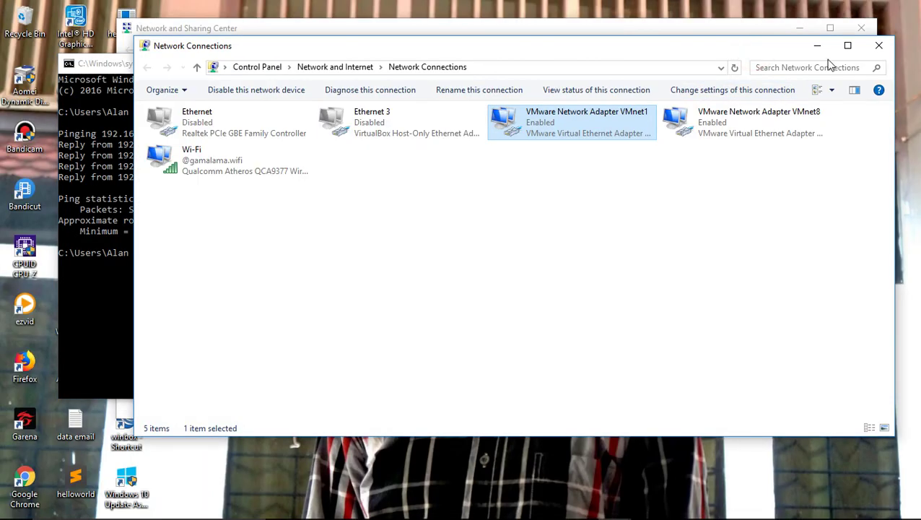
{"action": "left_click", "coordinate": [879, 48]}
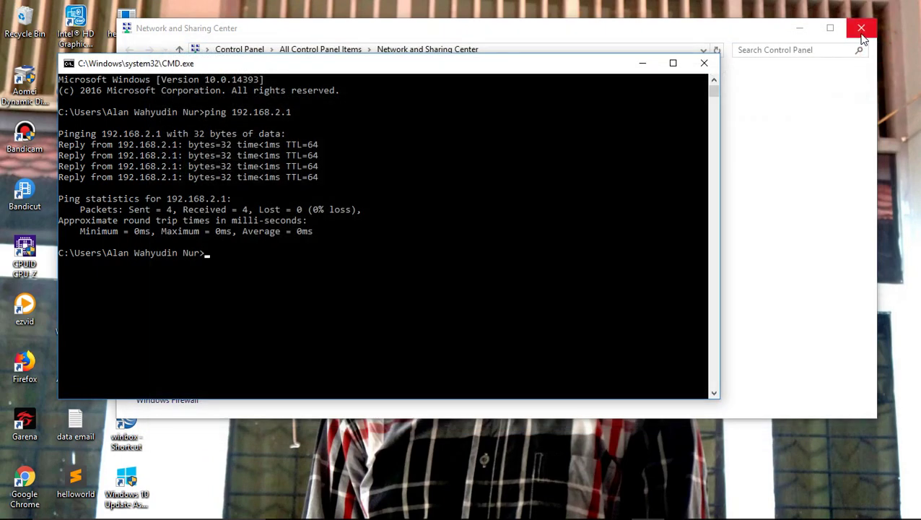
{"action": "mouse_move", "coordinate": [765, 515]}
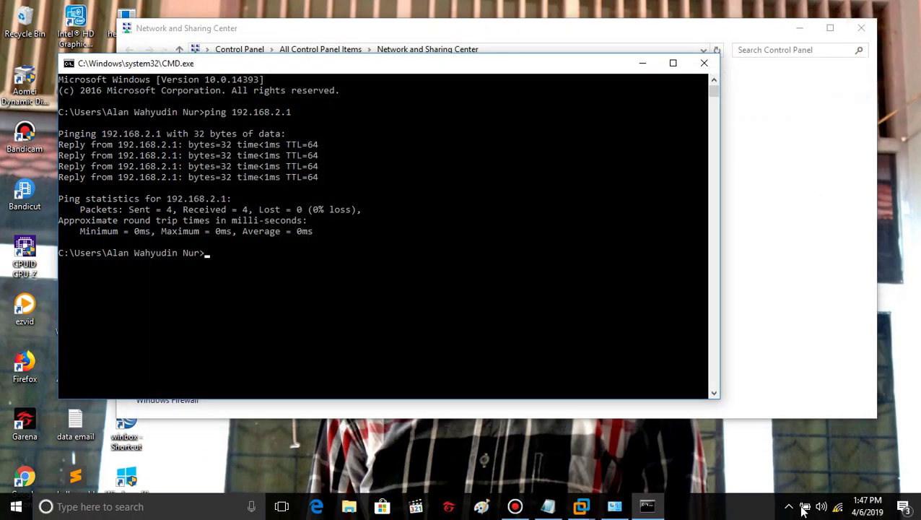
{"action": "left_click", "coordinate": [861, 28]}
{"action": "left_click", "coordinate": [642, 64]}
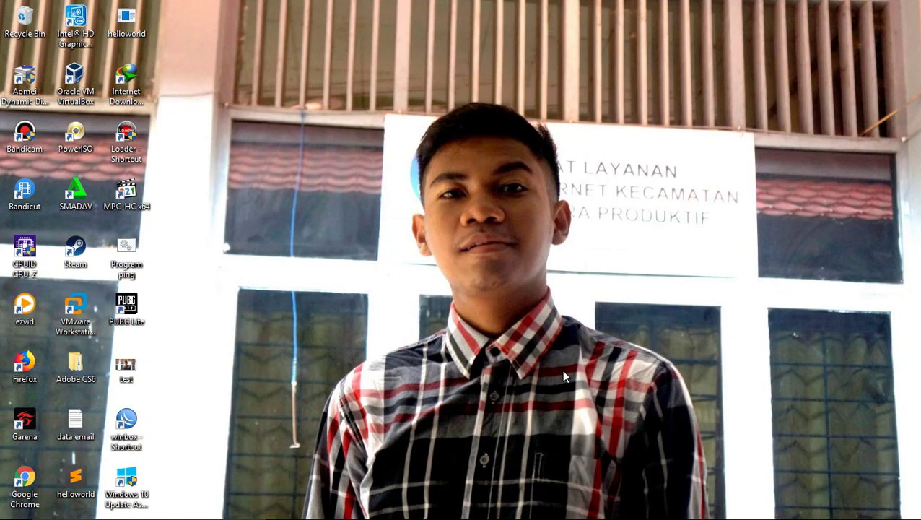
Check the host's Wi-Fi connection in the list of available networks and preview the open VMware virtual machines.
{"action": "mouse_move", "coordinate": [837, 514]}
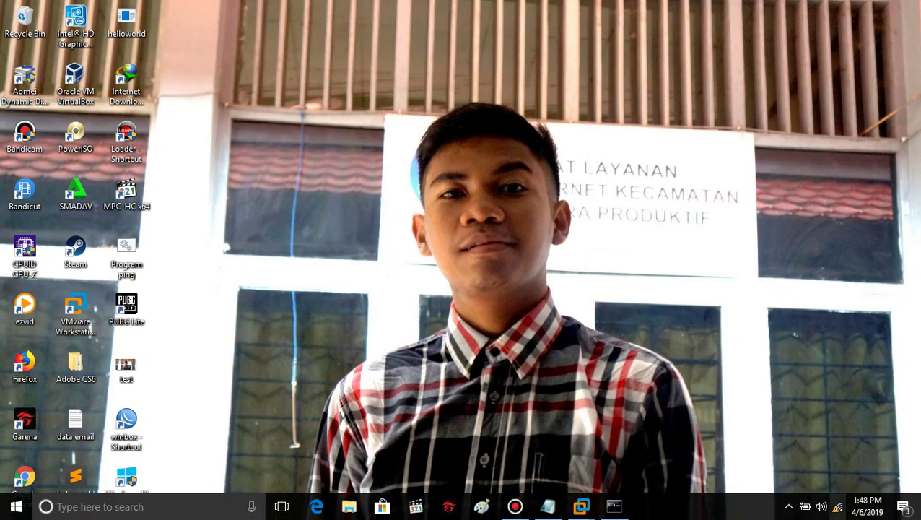
{"action": "left_click", "coordinate": [837, 506]}
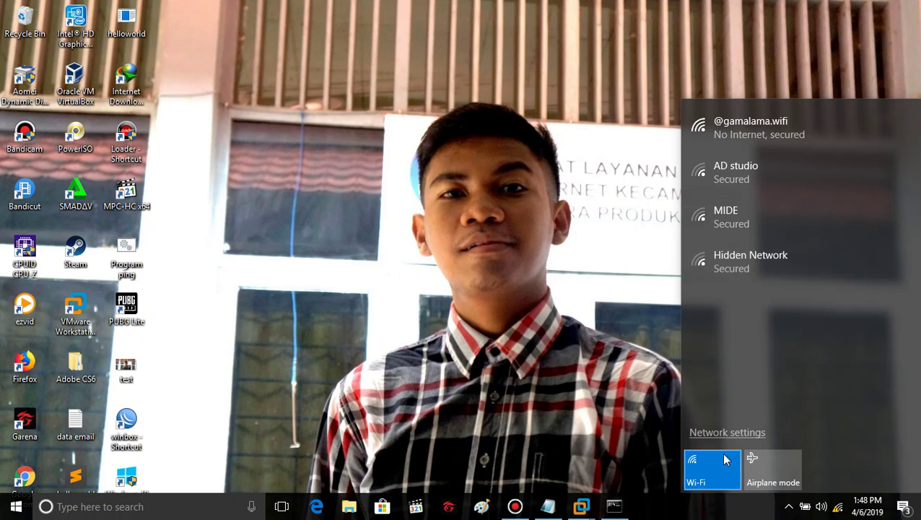
{"action": "left_click", "coordinate": [581, 506]}
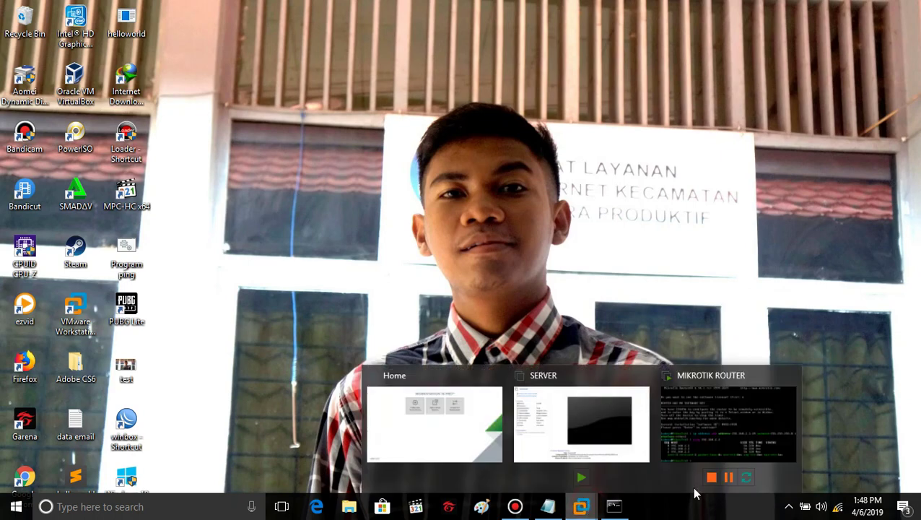
{"action": "mouse_move", "coordinate": [634, 437]}
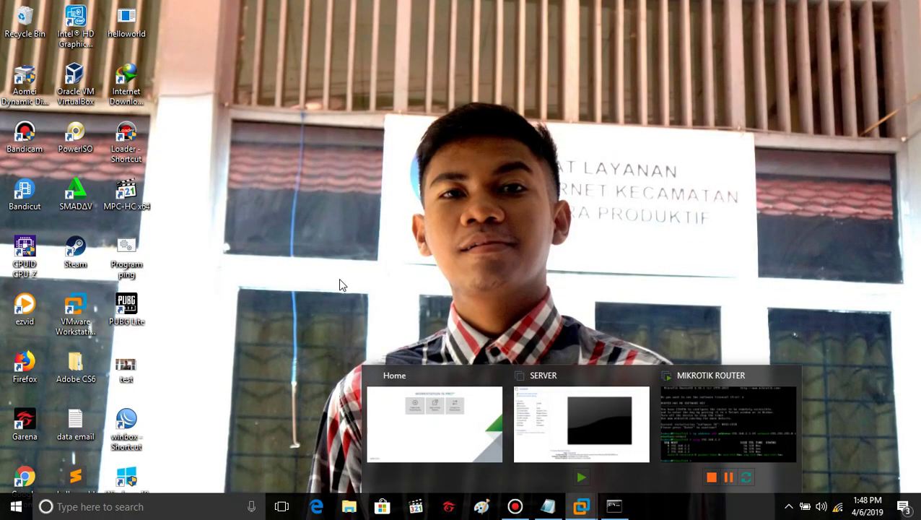
Launch WinBox from the desktop, clear the saved login password, and maximize the window.
{"action": "double_click", "coordinate": [136, 410]}
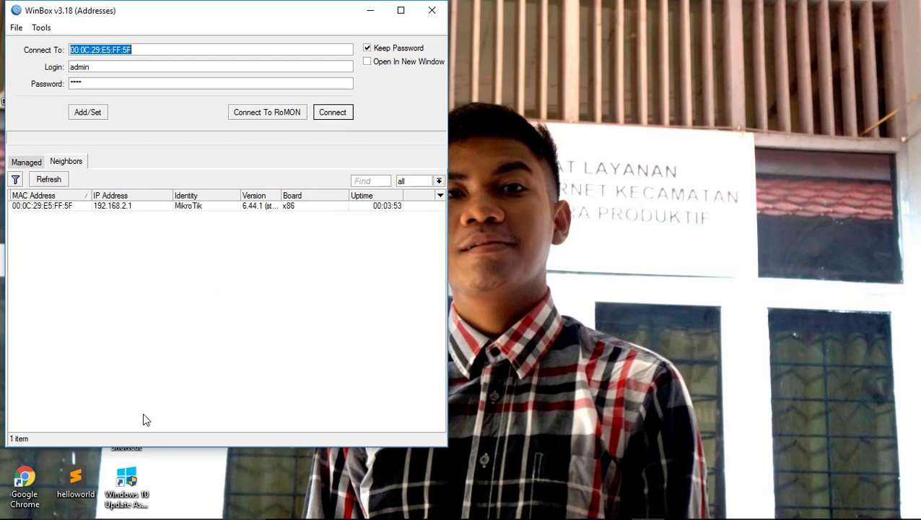
{"action": "left_click", "coordinate": [178, 84]}
{"action": "key", "text": "BackSpace"}
{"action": "key", "text": "BackSpace"}
{"action": "key", "text": "BackSpace"}
{"action": "key", "text": "BackSpace"}
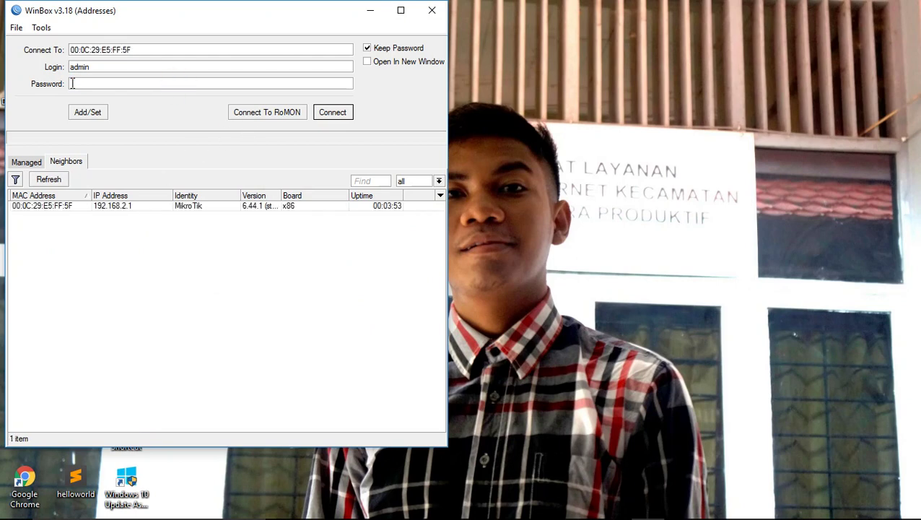
{"action": "left_click", "coordinate": [400, 10]}
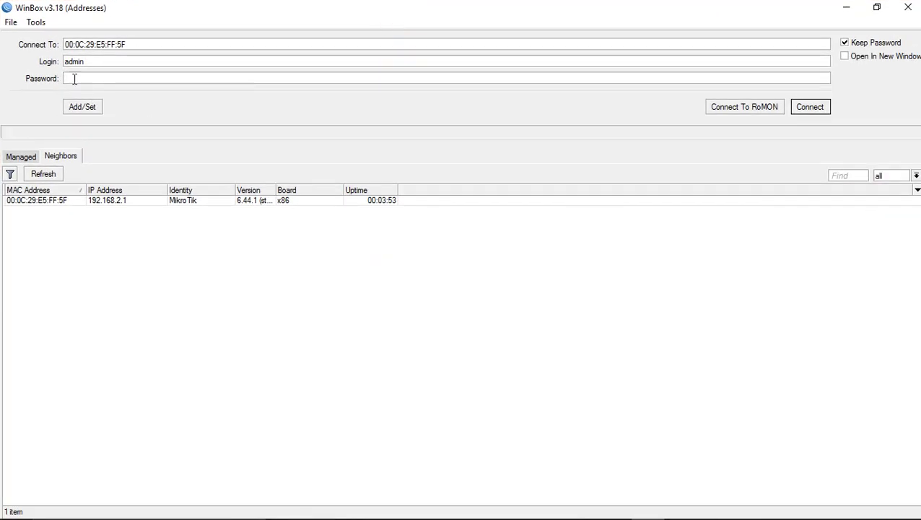
Connect to the neighbor router at 192.168.2.1 as admin with a blank password, dismiss the software key notice, and maximize the session window.
{"action": "left_click", "coordinate": [74, 78]}
{"action": "left_click", "coordinate": [106, 202]}
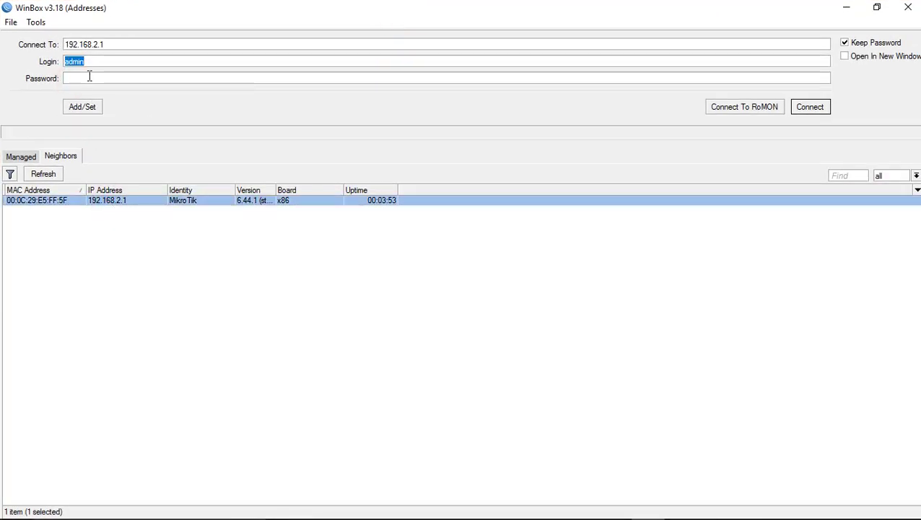
{"action": "left_click", "coordinate": [90, 61]}
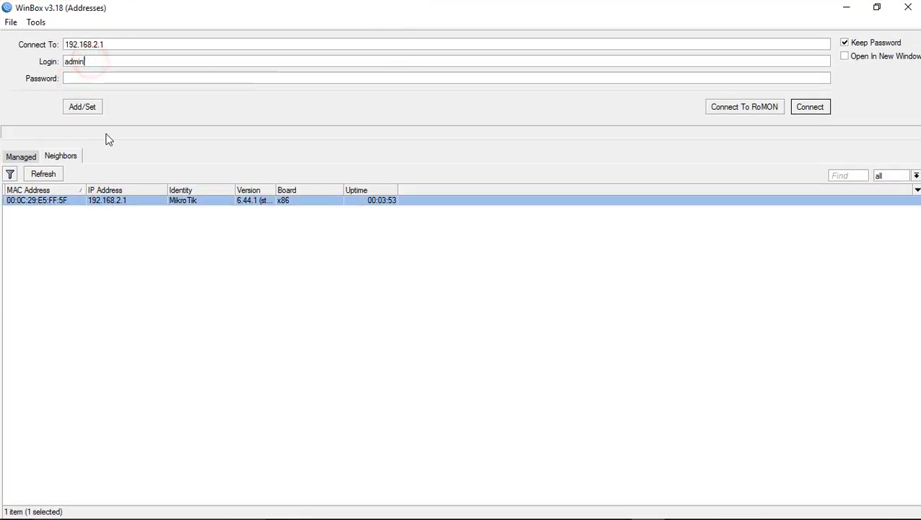
{"action": "left_click", "coordinate": [811, 107]}
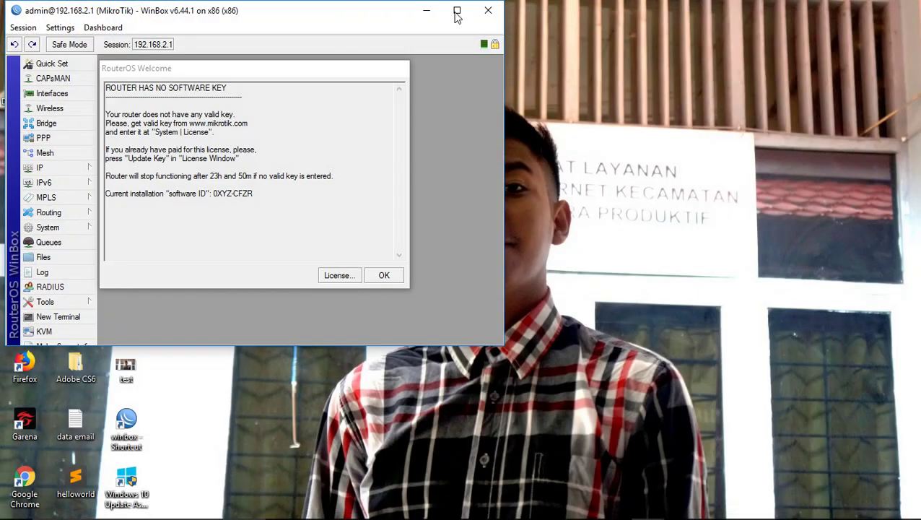
{"action": "left_click", "coordinate": [384, 275]}
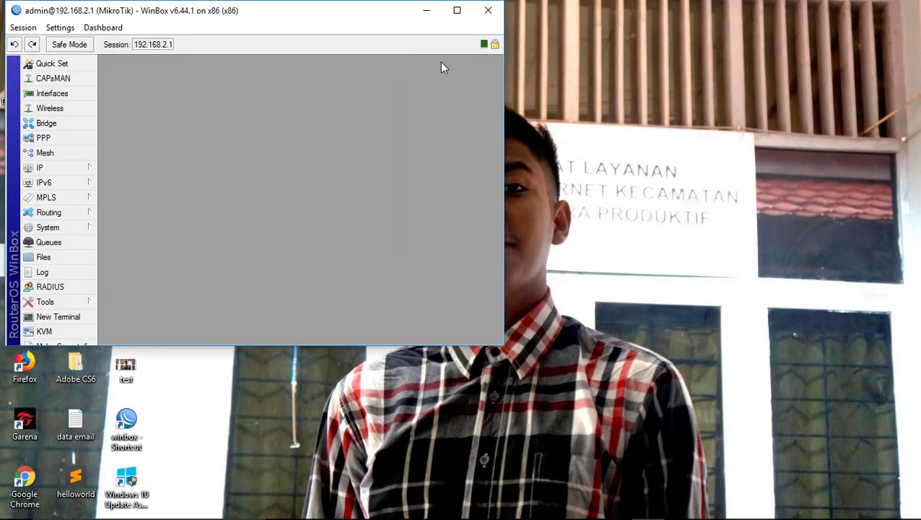
{"action": "left_click", "coordinate": [456, 11]}
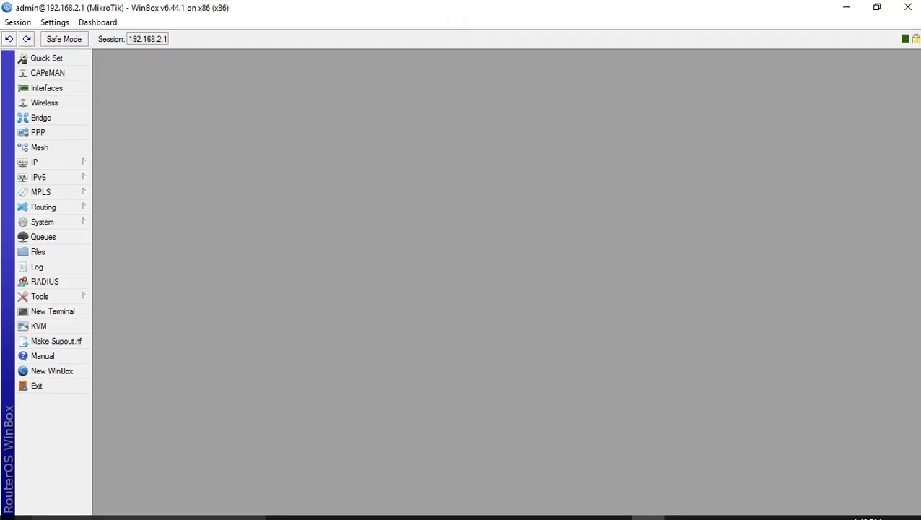
Set the router's system identity to router.
{"action": "mouse_move", "coordinate": [628, 516]}
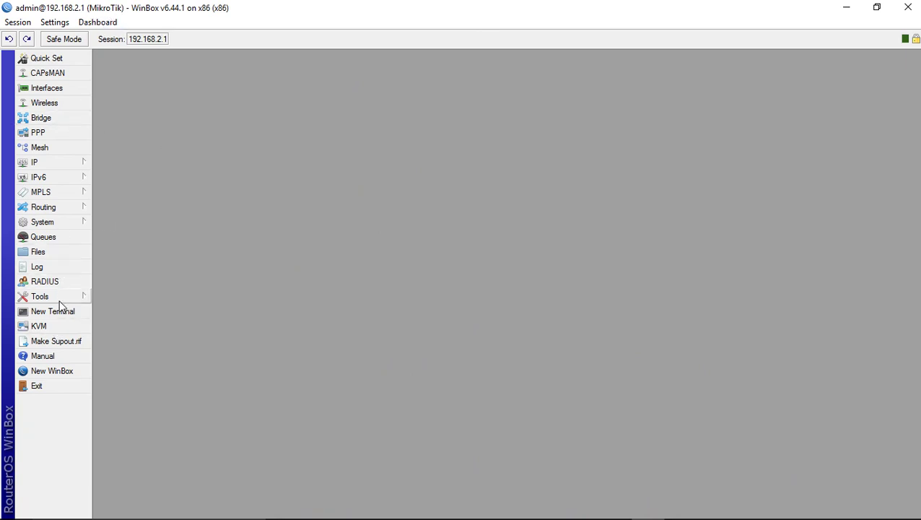
{"action": "left_click", "coordinate": [49, 224]}
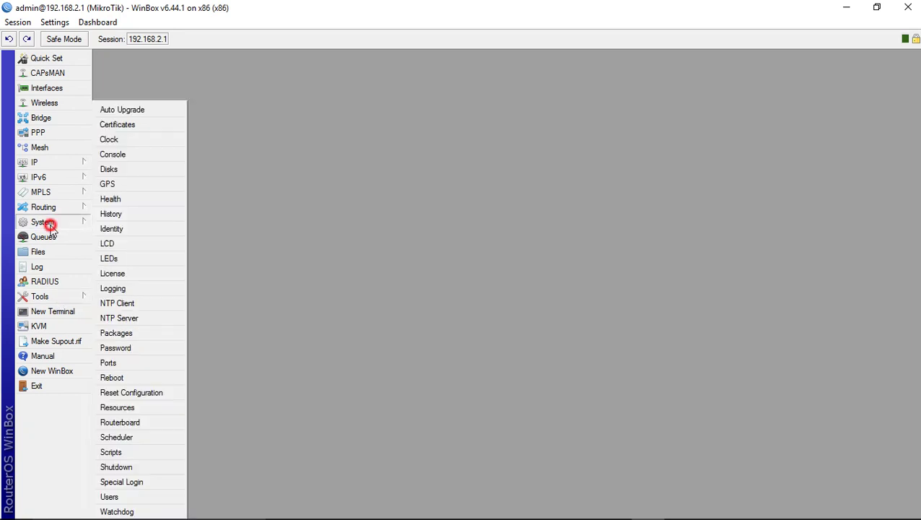
{"action": "left_click", "coordinate": [135, 229]}
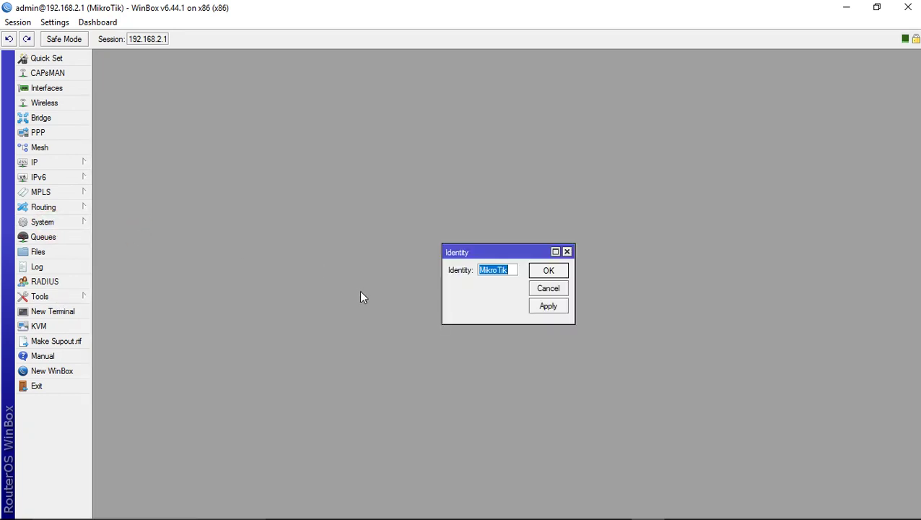
{"action": "type", "text": "router"}
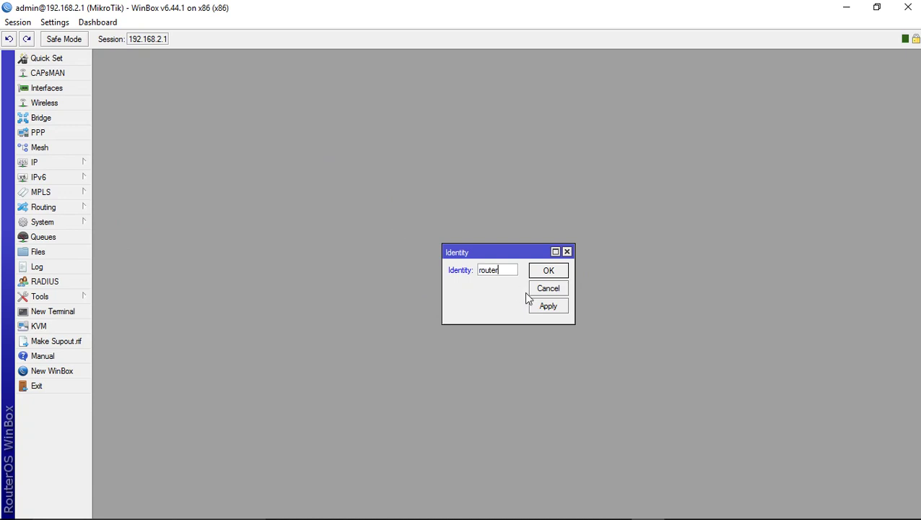
{"action": "left_click", "coordinate": [545, 306]}
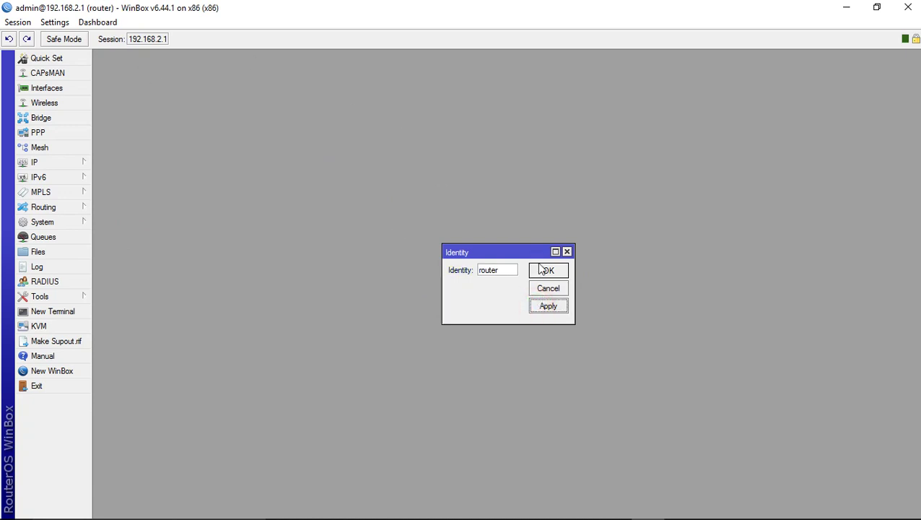
{"action": "left_click", "coordinate": [543, 270]}
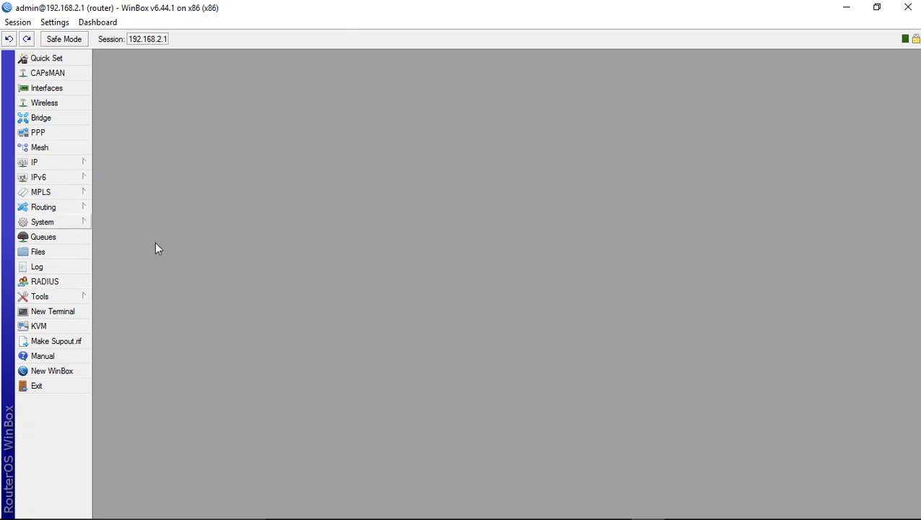
Set a new admin password for the router, leaving the old password blank and filling in the new and confirmation fields.
{"action": "left_click", "coordinate": [43, 222]}
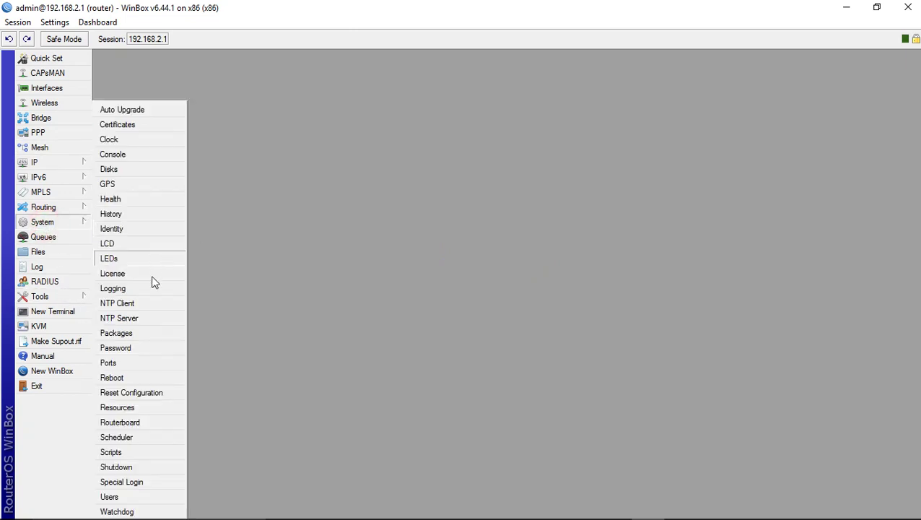
{"action": "left_click", "coordinate": [141, 347]}
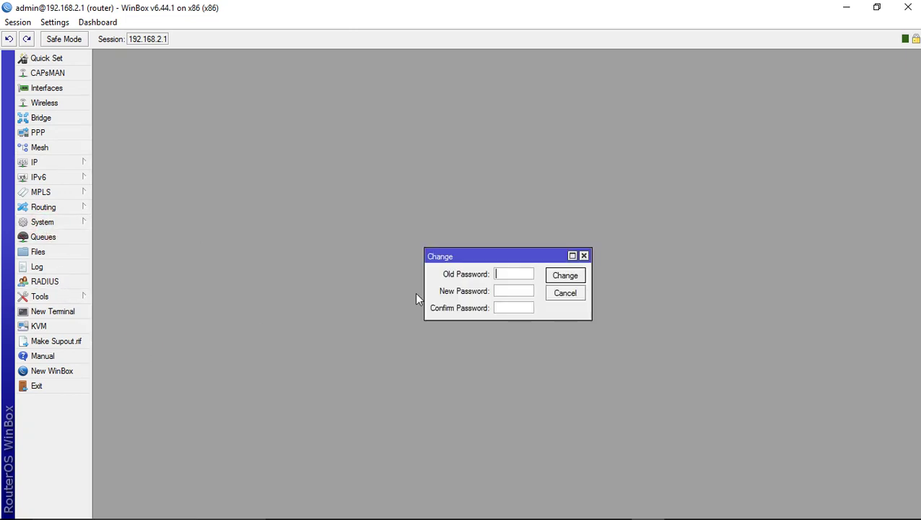
{"action": "left_click", "coordinate": [507, 293]}
{"action": "left_click", "coordinate": [508, 308]}
{"action": "type", "text": "***"}
{"action": "left_click", "coordinate": [573, 281]}
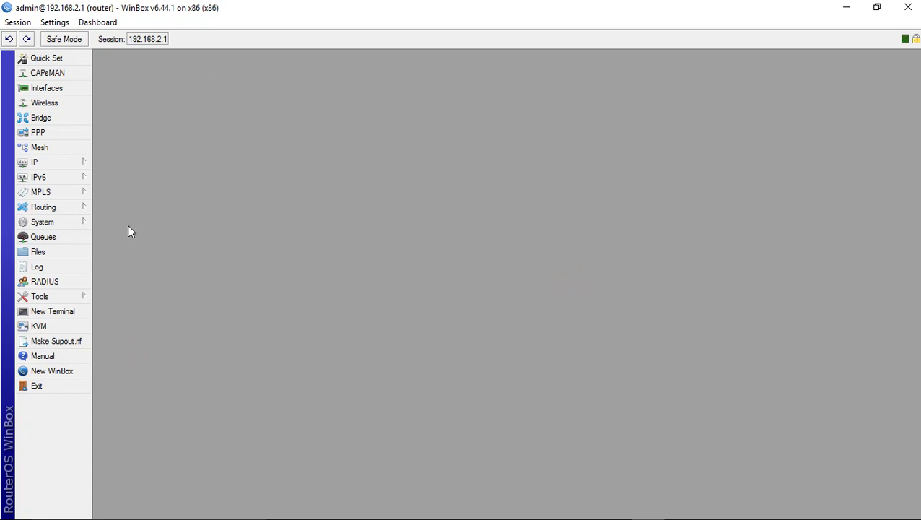
Disconnect the session and try to reconnect to 192.168.2.1 as admin with a blank password.
{"action": "left_click", "coordinate": [22, 23]}
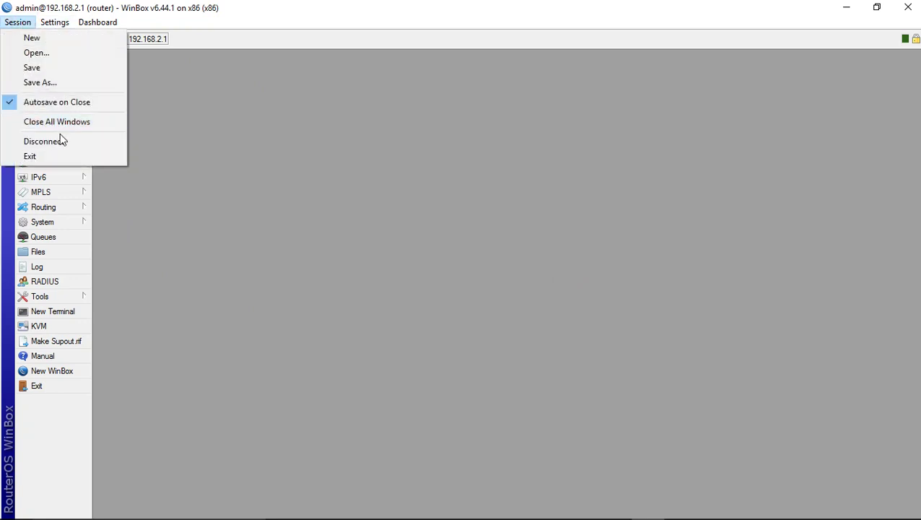
{"action": "left_click", "coordinate": [62, 141]}
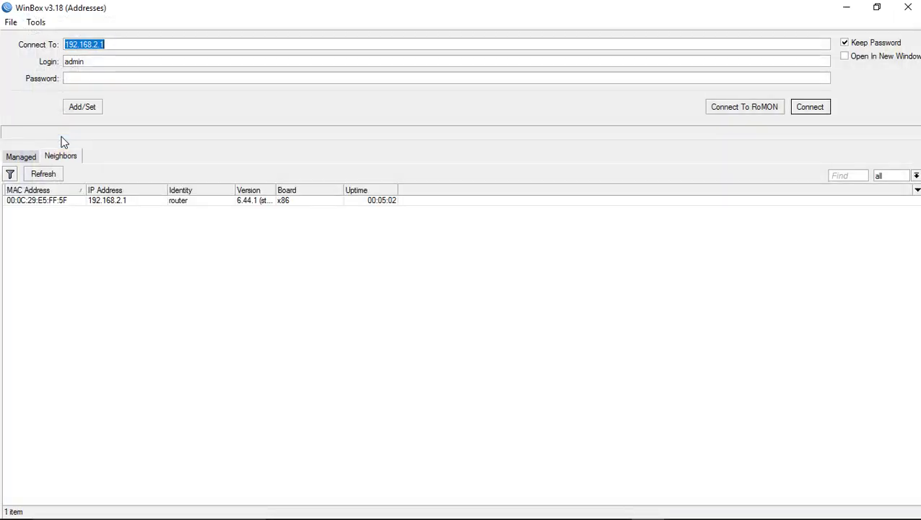
{"action": "left_click", "coordinate": [124, 201]}
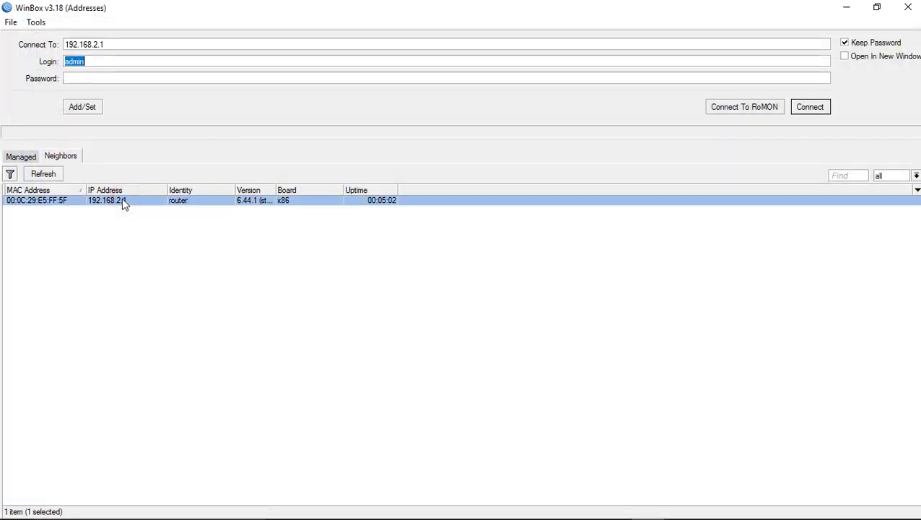
{"action": "left_click", "coordinate": [112, 45]}
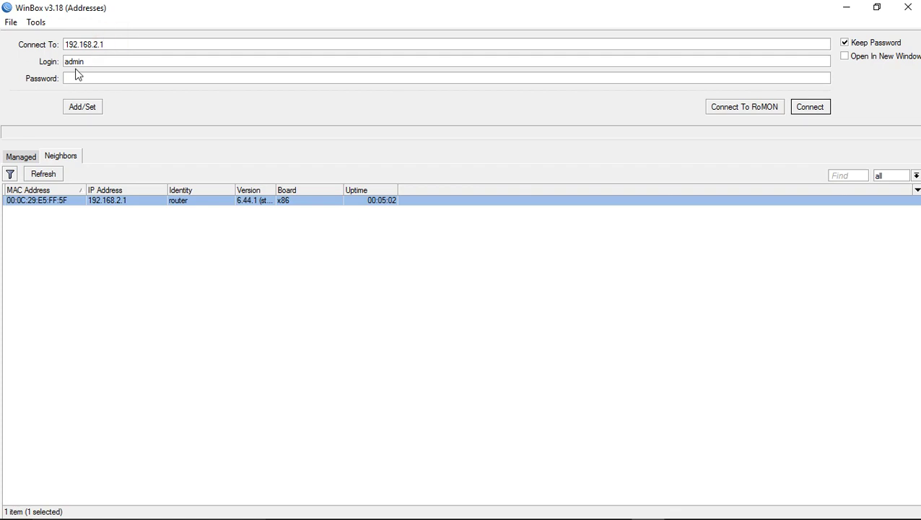
{"action": "left_click", "coordinate": [809, 107]}
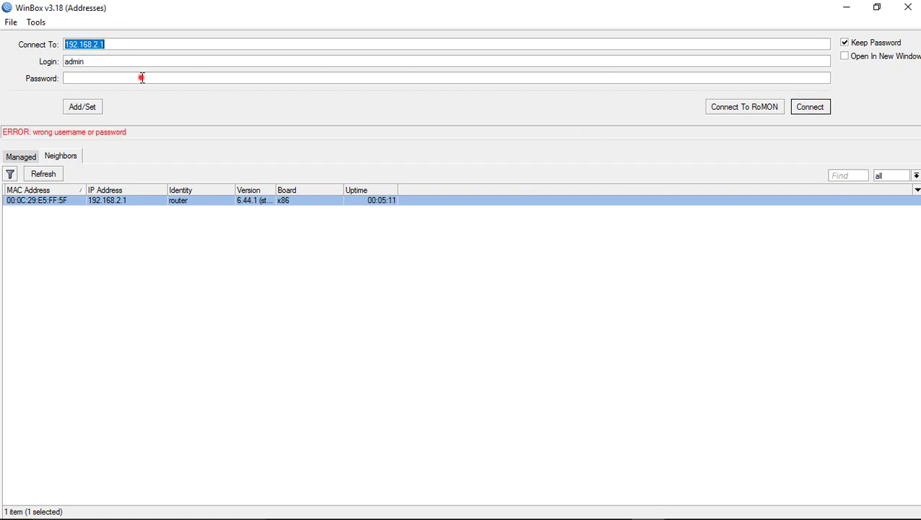
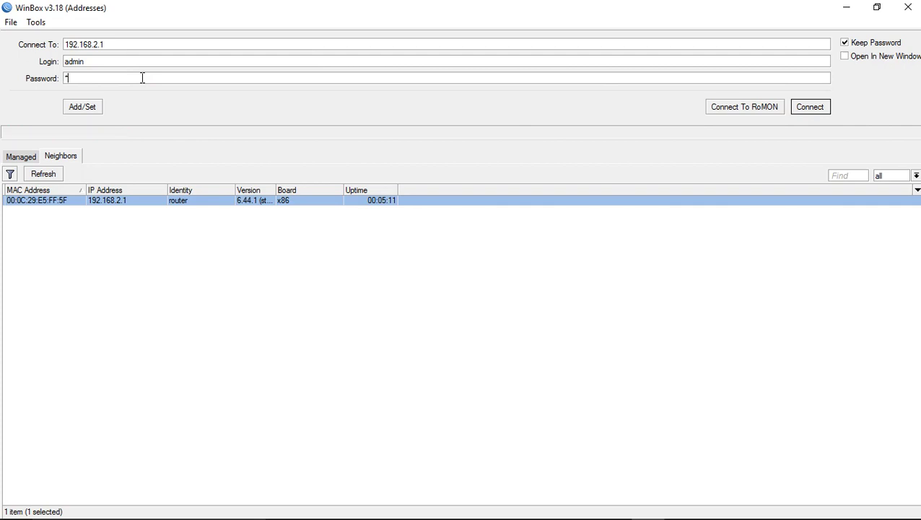
Enter the new admin password, connect to 192.168.2.1, and dismiss the welcome notice.
{"action": "left_click", "coordinate": [796, 106]}
{"action": "left_click", "coordinate": [589, 360]}
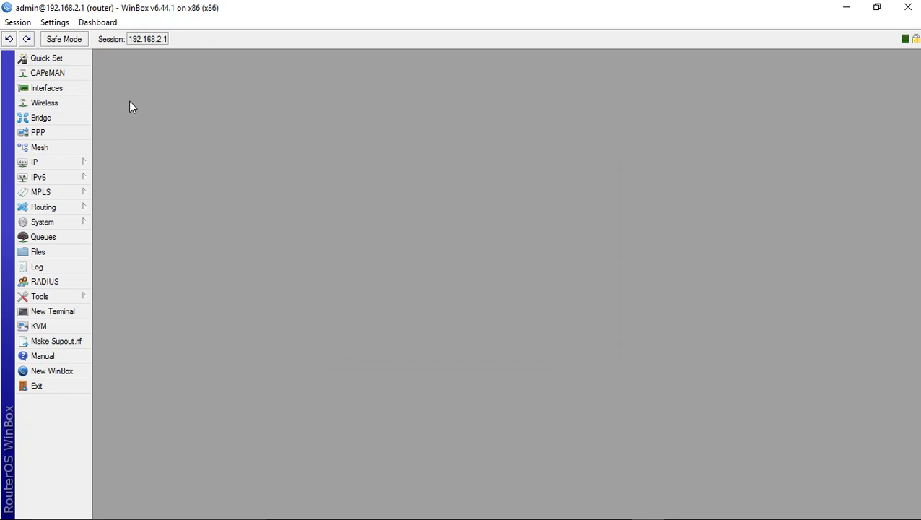
Rename the ether1 interface to ether1-internet.
{"action": "left_click", "coordinate": [63, 88]}
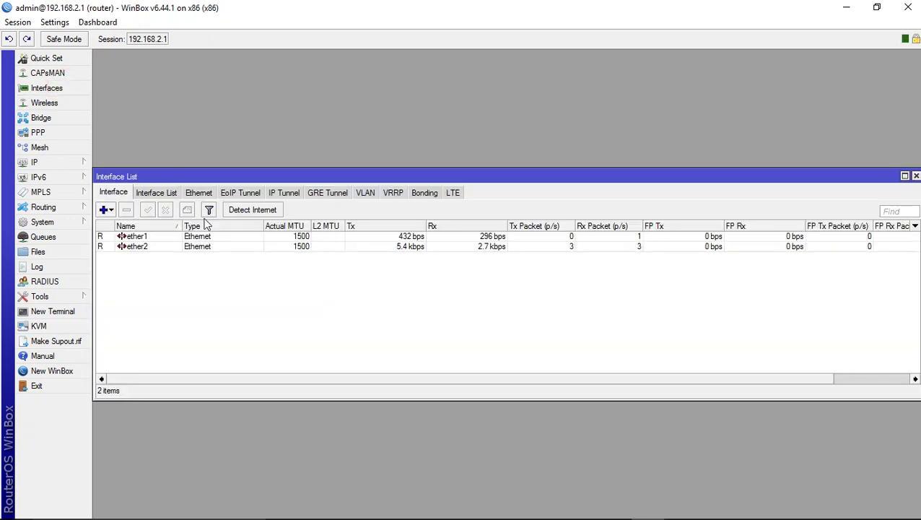
{"action": "double_click", "coordinate": [145, 237]}
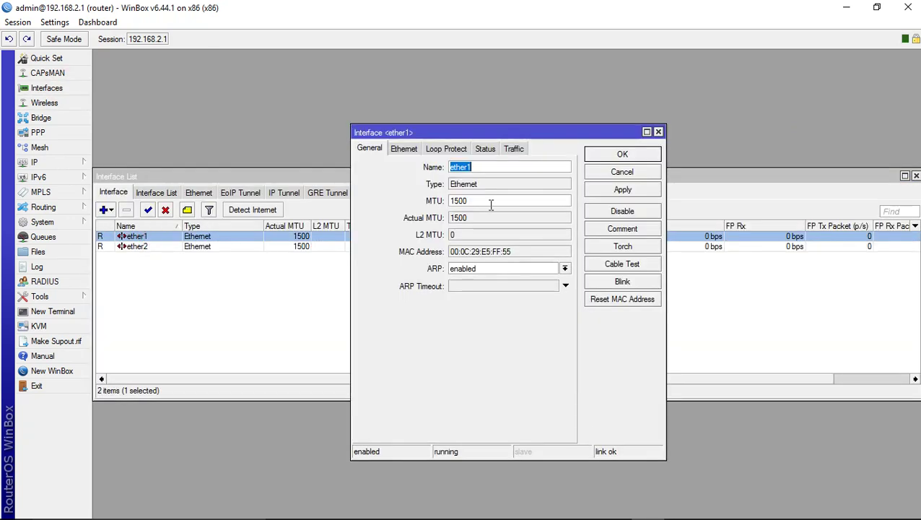
{"action": "left_click", "coordinate": [478, 169]}
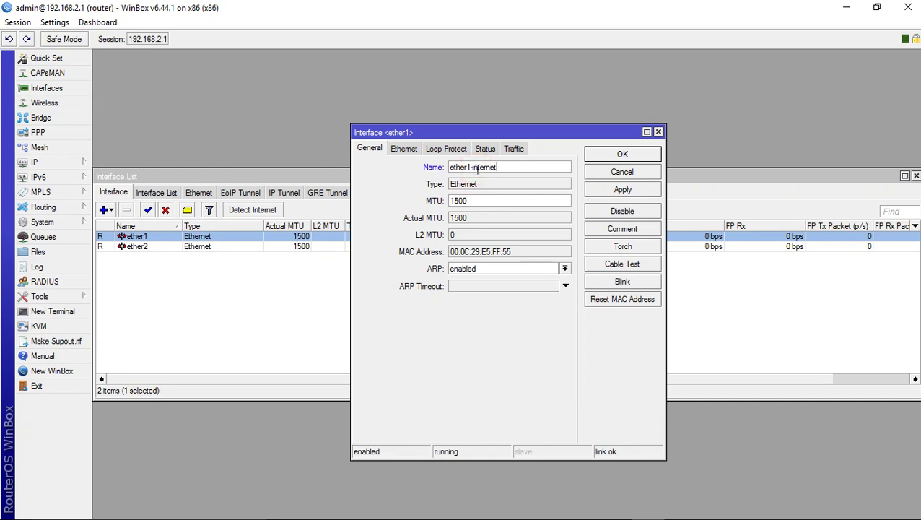
{"action": "left_click", "coordinate": [589, 190]}
{"action": "left_click", "coordinate": [622, 152]}
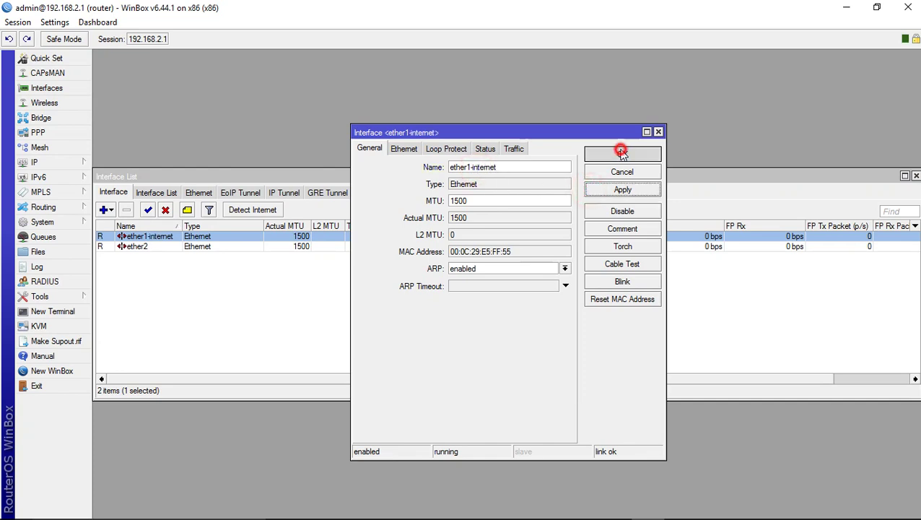
Rename the ether2 interface to ether2-client, then recheck the interface list and close it.
{"action": "double_click", "coordinate": [138, 246]}
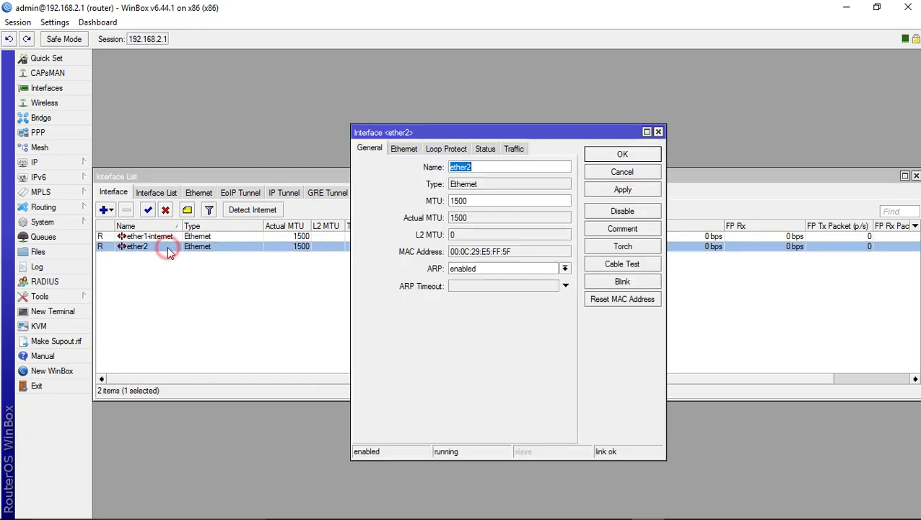
{"action": "left_click", "coordinate": [486, 171]}
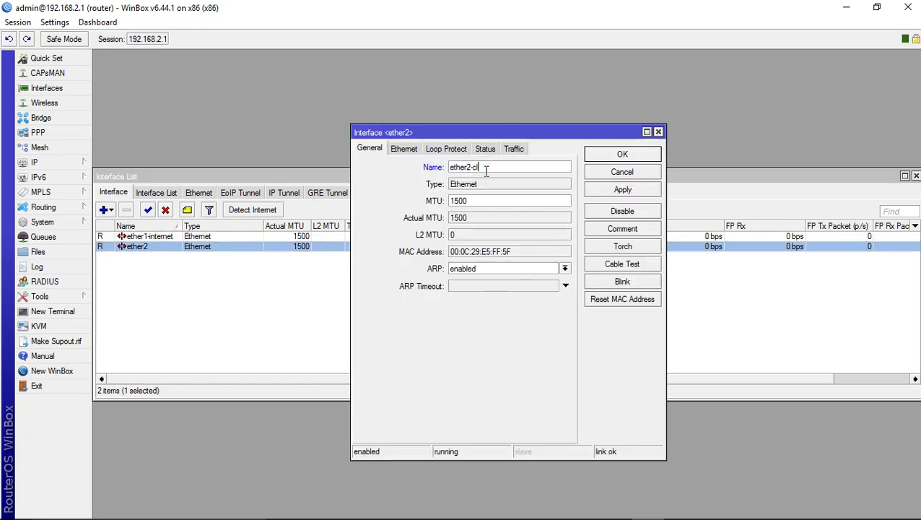
{"action": "type", "text": "-client"}
{"action": "left_click", "coordinate": [597, 189]}
{"action": "left_click", "coordinate": [603, 155]}
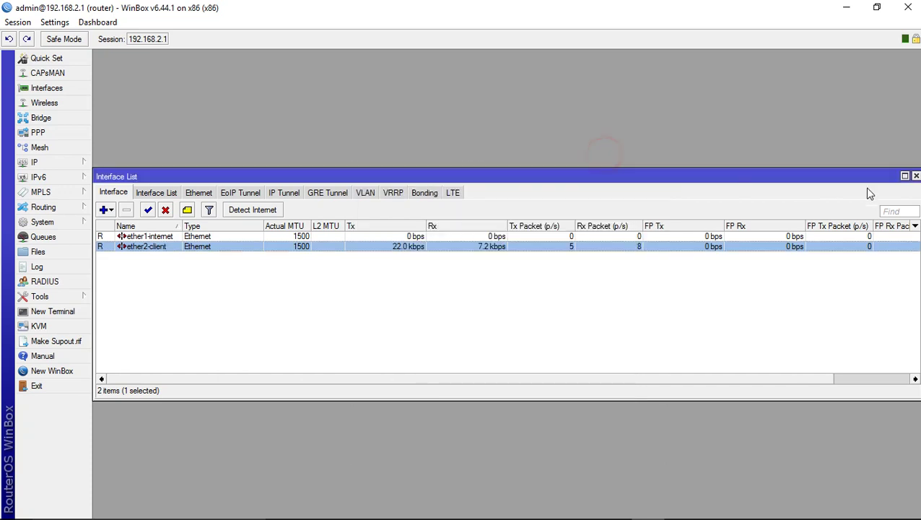
{"action": "left_click", "coordinate": [915, 176]}
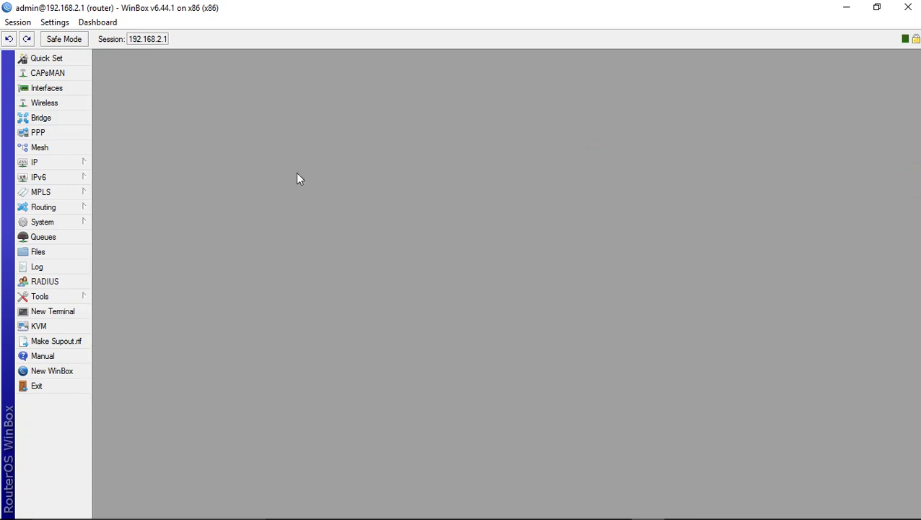
{"action": "left_click", "coordinate": [43, 88]}
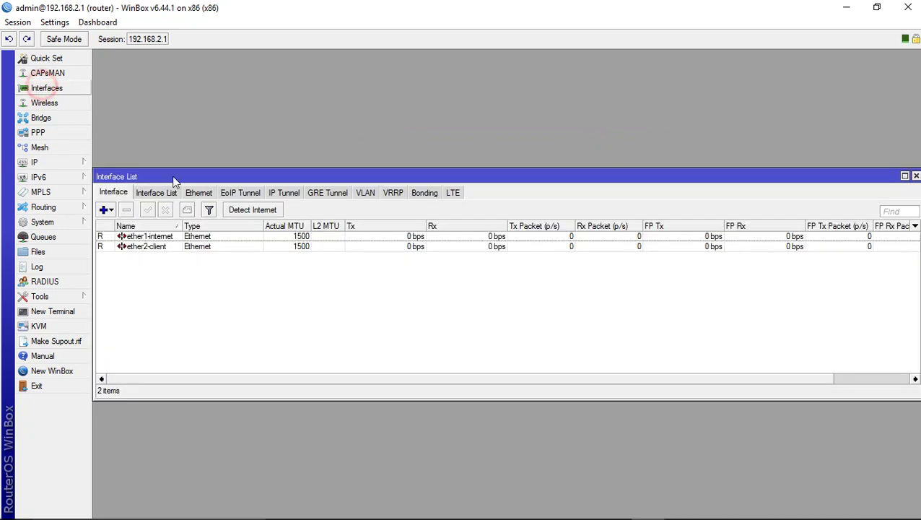
{"action": "left_click", "coordinate": [916, 176]}
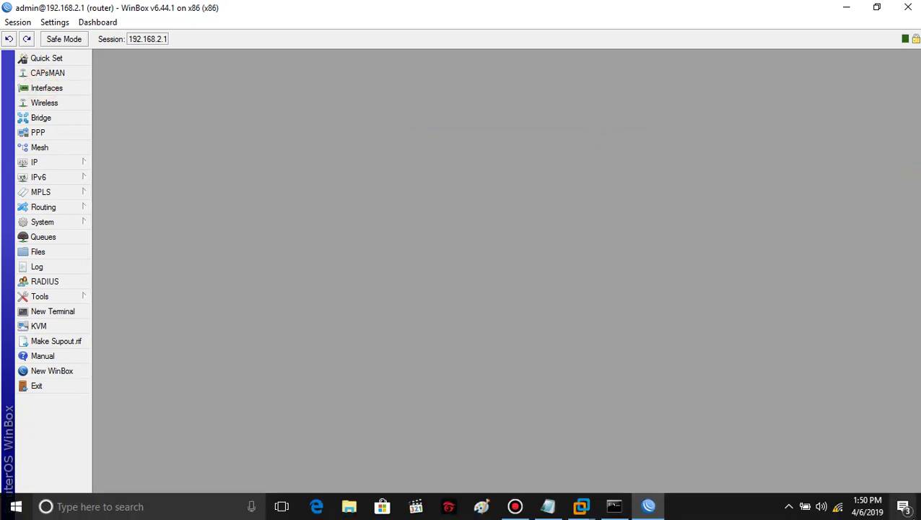
Add a DHCP client on the ether1-internet interface, widen the IP Address column to read the lease, and close the client list.
{"action": "left_click", "coordinate": [72, 162]}
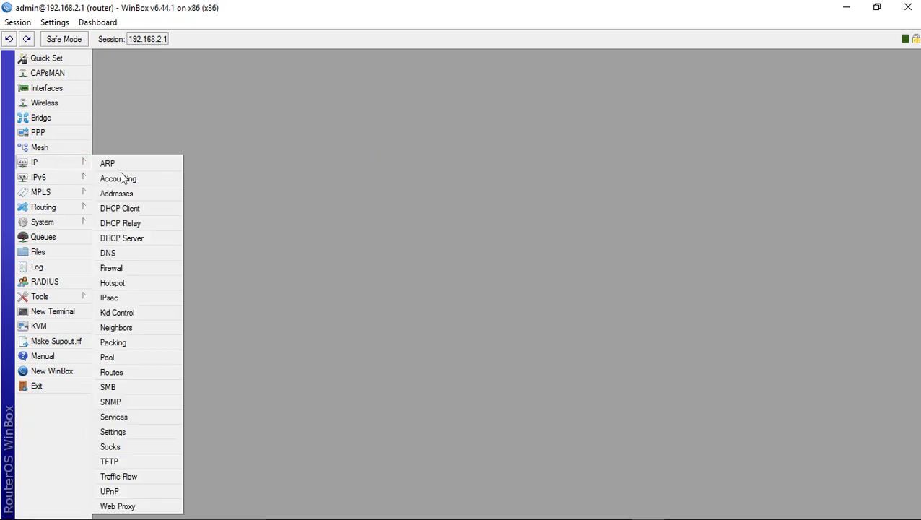
{"action": "left_click", "coordinate": [120, 209]}
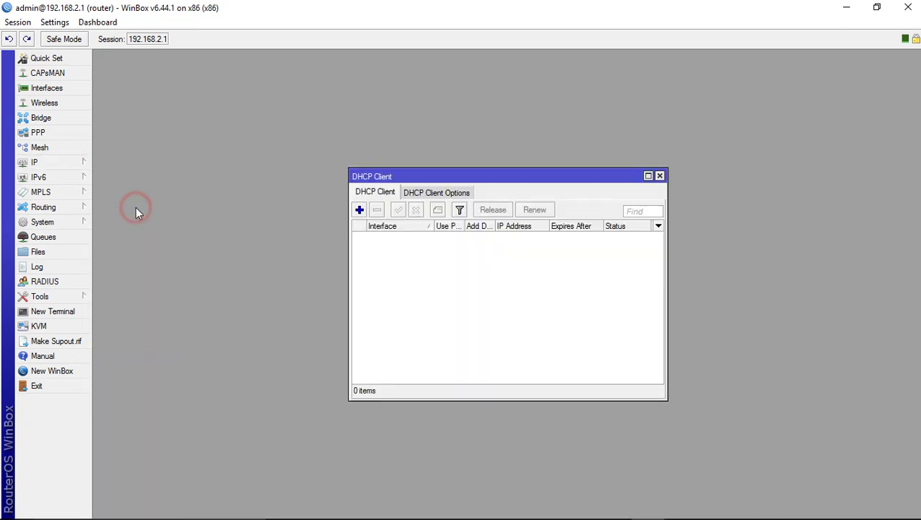
{"action": "left_click", "coordinate": [360, 209]}
{"action": "left_click", "coordinate": [517, 214]}
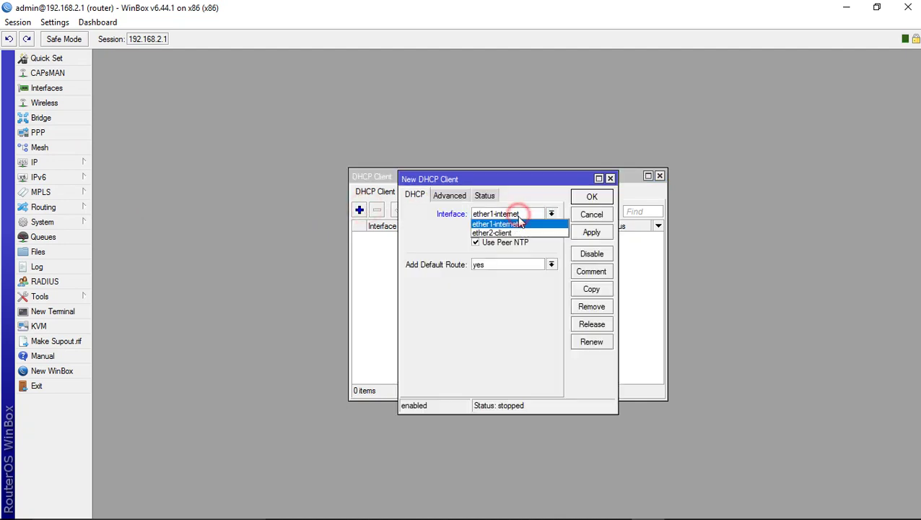
{"action": "left_click", "coordinate": [518, 213]}
{"action": "left_click", "coordinate": [519, 213]}
{"action": "left_click", "coordinate": [518, 225]}
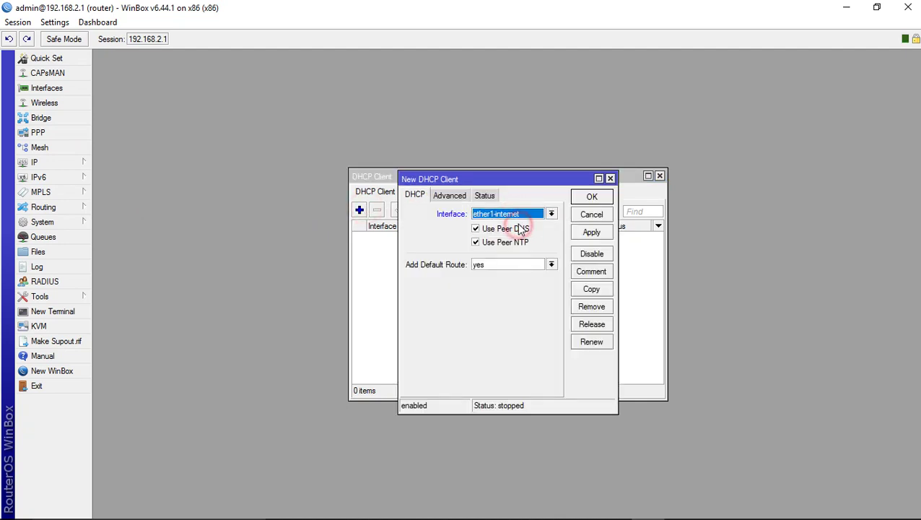
{"action": "left_click", "coordinate": [591, 233]}
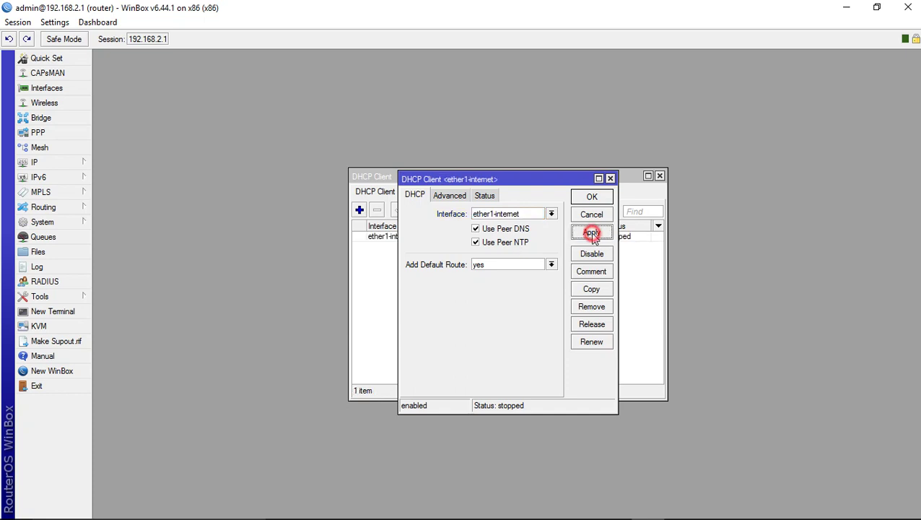
{"action": "left_click", "coordinate": [592, 197]}
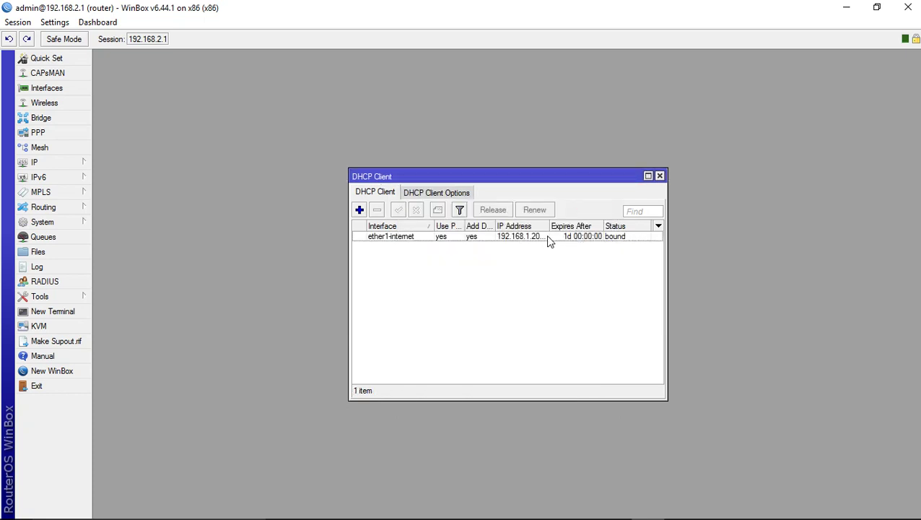
{"action": "left_click_drag", "start_coordinate": [547, 230], "coordinate": [560, 230]}
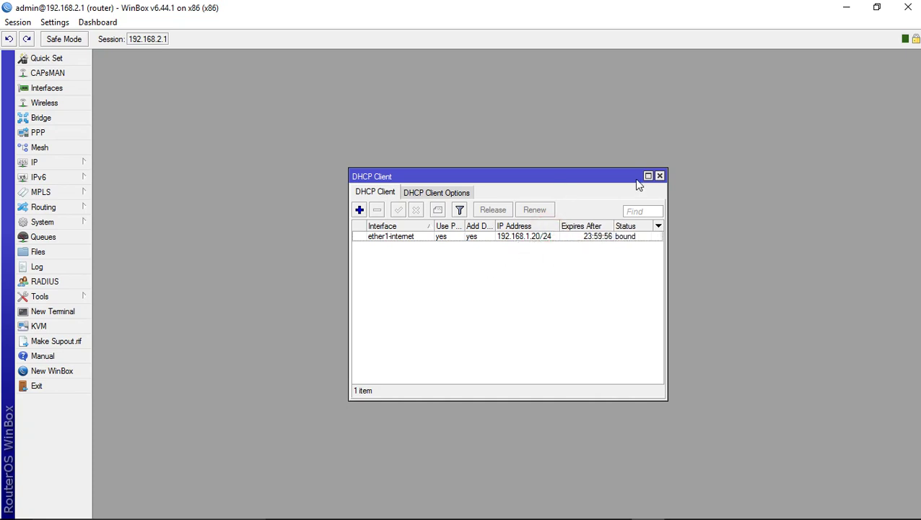
{"action": "left_click", "coordinate": [660, 176]}
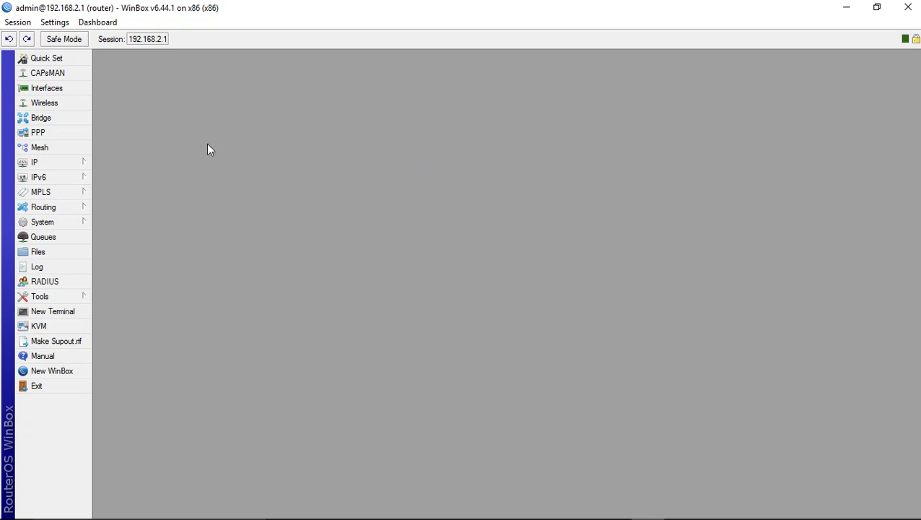
Open a router terminal and ping google.com to test the router's internet access.
{"action": "left_click", "coordinate": [72, 311]}
{"action": "key", "text": "Return"}
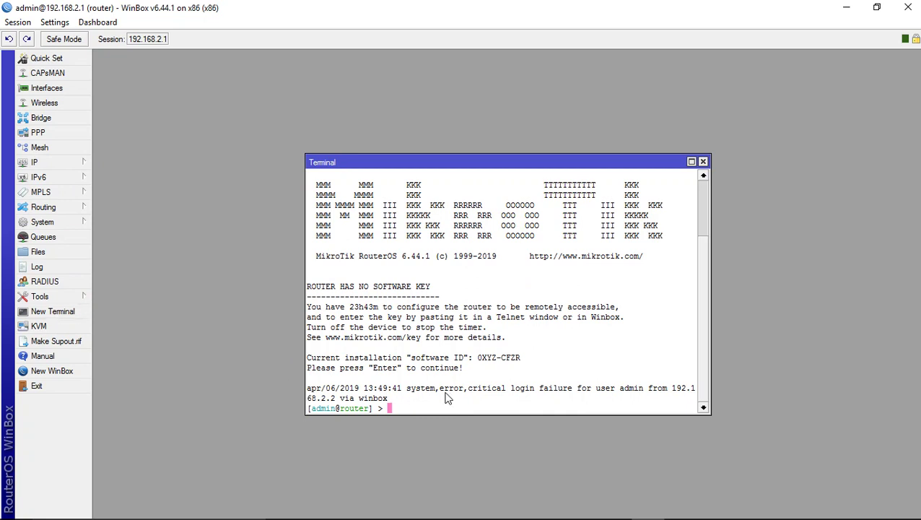
{"action": "type", "text": "ping google.com"}
{"action": "key", "text": "Return"}
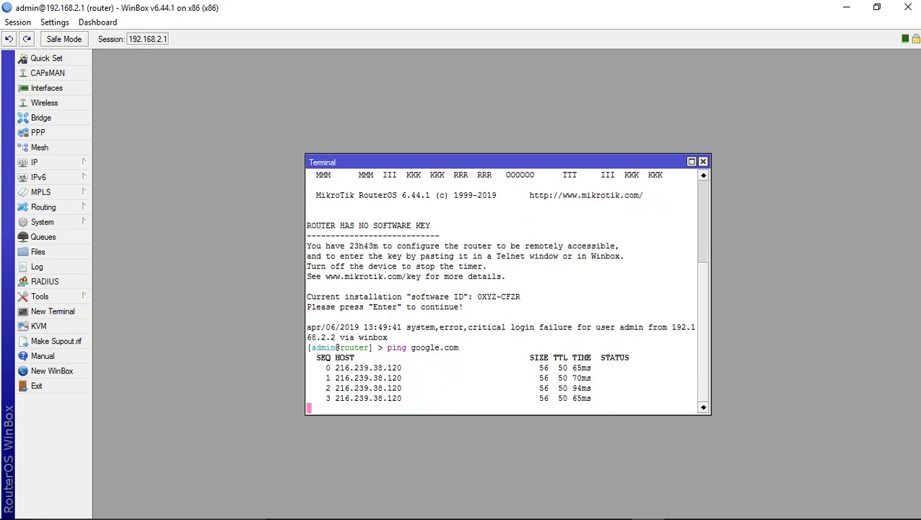
Switch to the Windows Command Prompt, ping google.com from the PC, and minimize the prompt.
{"action": "mouse_move", "coordinate": [448, 511]}
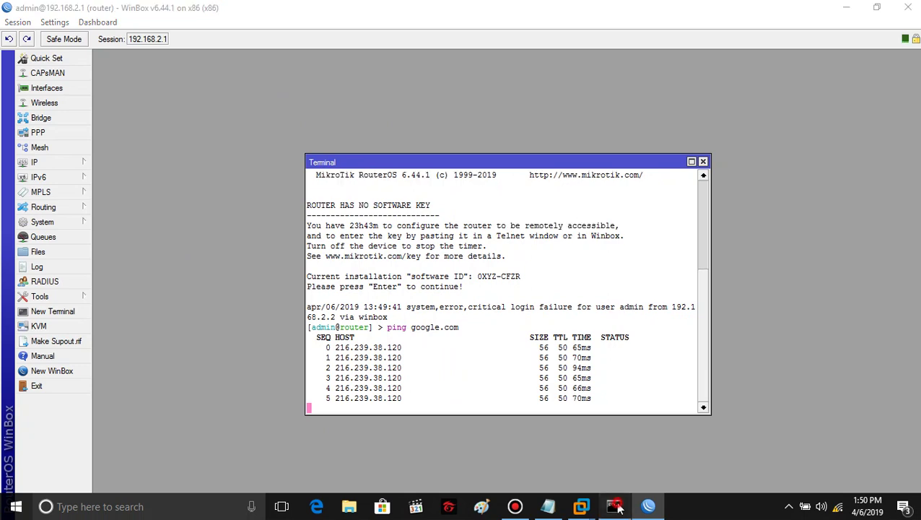
{"action": "left_click", "coordinate": [614, 503]}
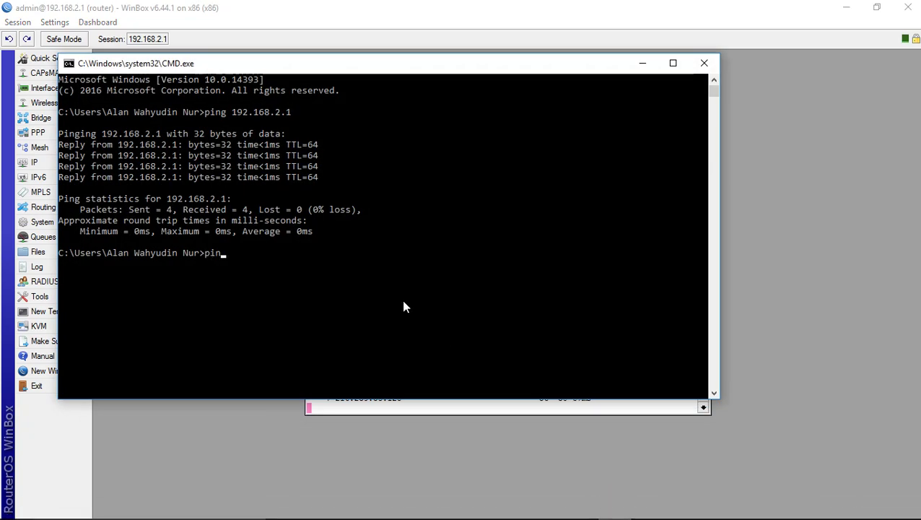
{"action": "type", "text": "ping google.com"}
{"action": "key", "text": "Return"}
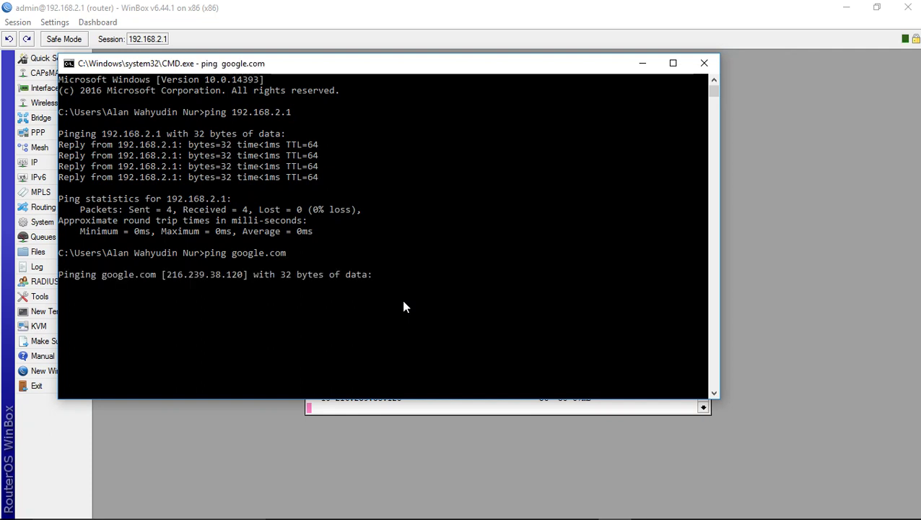
{"action": "left_click", "coordinate": [644, 66]}
Minimize WinBox, start Firefox without making it the default browser, try loading youtube.com, and close the browser.
{"action": "left_click", "coordinate": [844, 9]}
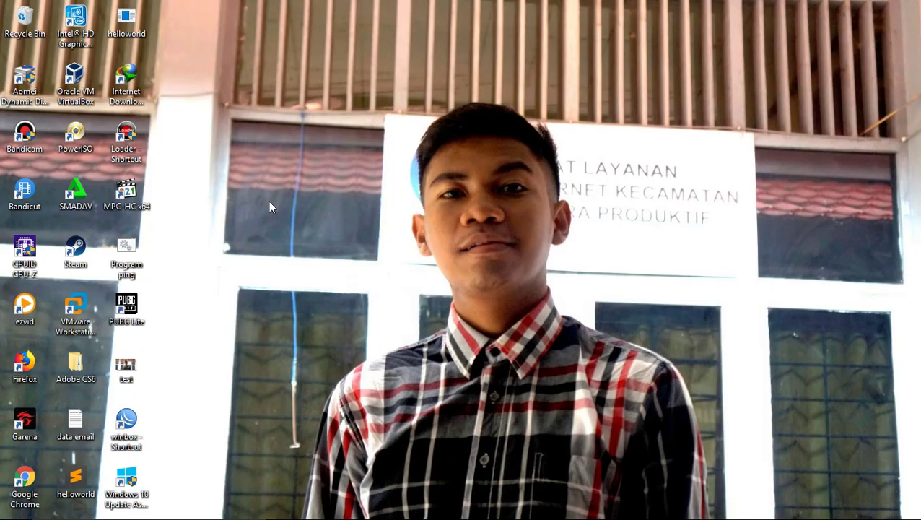
{"action": "left_click", "coordinate": [24, 364]}
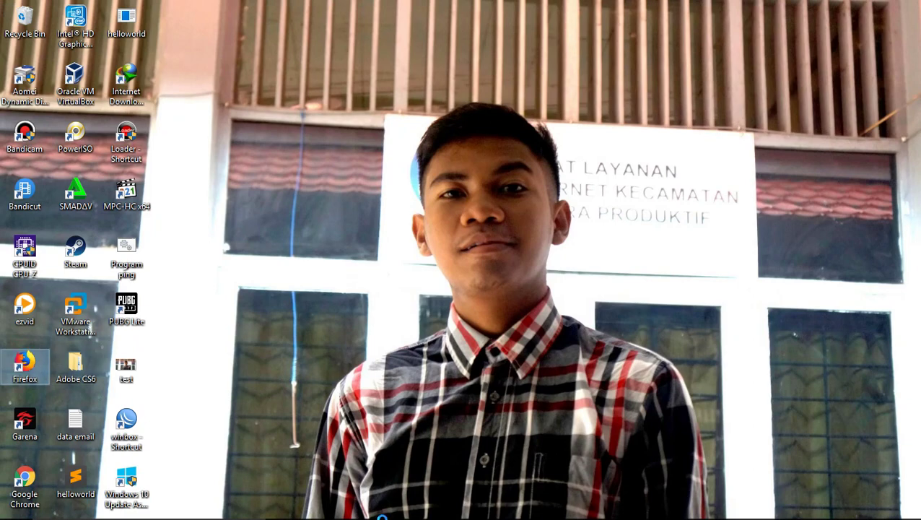
{"action": "mouse_move", "coordinate": [625, 513]}
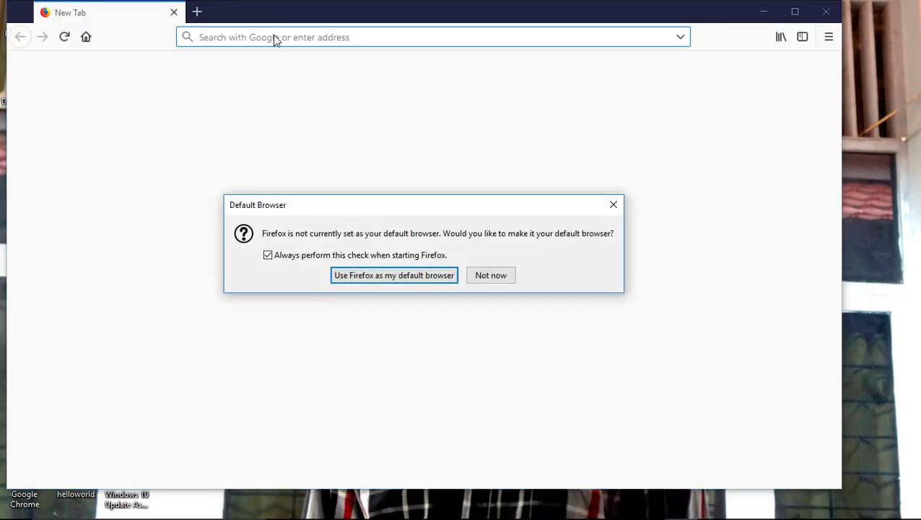
{"action": "left_click", "coordinate": [489, 278]}
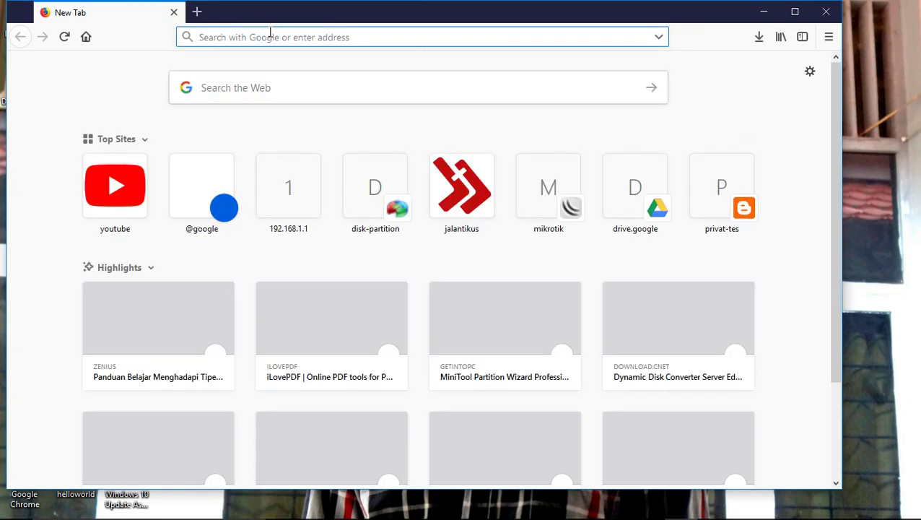
{"action": "type", "text": "youtube.com"}
{"action": "key", "text": "Return"}
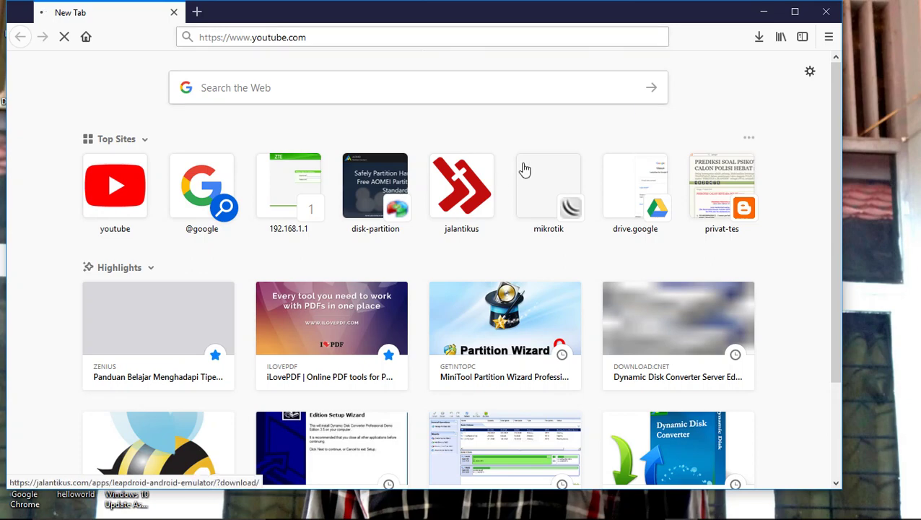
{"action": "left_click", "coordinate": [838, 13]}
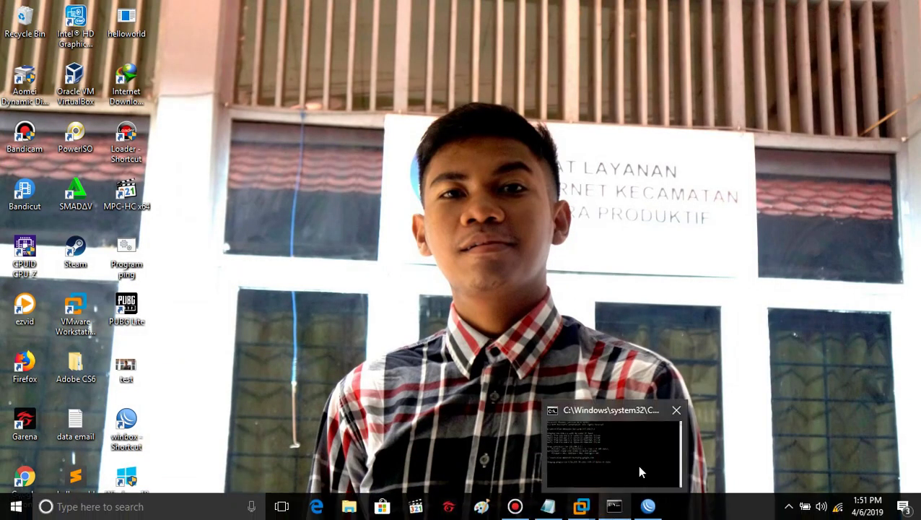
Close the Command Prompt, return to WinBox, and stop the running ping before closing the terminal.
{"action": "left_click", "coordinate": [674, 409]}
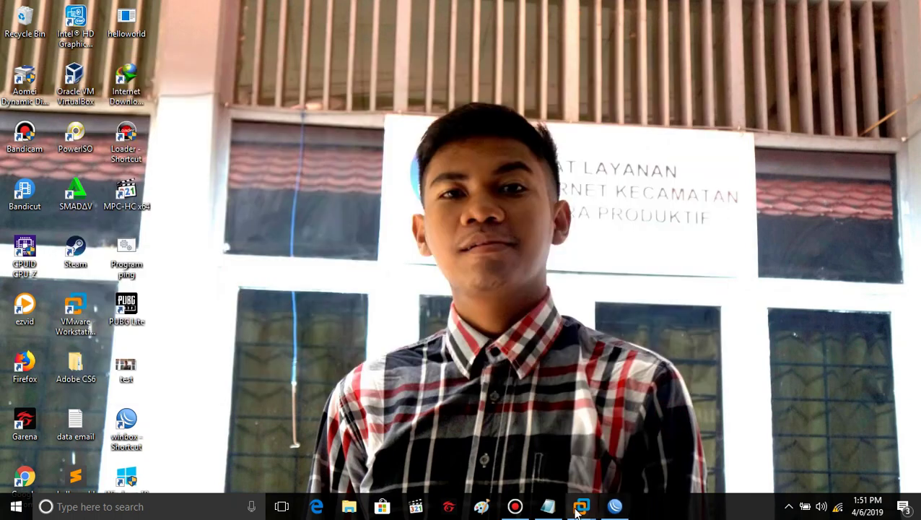
{"action": "left_click", "coordinate": [615, 506]}
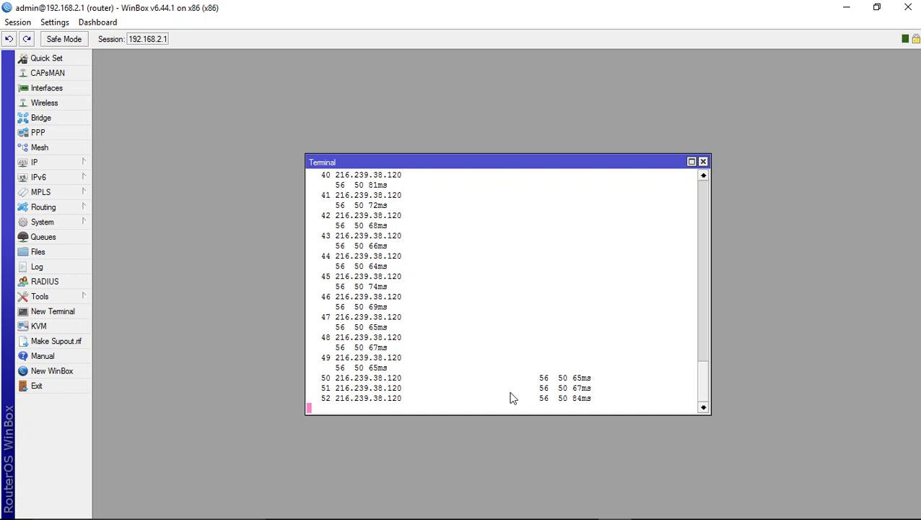
{"action": "key", "text": "ctrl+c"}
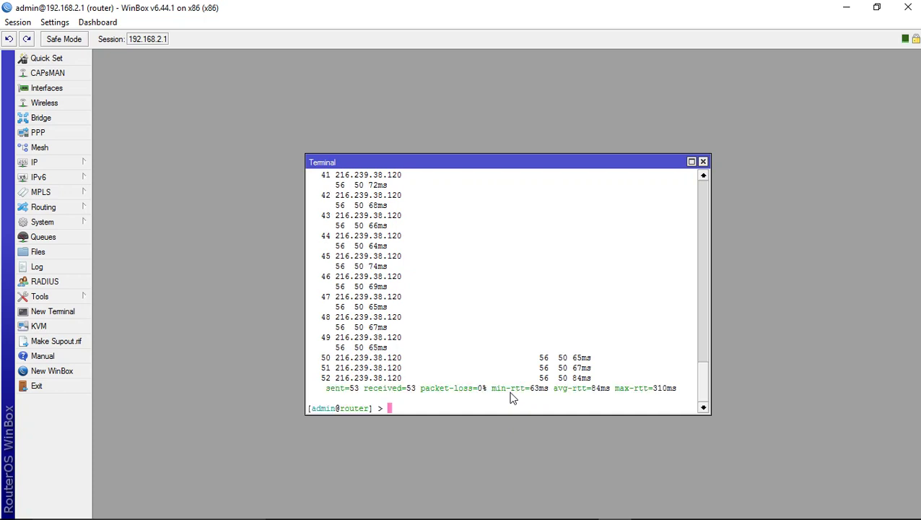
{"action": "left_click", "coordinate": [704, 162]}
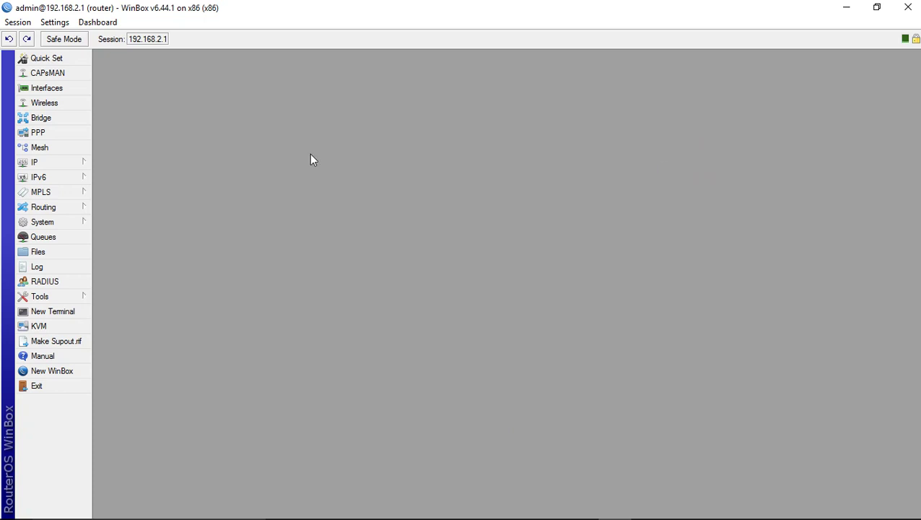
Set the router's DNS server to 8.8.8.8 in the IP DNS settings and apply the change.
{"action": "left_click", "coordinate": [65, 167]}
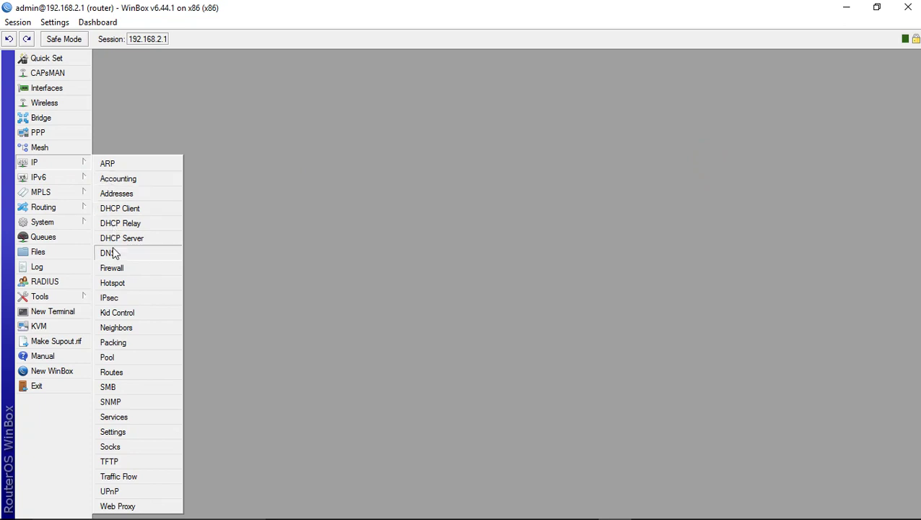
{"action": "left_click", "coordinate": [58, 177]}
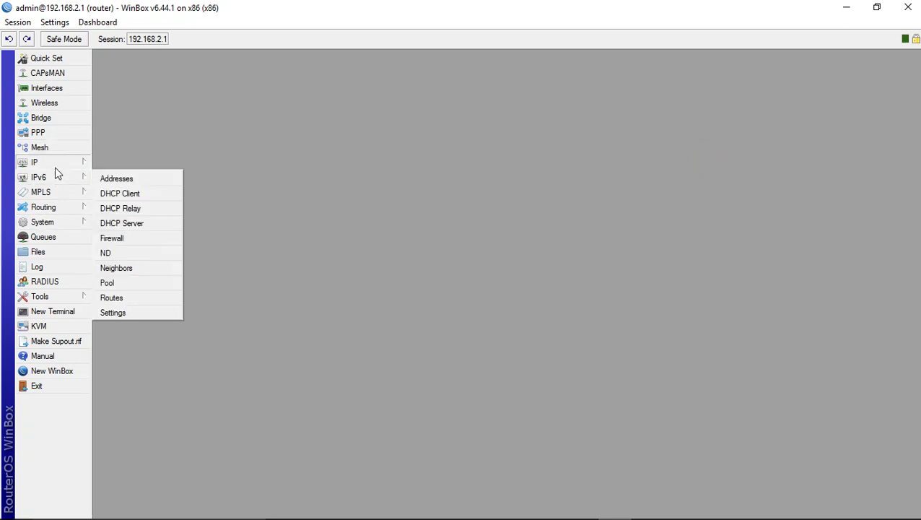
{"action": "mouse_move", "coordinate": [55, 163]}
{"action": "left_click", "coordinate": [137, 256]}
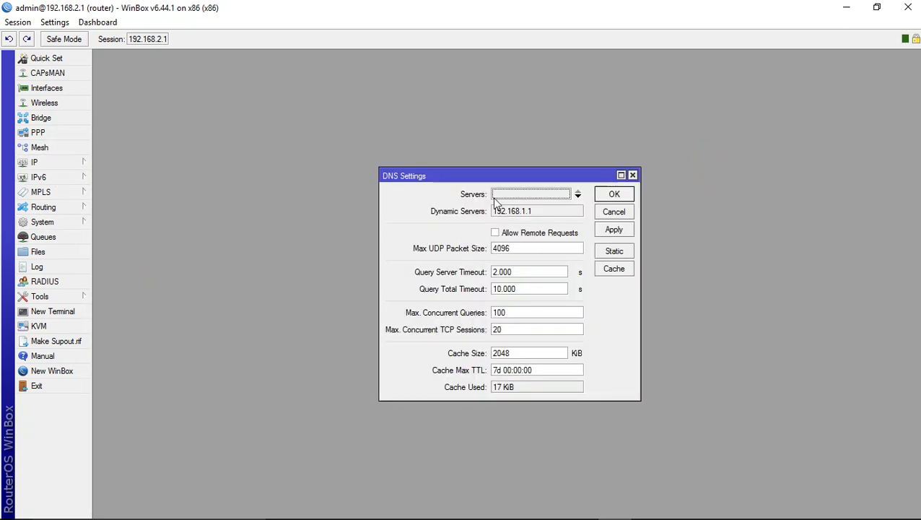
{"action": "left_click", "coordinate": [536, 193]}
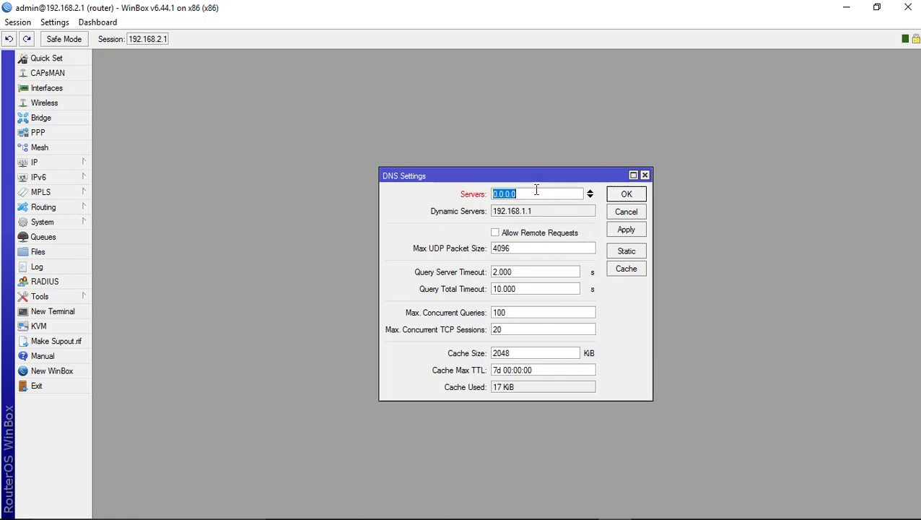
{"action": "type", "text": "8.8.8.8"}
{"action": "left_click", "coordinate": [628, 231]}
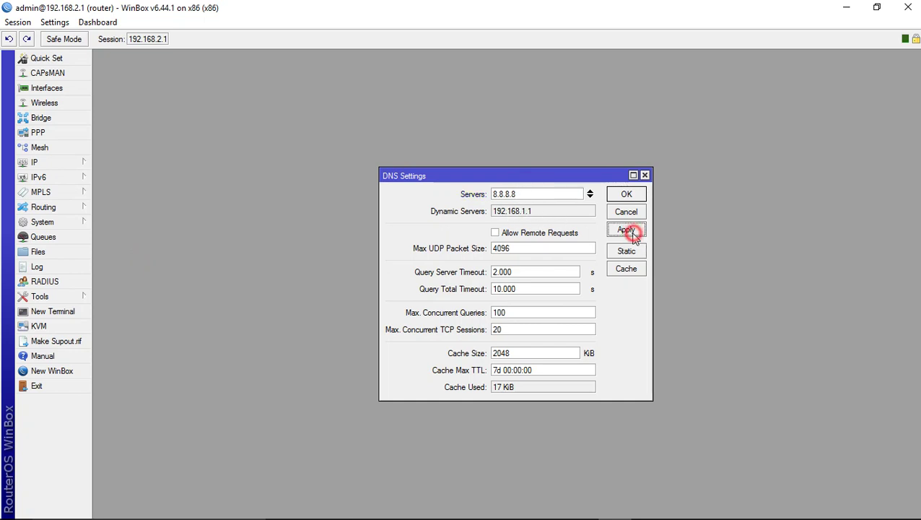
{"action": "left_click", "coordinate": [625, 196]}
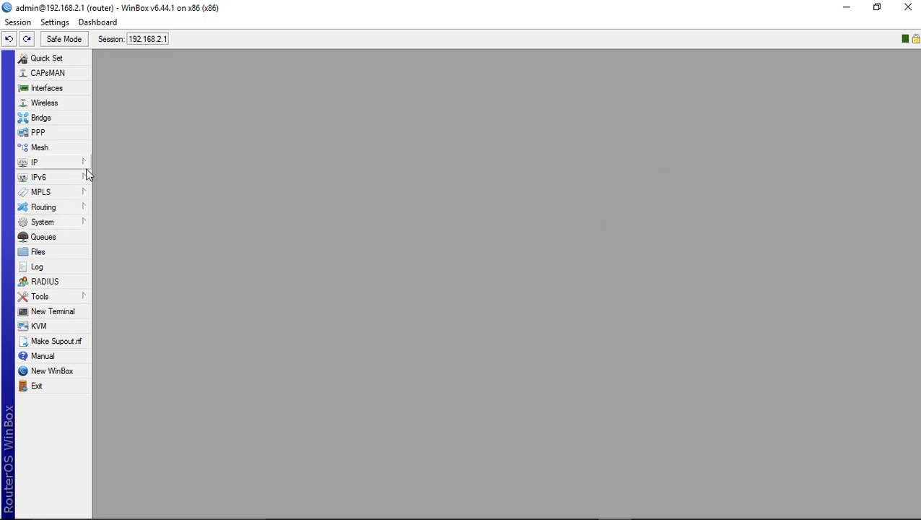
Add a firewall NAT rule on the srcnat chain with the action masquerade, then apply and save it.
{"action": "left_click", "coordinate": [50, 164]}
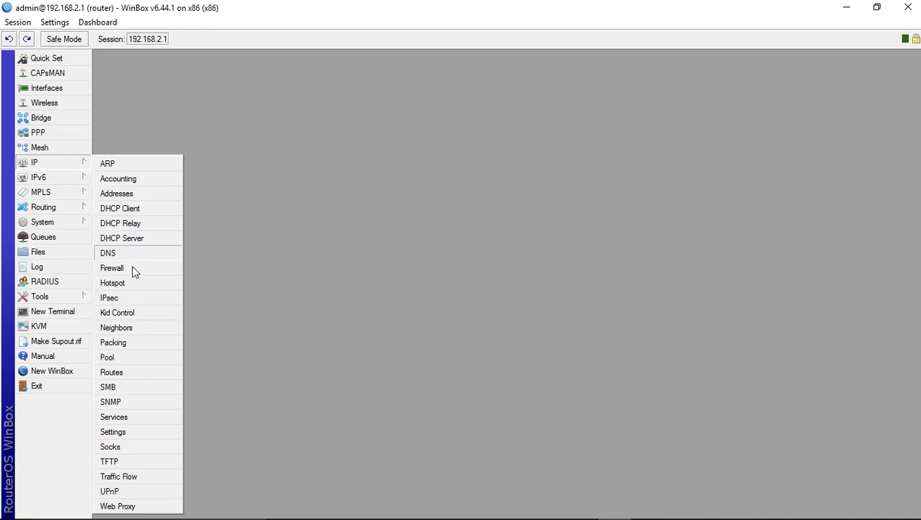
{"action": "left_click", "coordinate": [158, 263]}
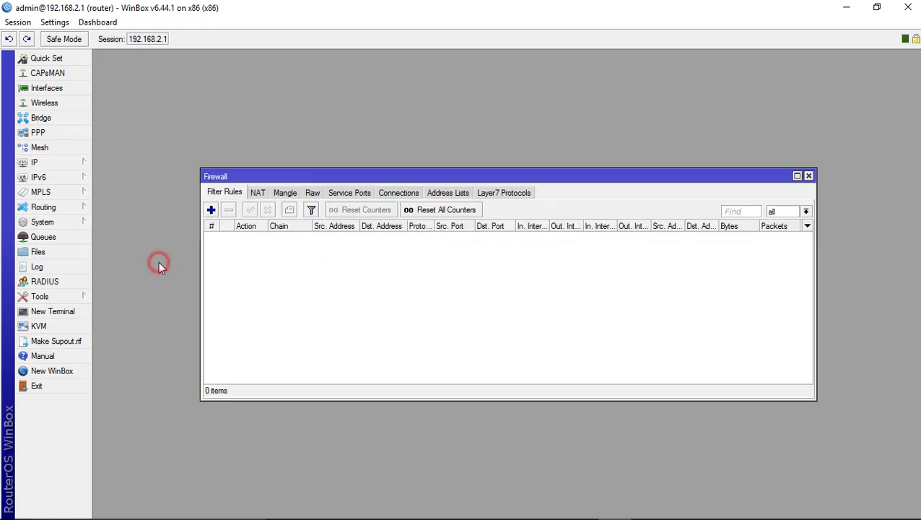
{"action": "left_click", "coordinate": [258, 196]}
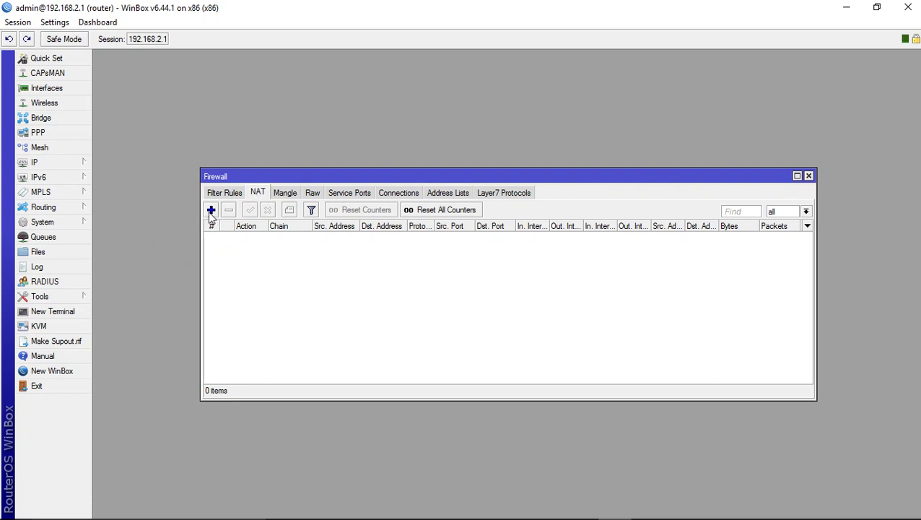
{"action": "left_click", "coordinate": [211, 211]}
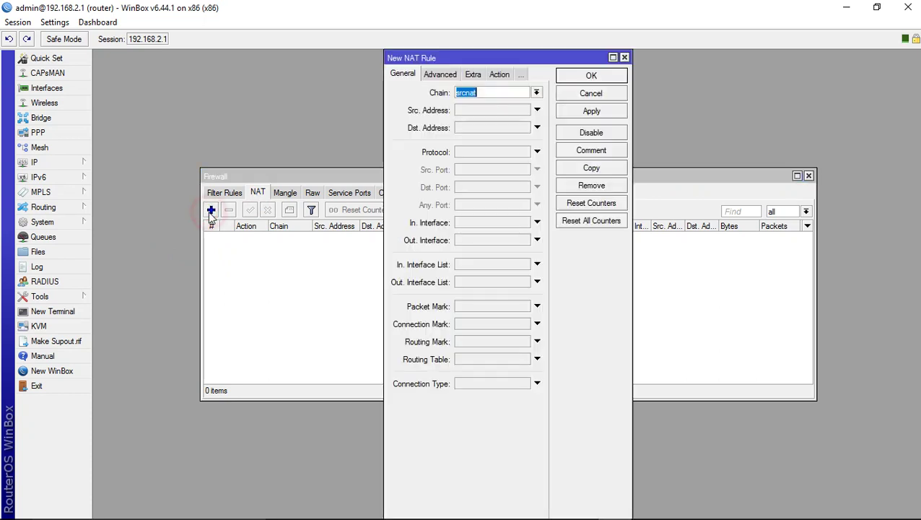
{"action": "left_click", "coordinate": [505, 77]}
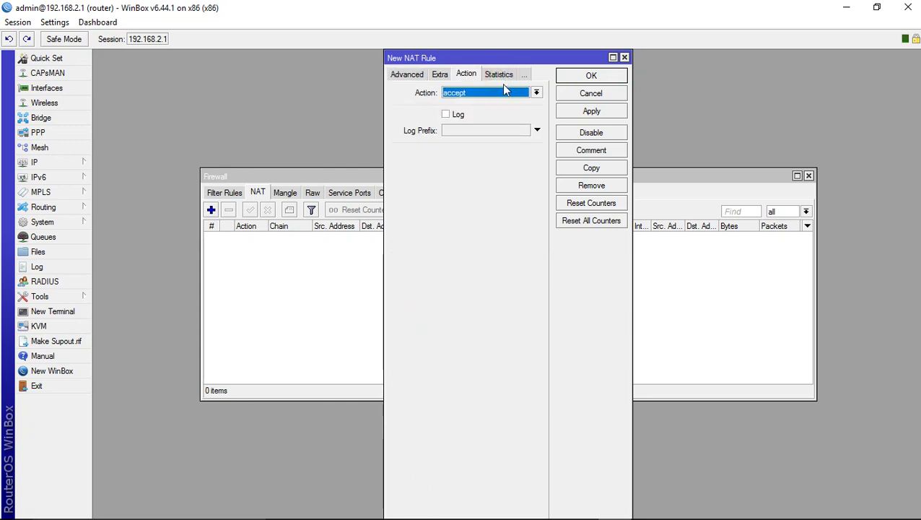
{"action": "left_click", "coordinate": [505, 96]}
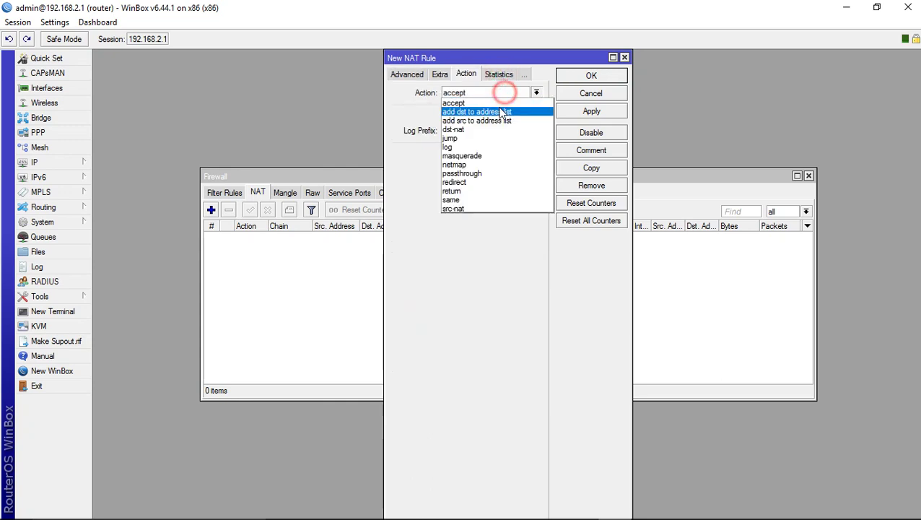
{"action": "left_click", "coordinate": [493, 156]}
{"action": "left_click", "coordinate": [592, 112]}
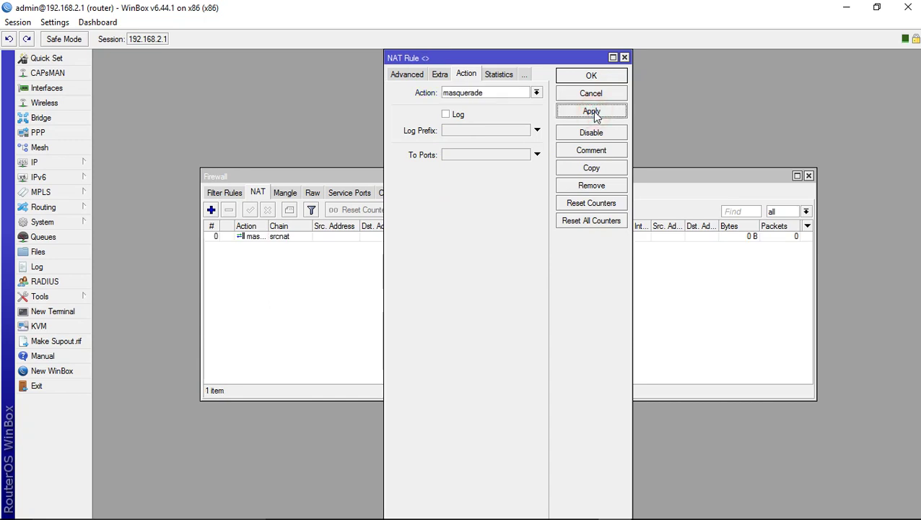
{"action": "left_click", "coordinate": [592, 78]}
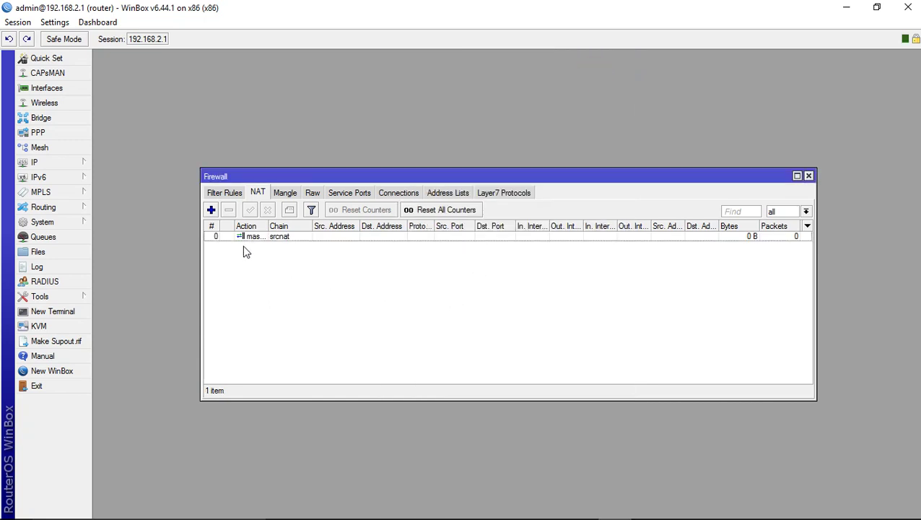
Open the TCP/IPv4 properties of the Windows VMware Network Adapter VMnet1, ready to fill in the preferred DNS server.
{"action": "mouse_move", "coordinate": [510, 514]}
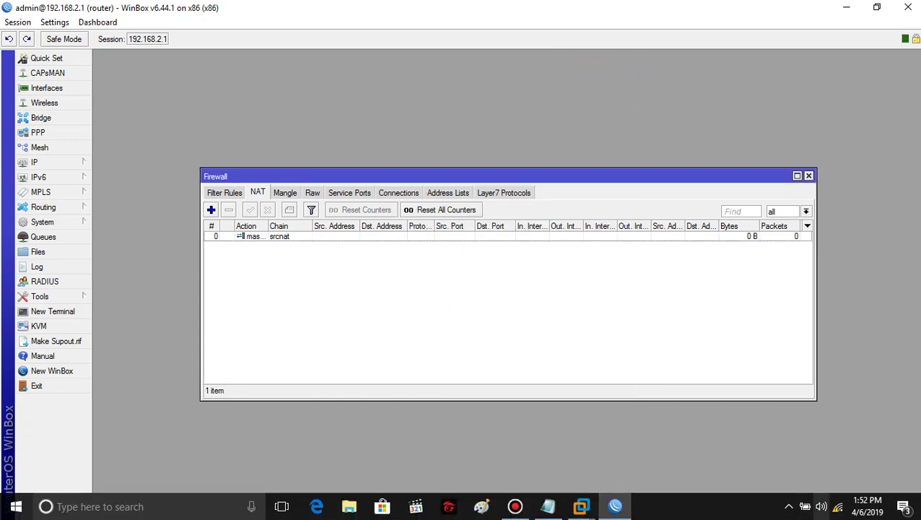
{"action": "right_click", "coordinate": [838, 507]}
{"action": "left_click", "coordinate": [837, 507]}
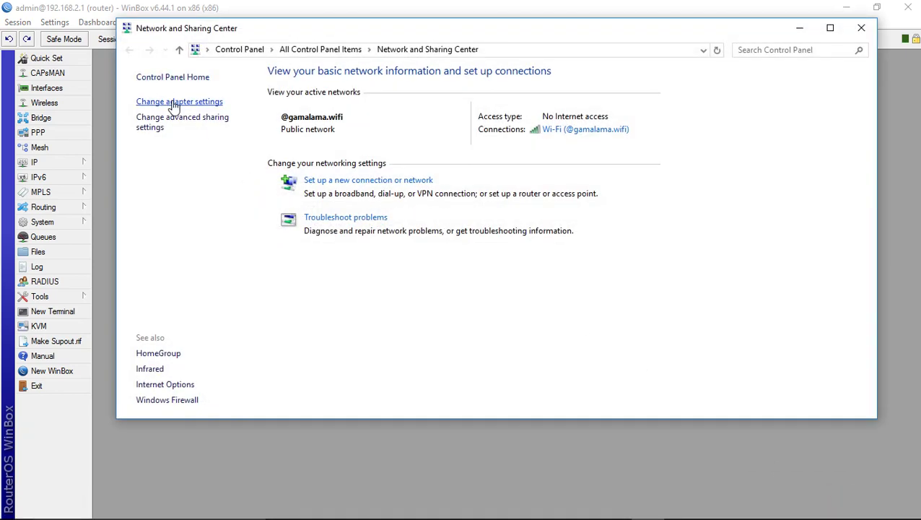
{"action": "left_click", "coordinate": [172, 103]}
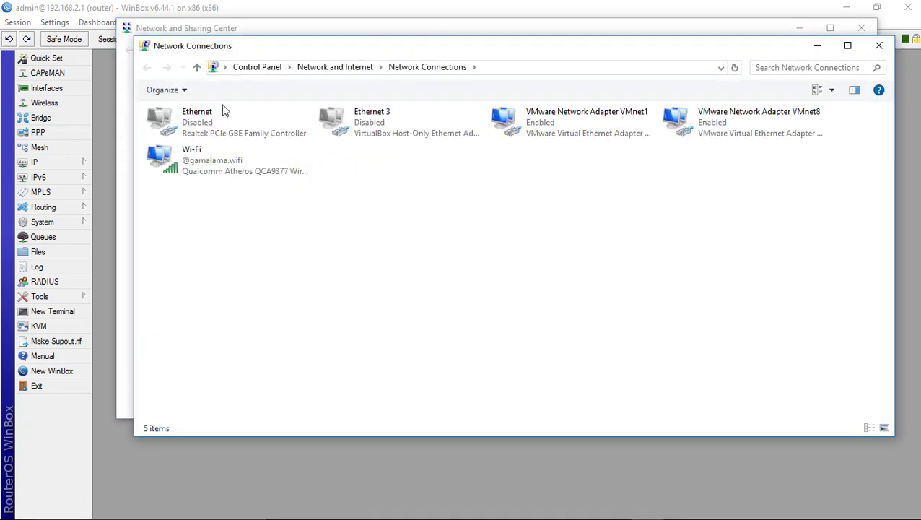
{"action": "left_click", "coordinate": [562, 128]}
{"action": "right_click", "coordinate": [560, 129]}
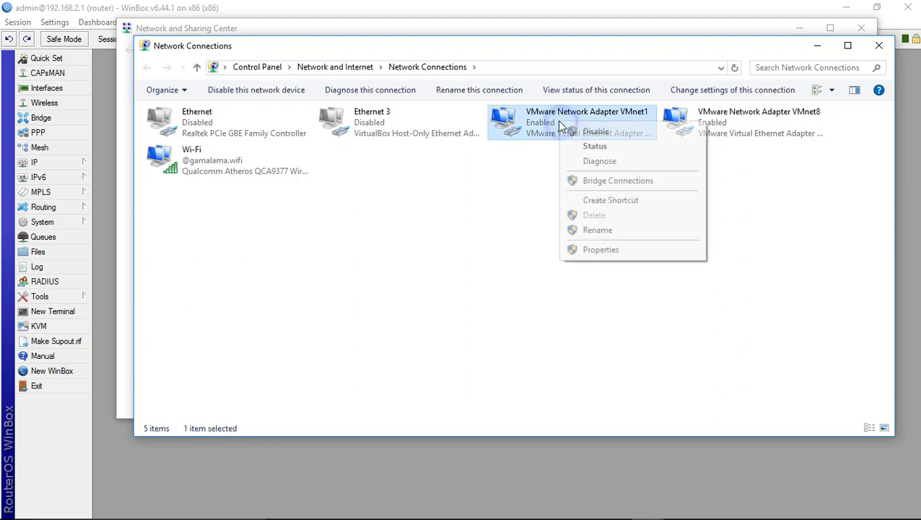
{"action": "left_click", "coordinate": [603, 253]}
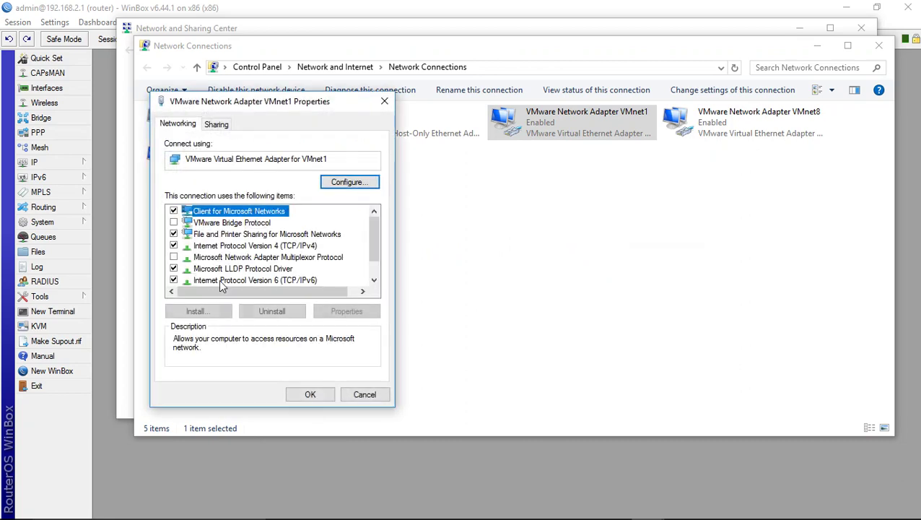
{"action": "double_click", "coordinate": [304, 246]}
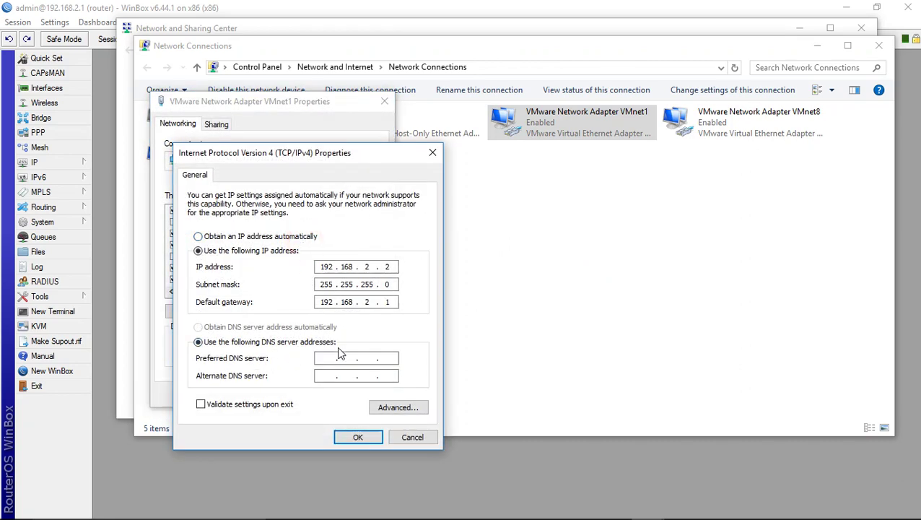
{"action": "left_click", "coordinate": [330, 356]}
Return to WinBox and look up the ether1-internet address in the router's IP address list.
{"action": "left_click", "coordinate": [104, 146]}
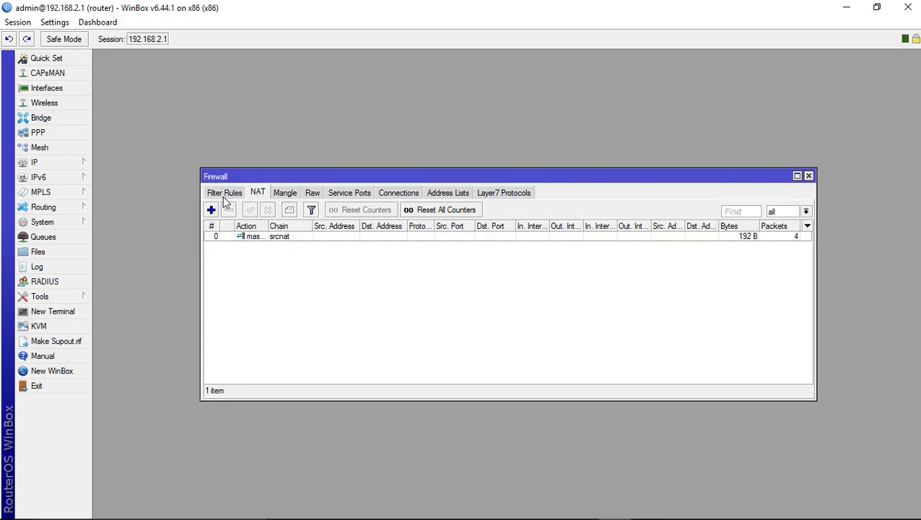
{"action": "left_click", "coordinate": [25, 166]}
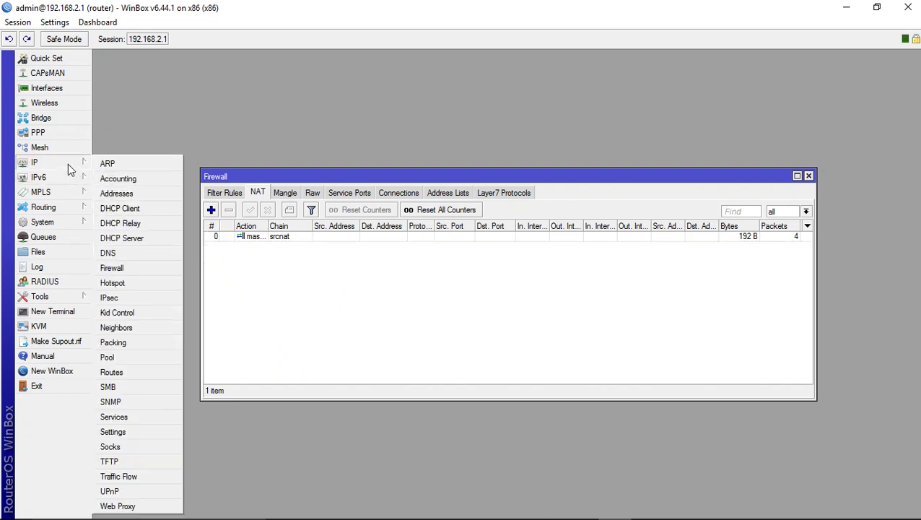
{"action": "left_click", "coordinate": [121, 195]}
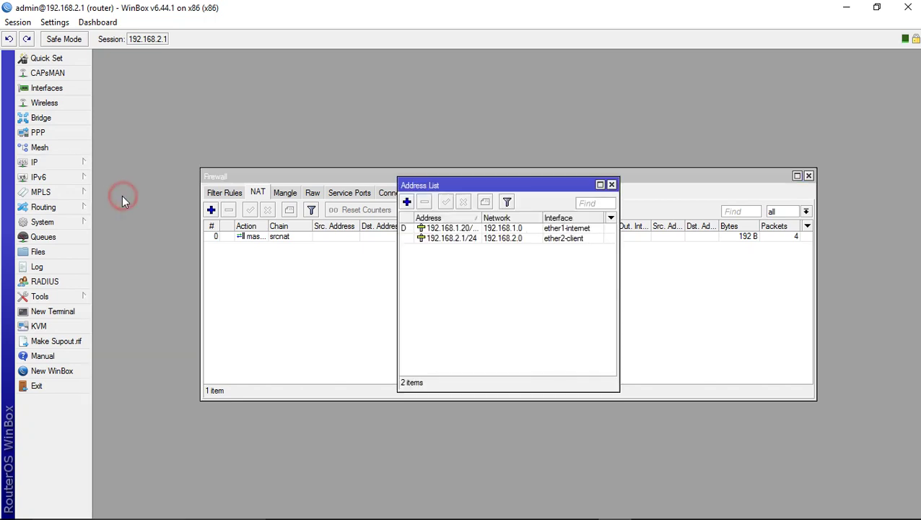
{"action": "left_click", "coordinate": [452, 228]}
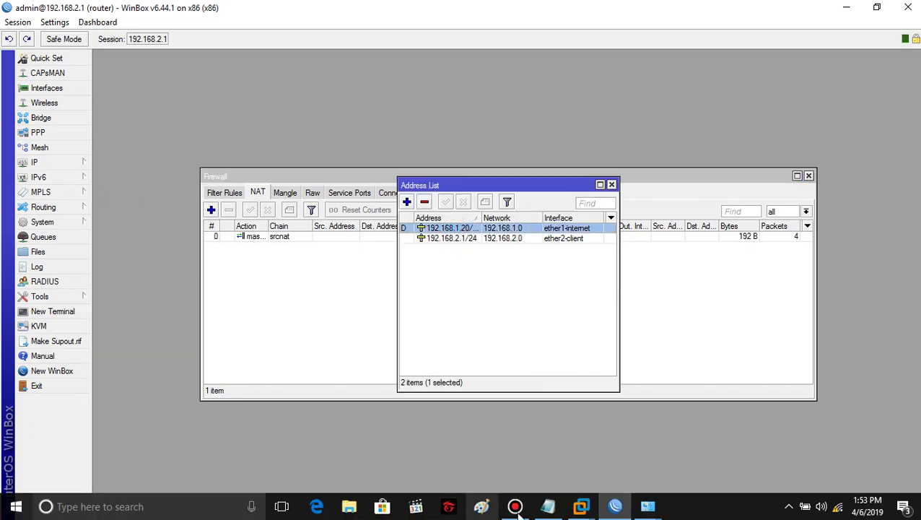
Switch back to the VMnet1 IPv4 properties, set the preferred DNS server to 192.168.1.20, save, and close the network windows.
{"action": "left_click", "coordinate": [616, 508]}
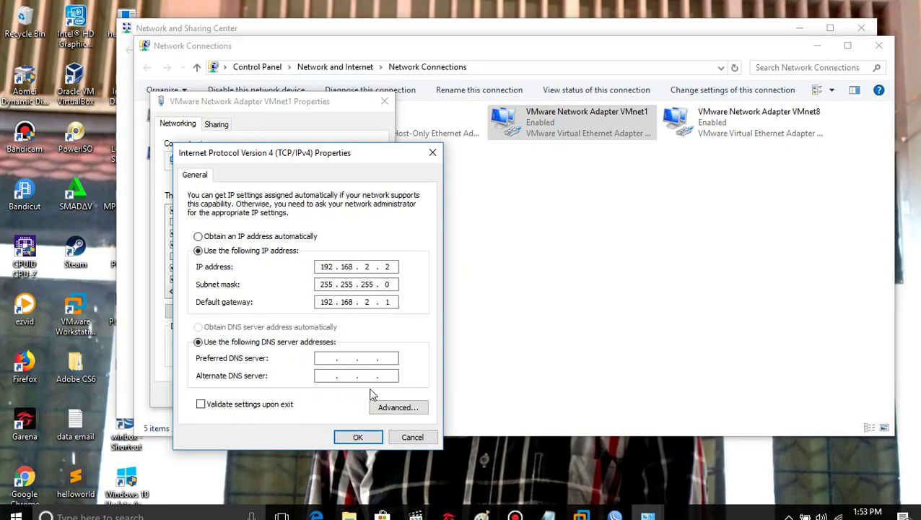
{"action": "type", "text": "192 . 168 . 1"}
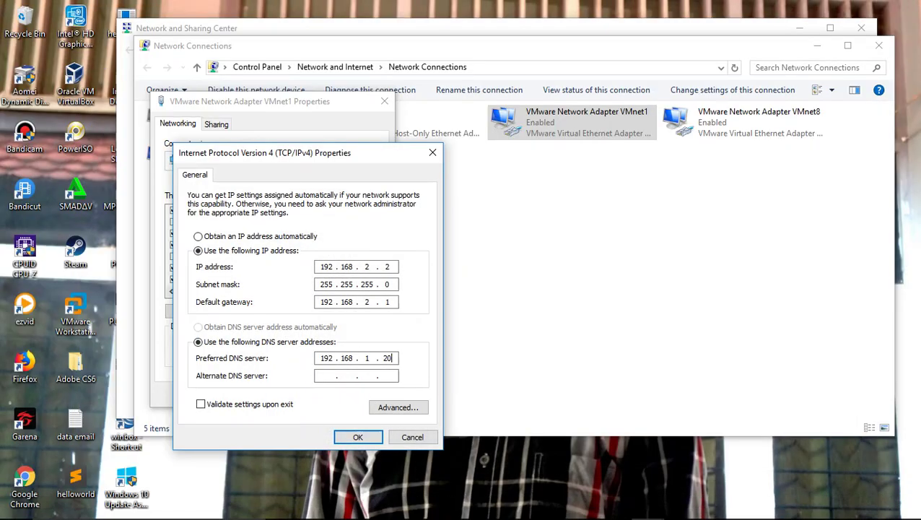
{"action": "type", "text": ".20"}
{"action": "left_click", "coordinate": [327, 376]}
{"action": "left_click", "coordinate": [358, 436]}
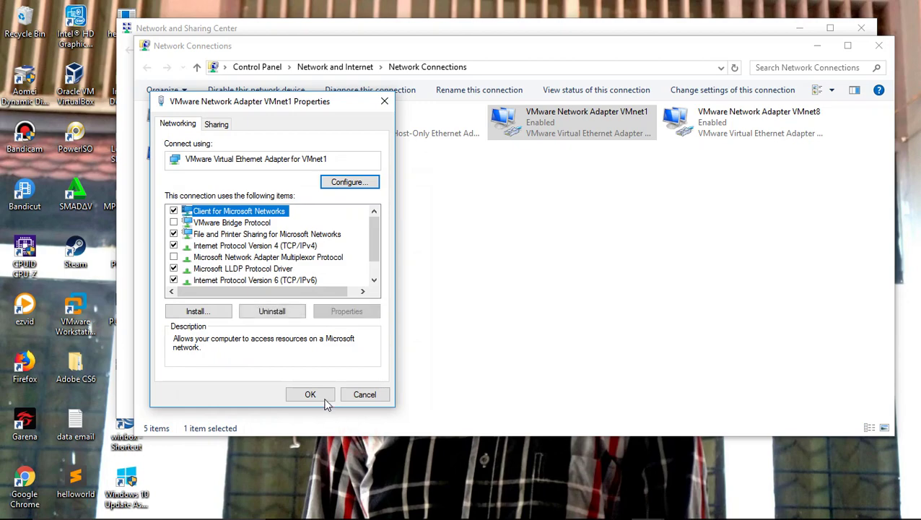
{"action": "left_click", "coordinate": [323, 396]}
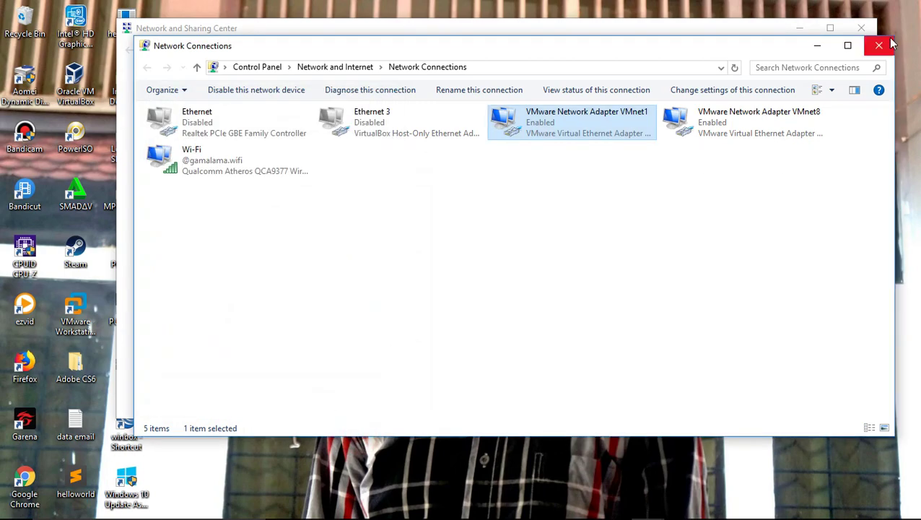
{"action": "left_click", "coordinate": [886, 45]}
{"action": "left_click", "coordinate": [862, 27]}
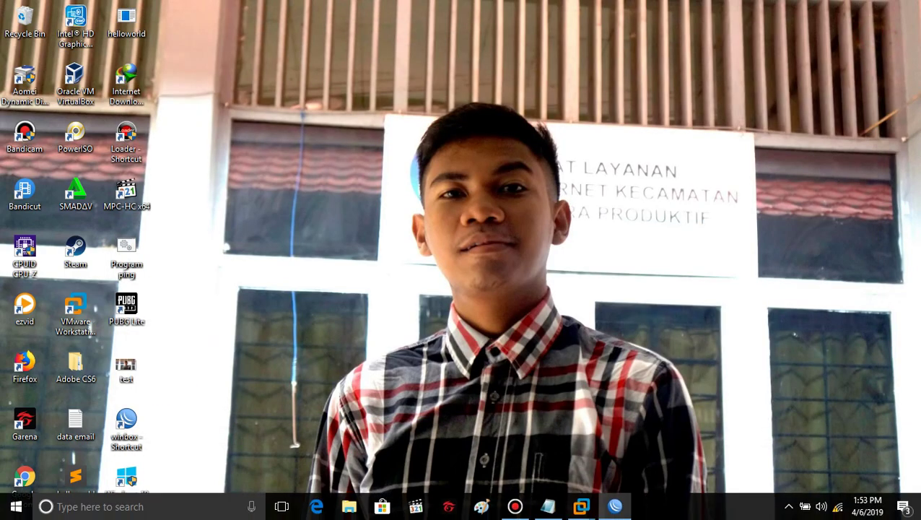
Start the Windows Command Prompt and ping google.com from the PC.
{"action": "key", "text": "super+r"}
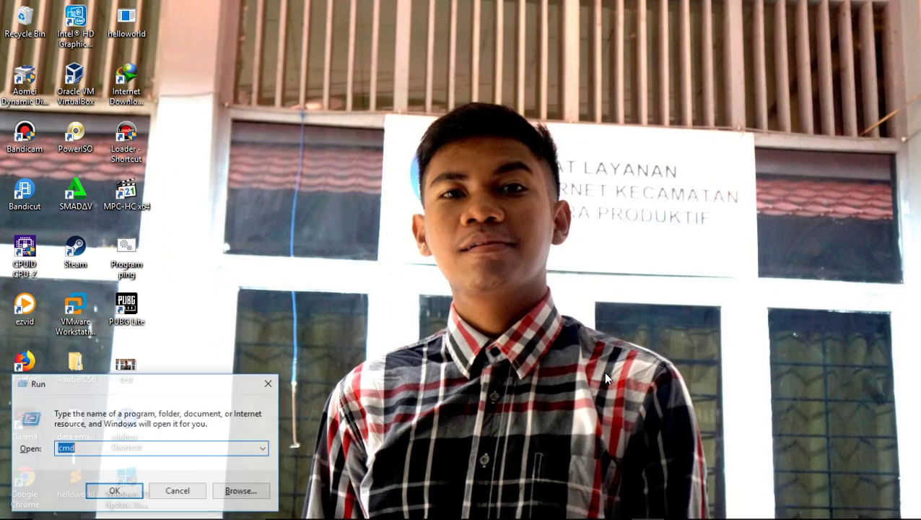
{"action": "key", "text": "Return"}
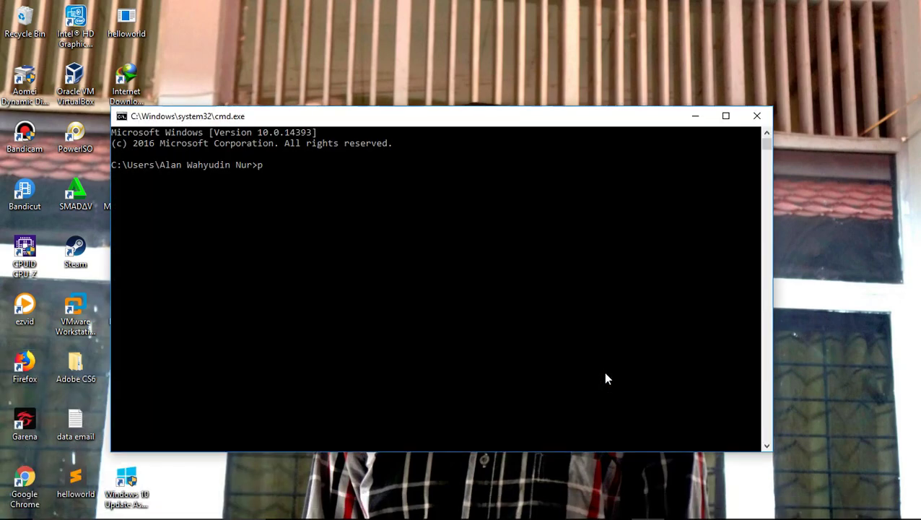
{"action": "type", "text": "ping google.com"}
{"action": "key", "text": "Return"}
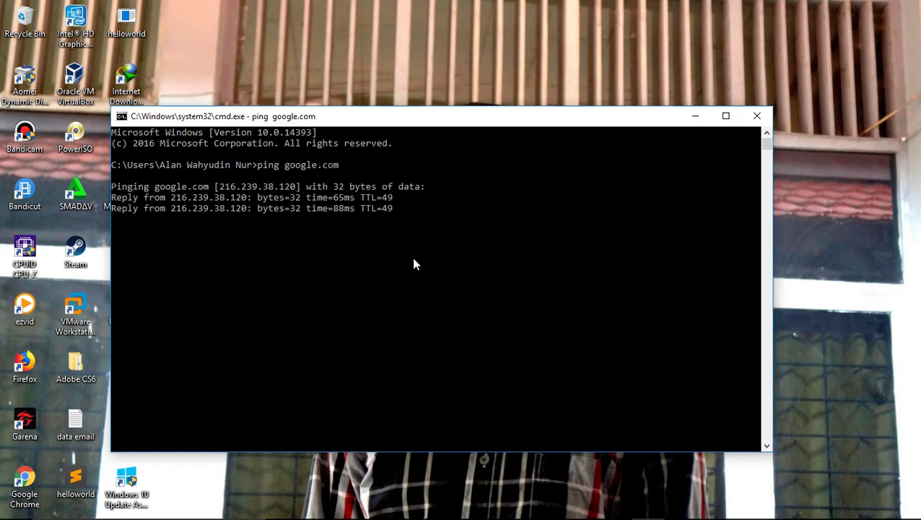
Start Firefox without making it the default browser, load youtube.com to test the connection, and close the browser.
{"action": "mouse_move", "coordinate": [649, 518]}
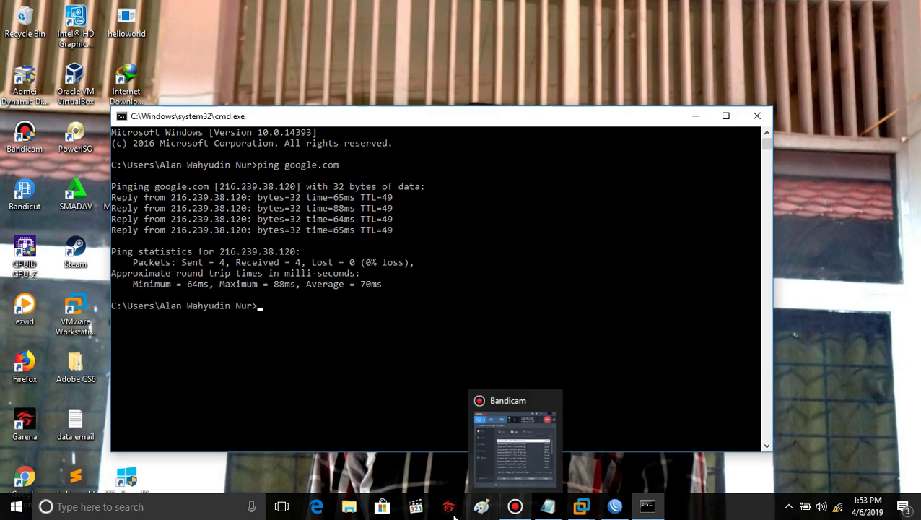
{"action": "double_click", "coordinate": [42, 369]}
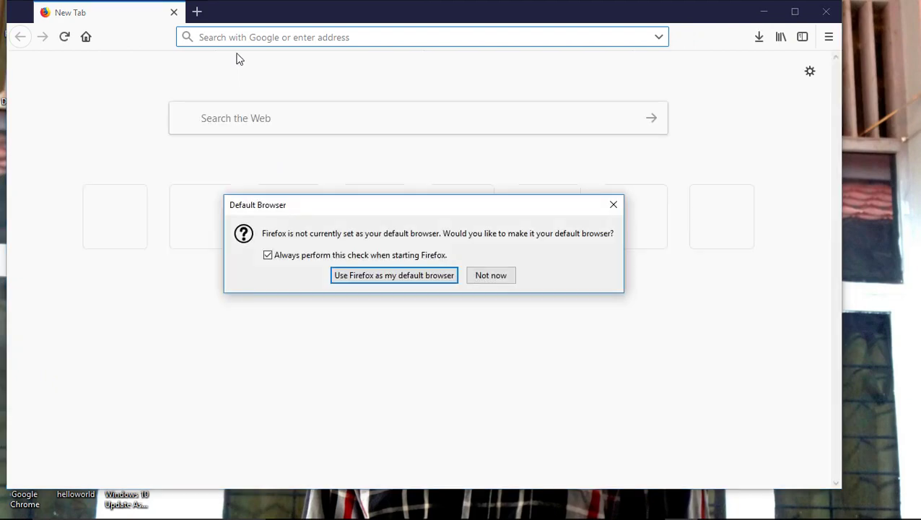
{"action": "left_click", "coordinate": [484, 275]}
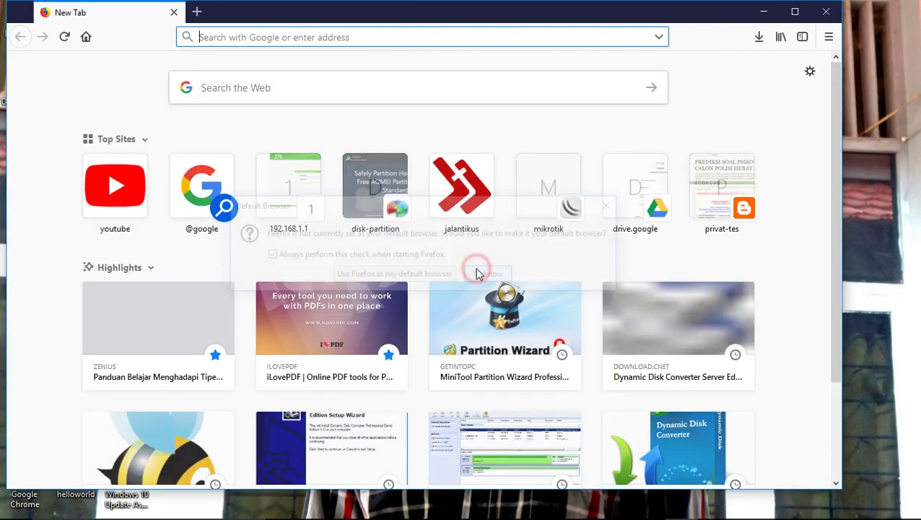
{"action": "type", "text": "youtube.com/"}
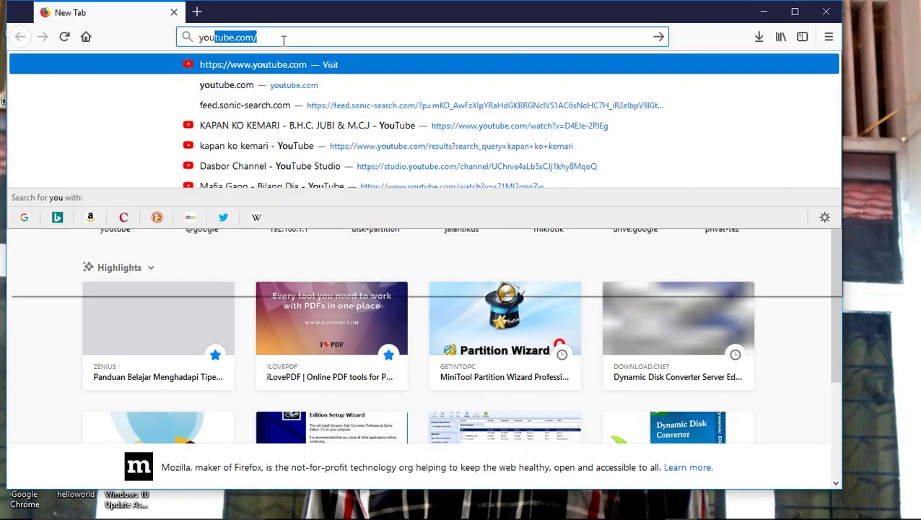
{"action": "key", "text": "Return"}
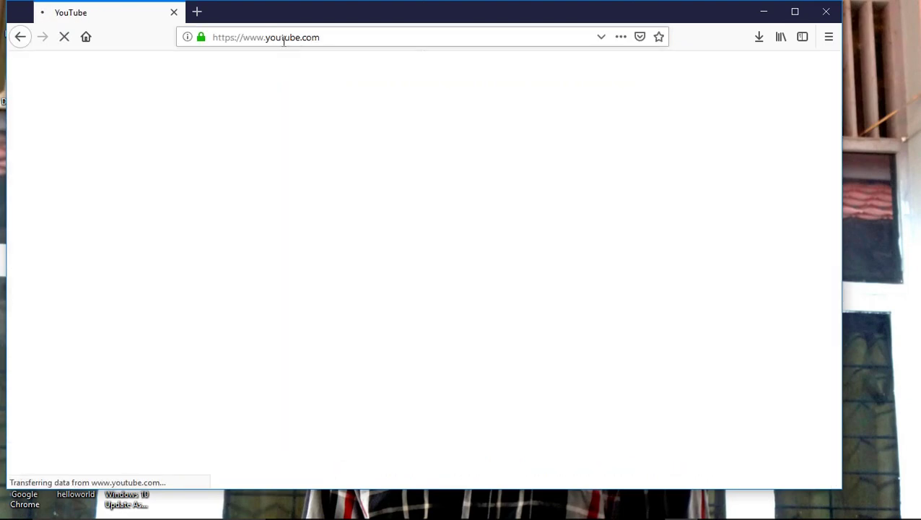
{"action": "left_click", "coordinate": [827, 15]}
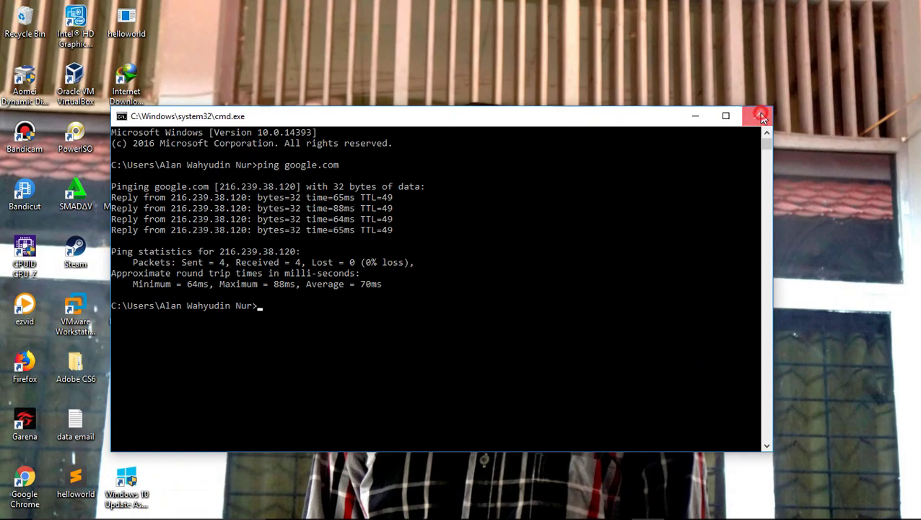
Close the Command Prompt, return to WinBox, and close the router's address list.
{"action": "left_click", "coordinate": [762, 117]}
{"action": "mouse_move", "coordinate": [586, 509]}
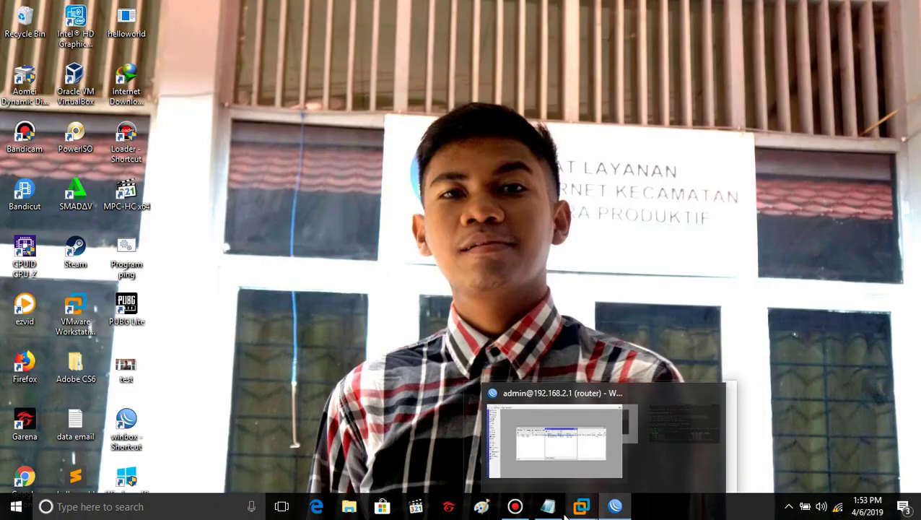
{"action": "left_click", "coordinate": [615, 506]}
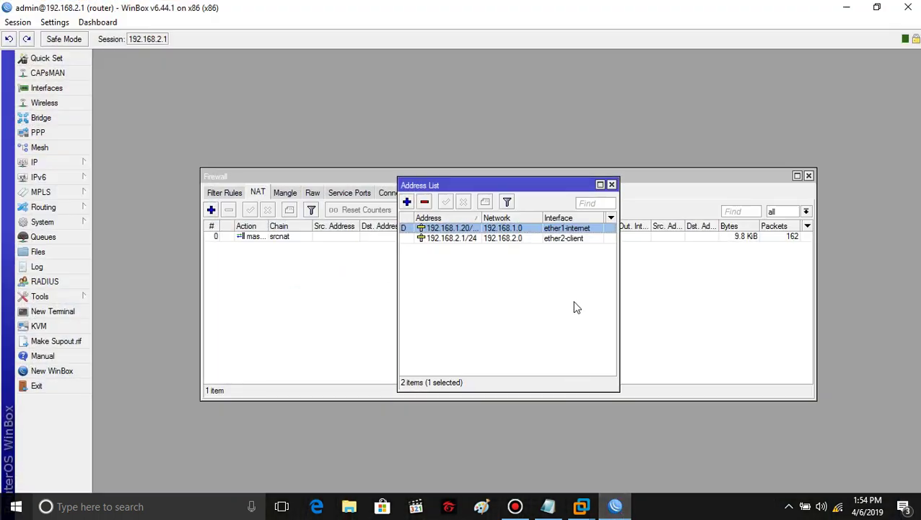
{"action": "left_click", "coordinate": [611, 185]}
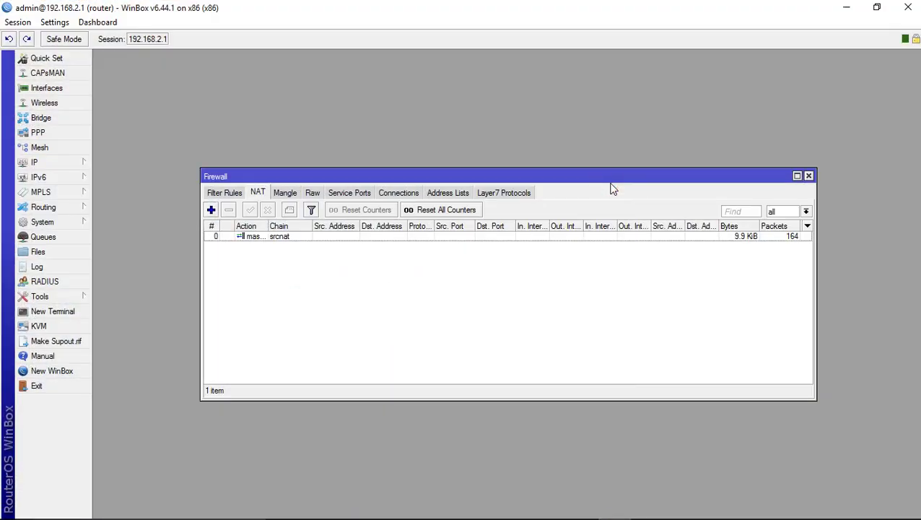